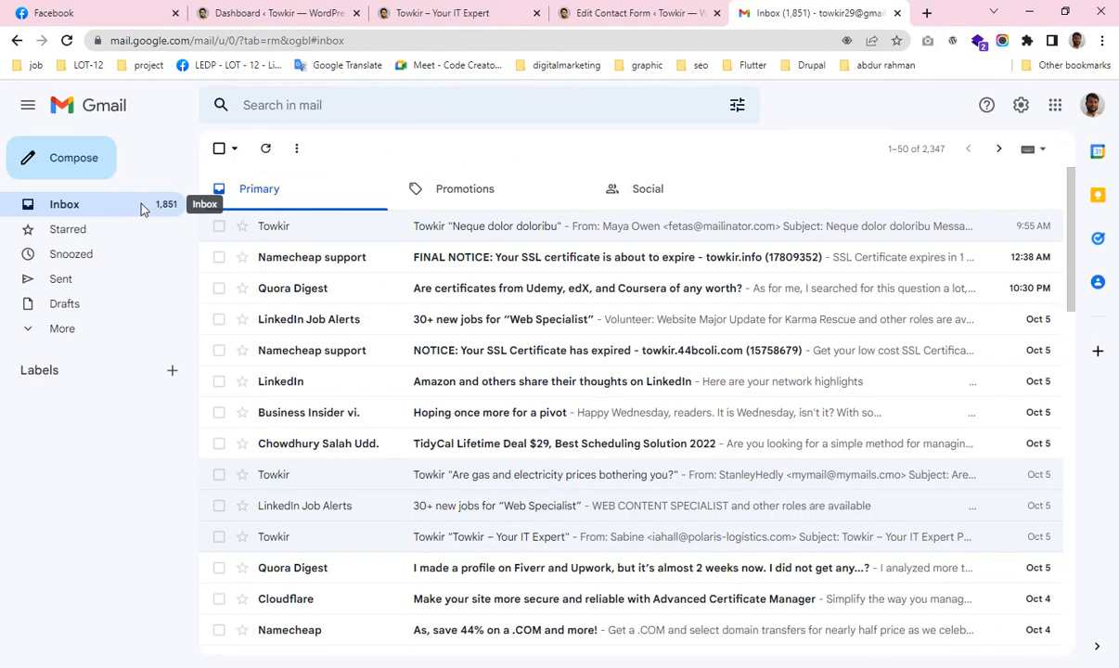
Inspect the Towkir 'Quo commodi at corru' email in Gmail's Promotions category, then return to the Towkir site.
click(479, 189)
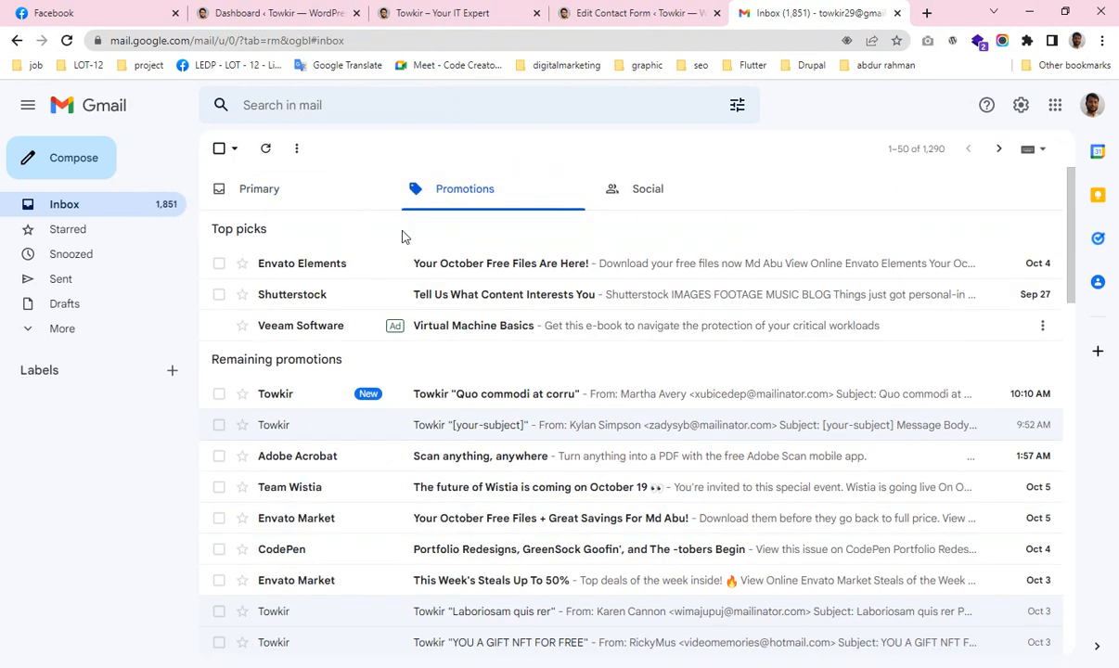
click(422, 397)
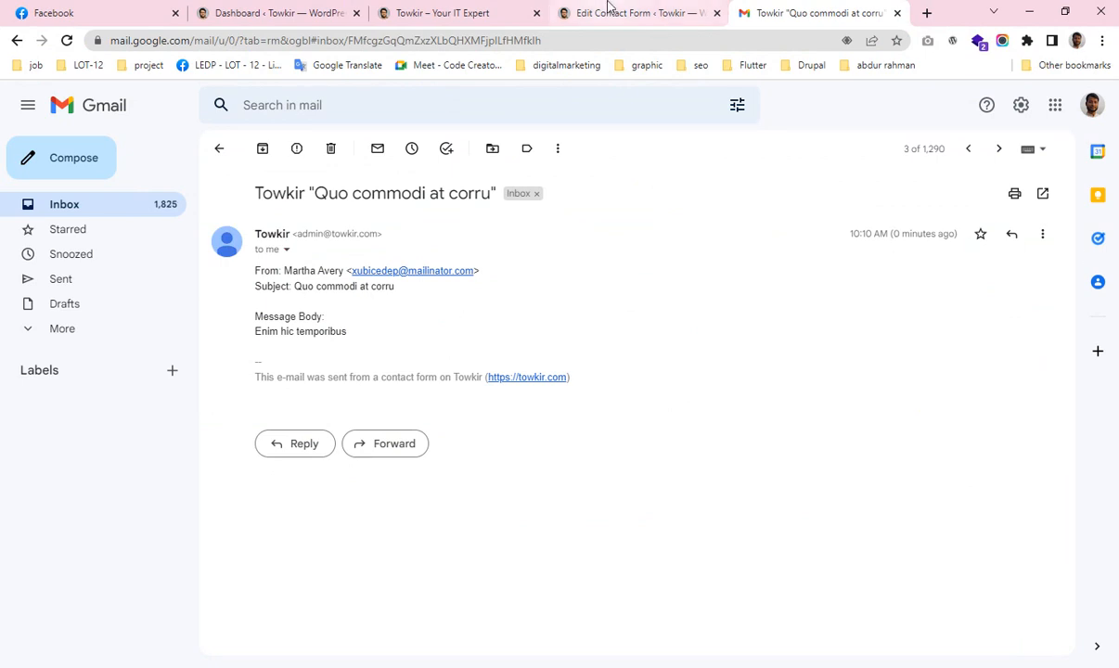
click(478, 11)
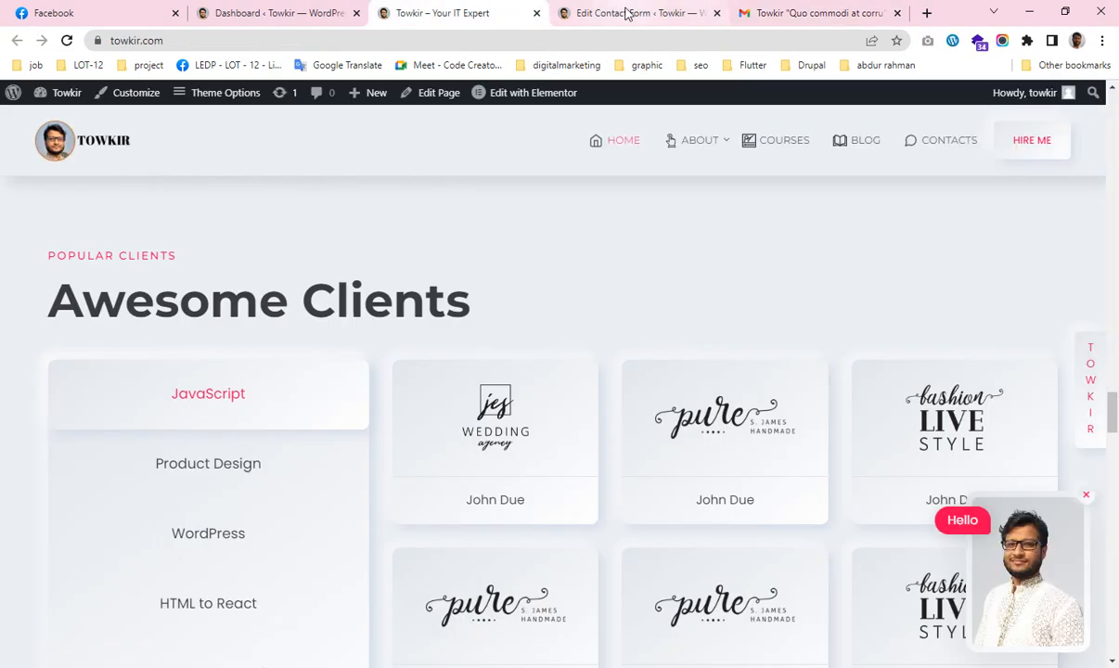
Open the Inbio Contact Form for editing from Contact > Contact Forms.
click(626, 13)
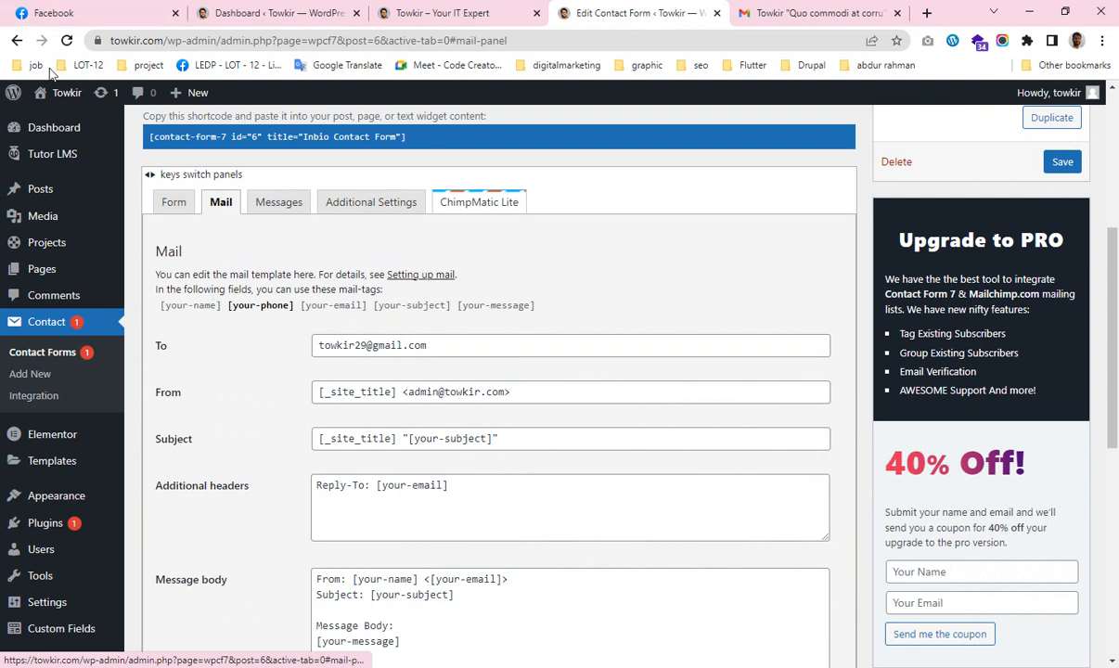
mouse_move(53, 119)
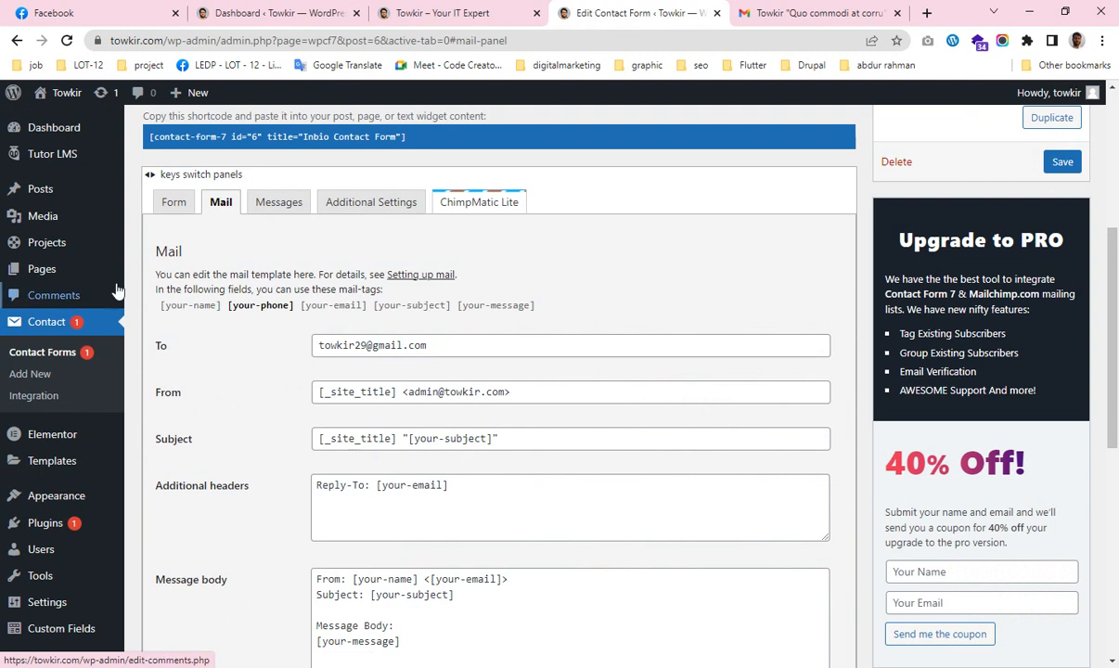
click(41, 319)
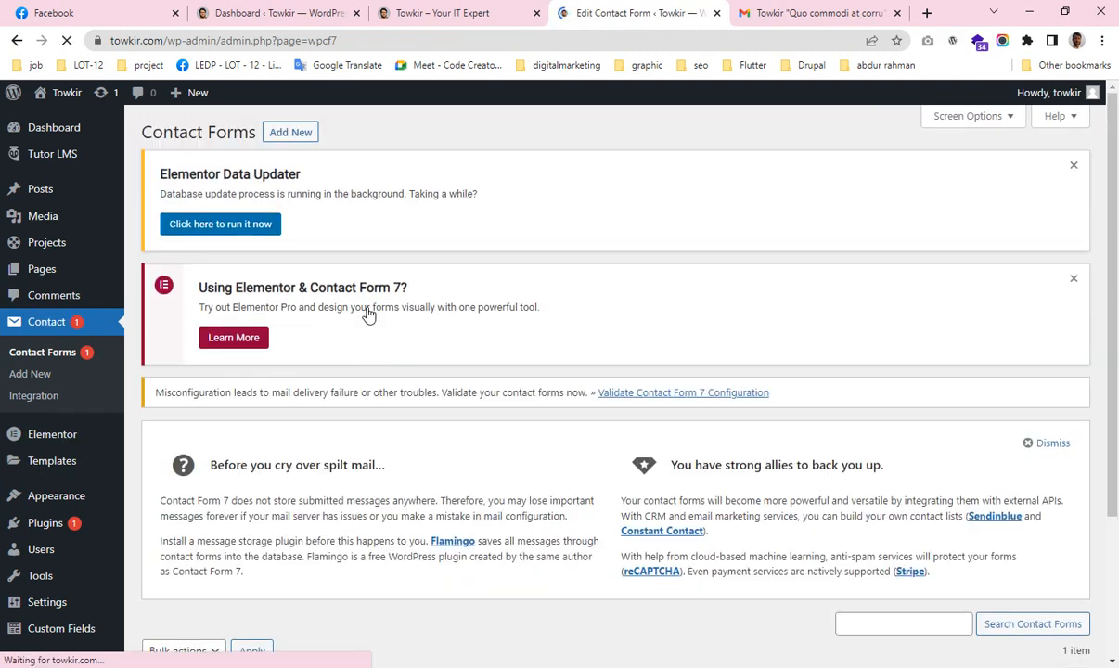
scroll(369, 307, down, 3)
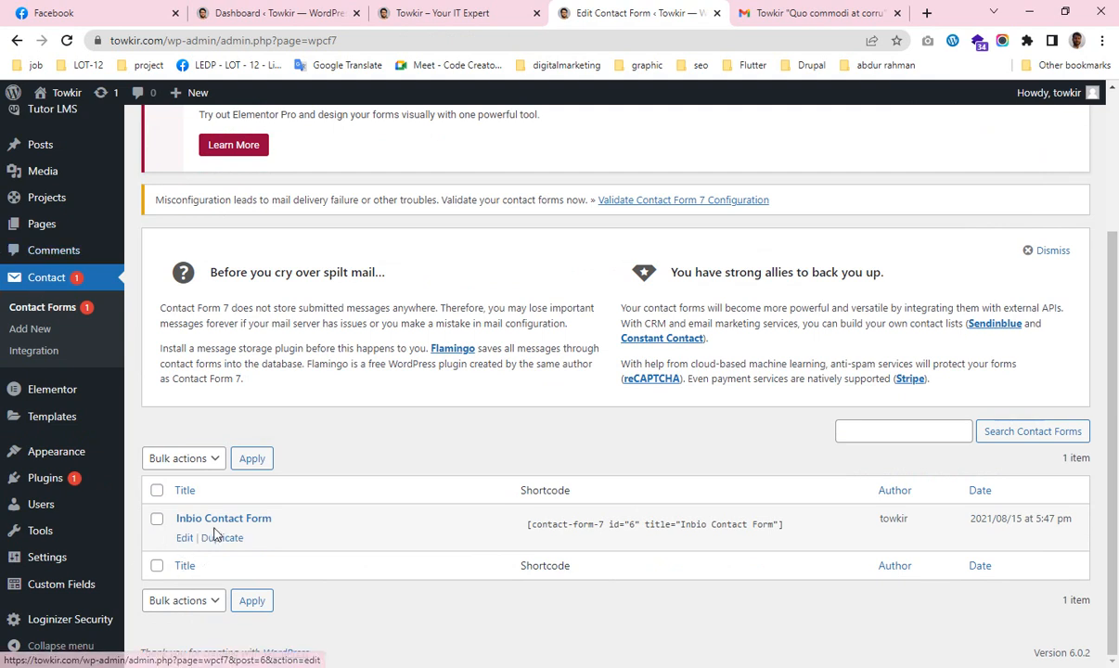
click(184, 540)
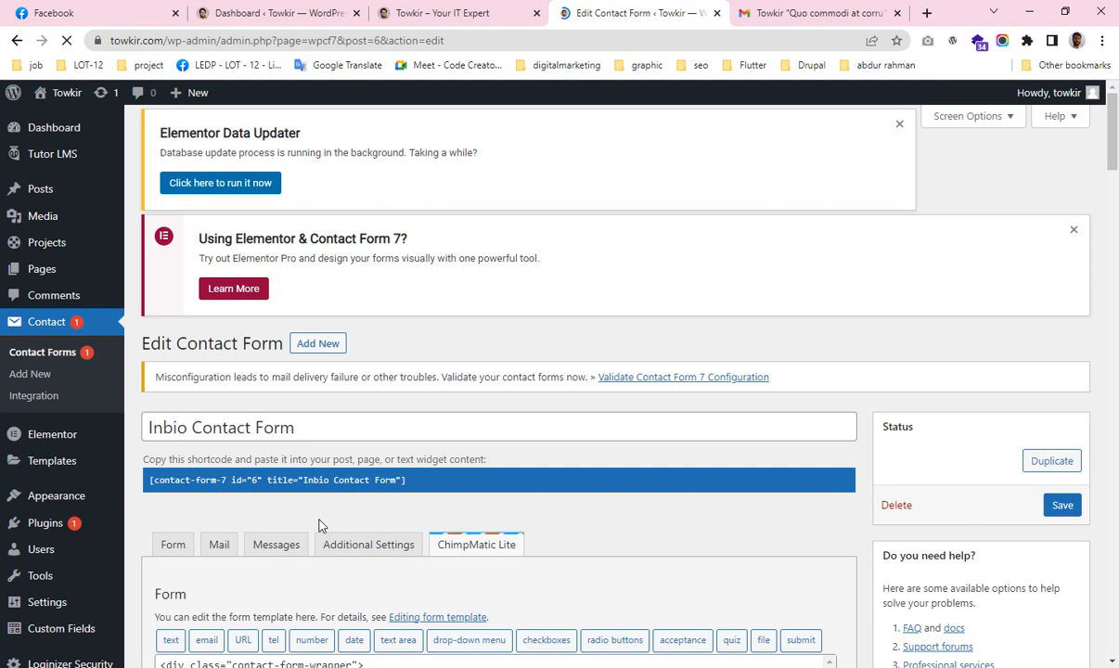
scroll(318, 526, down, 3)
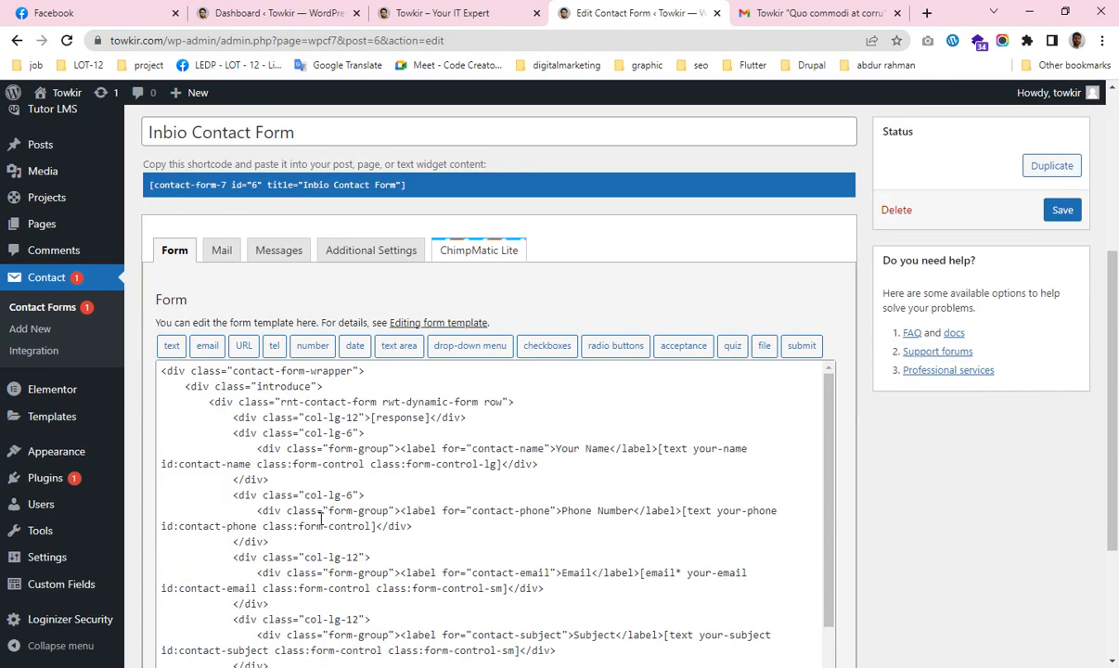
click(220, 250)
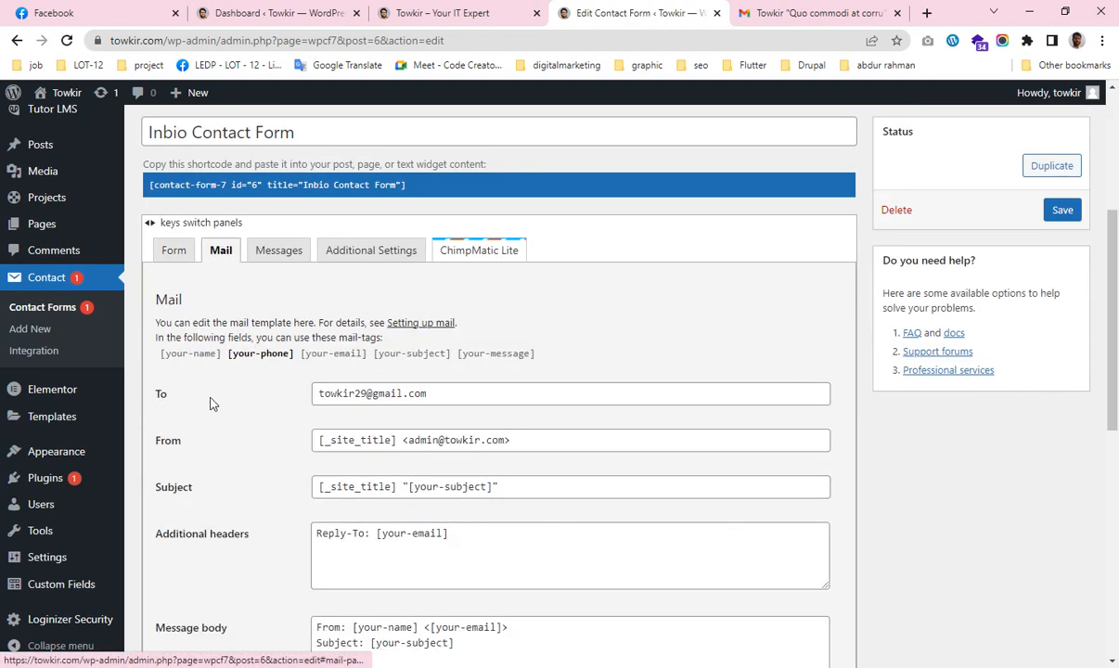
drag(422, 393, 314, 390)
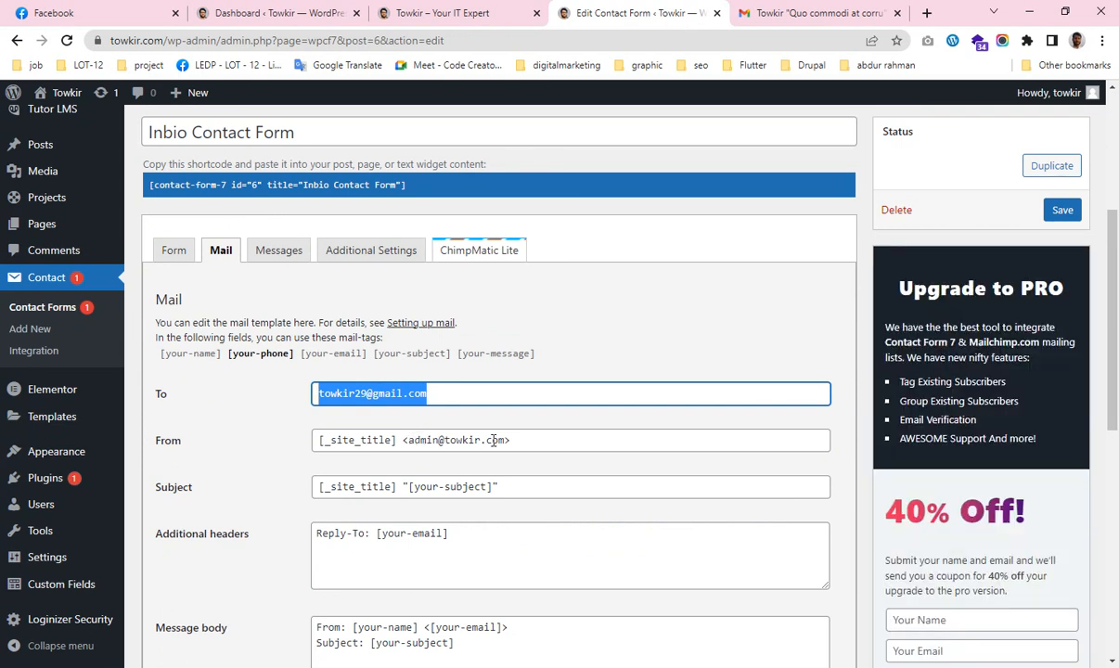
drag(411, 444, 501, 445)
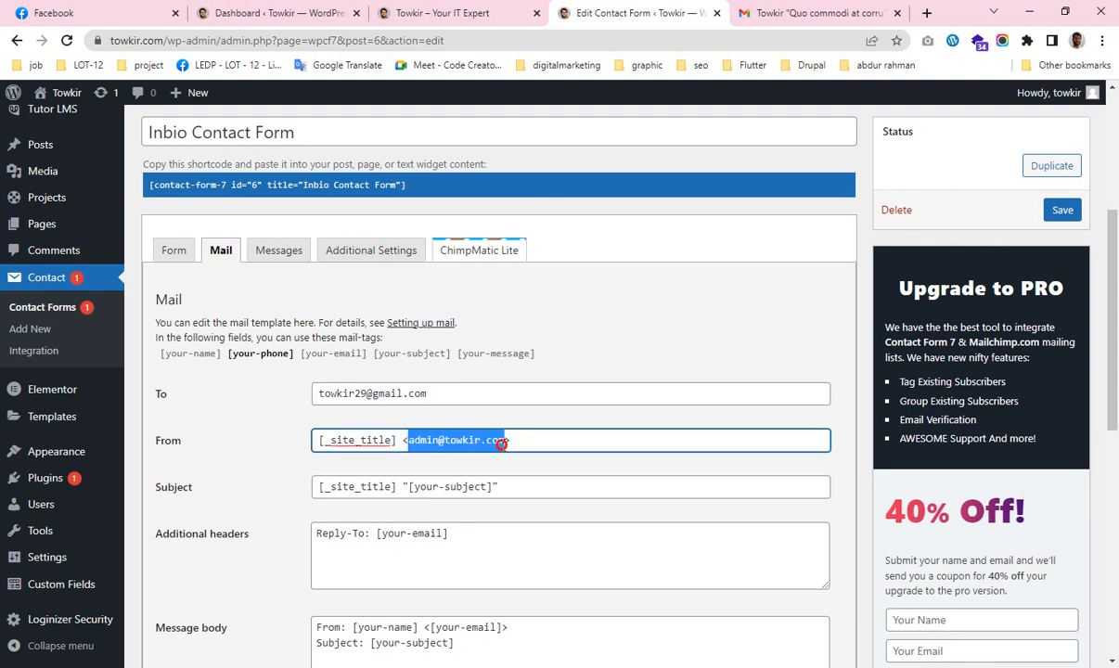
click(529, 441)
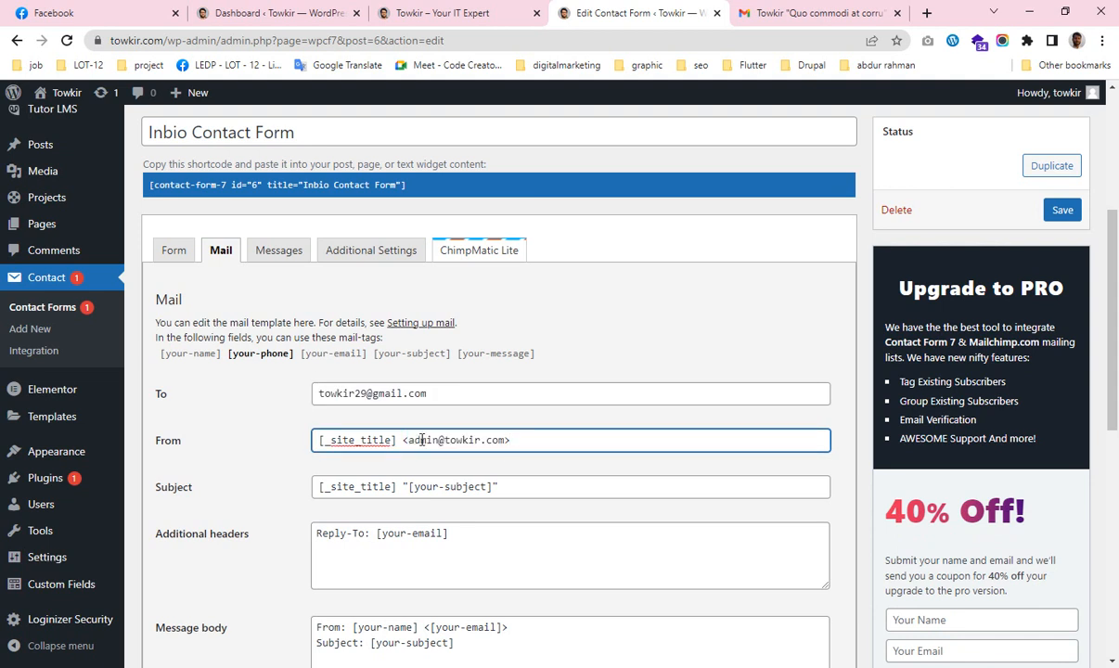
drag(408, 439, 531, 437)
click(535, 439)
drag(426, 394, 299, 394)
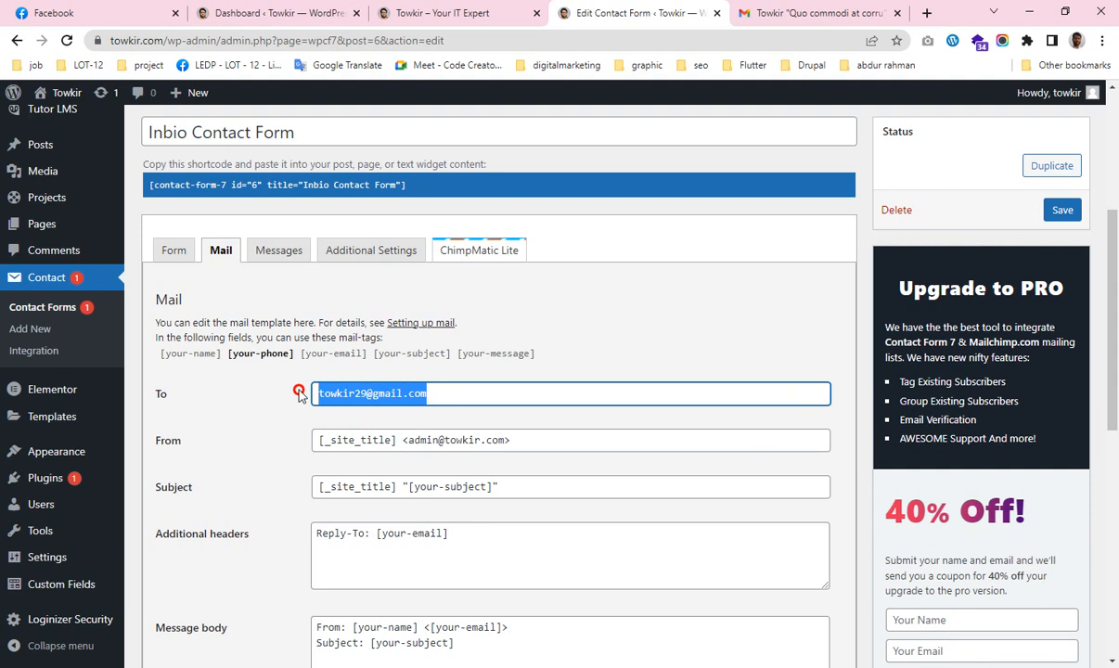
click(450, 395)
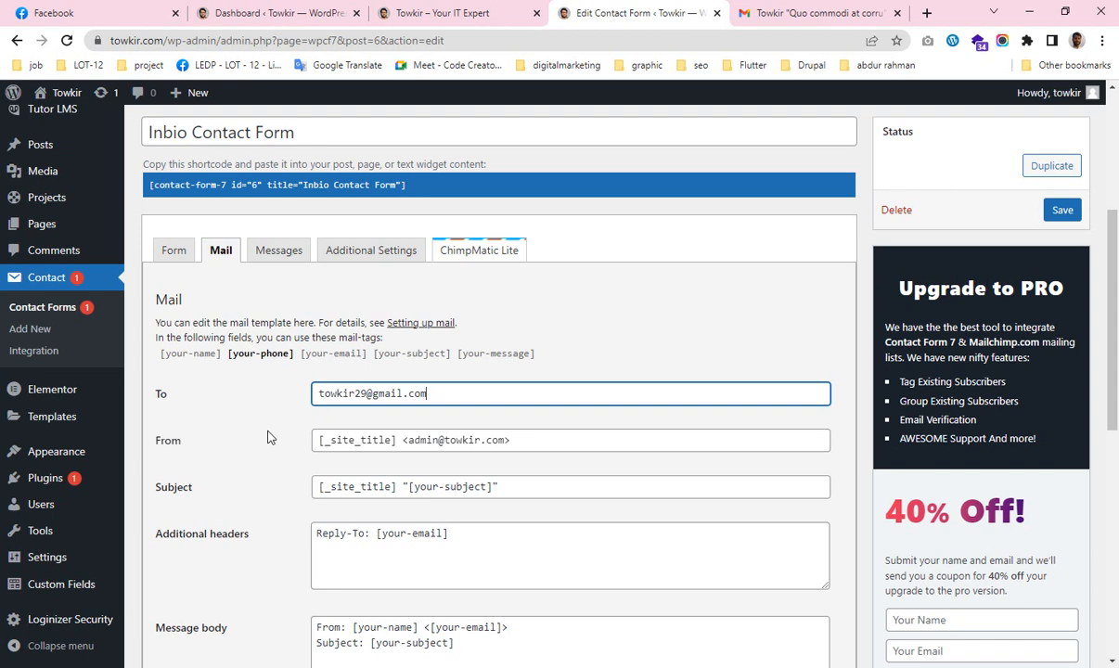
drag(410, 440, 504, 440)
click(522, 439)
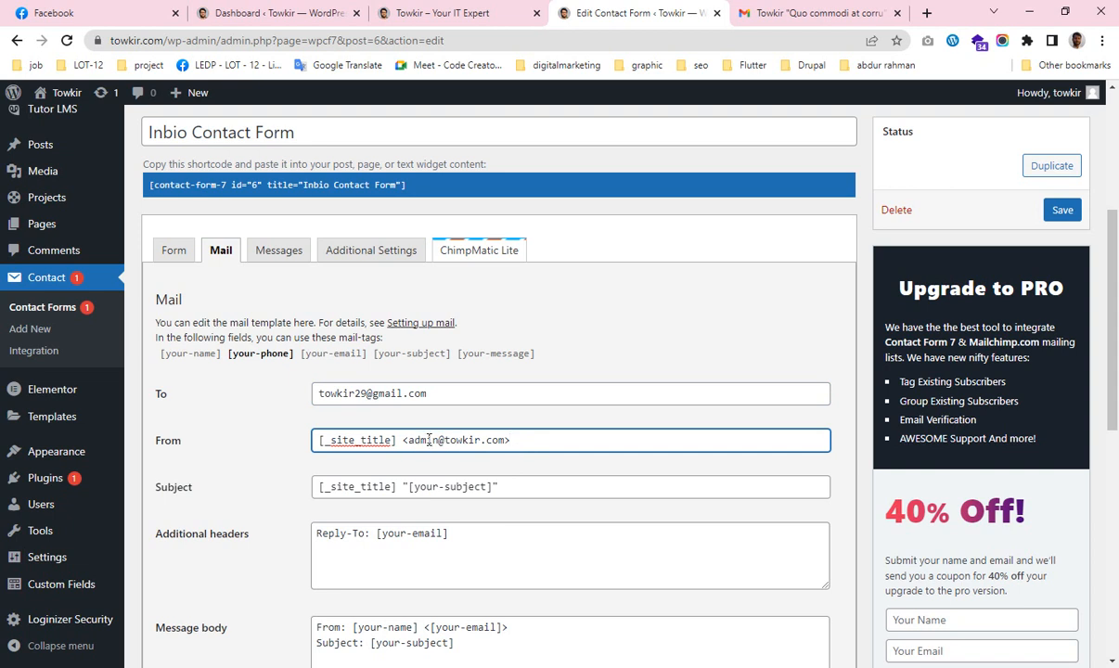
mouse_move(46, 557)
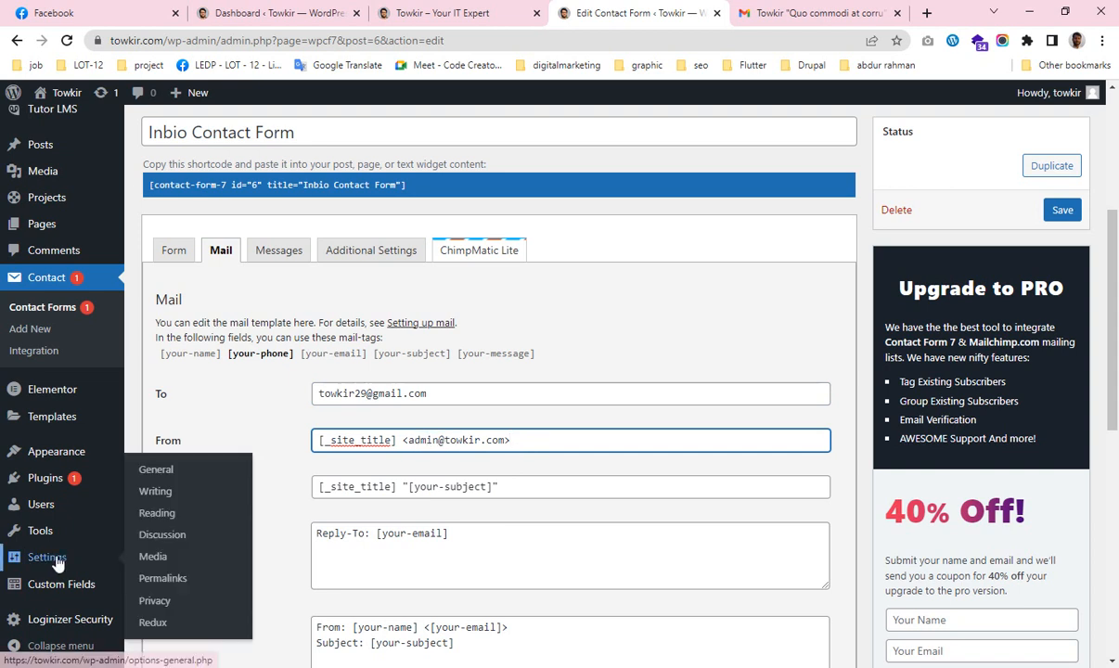
middle_click(174, 474)
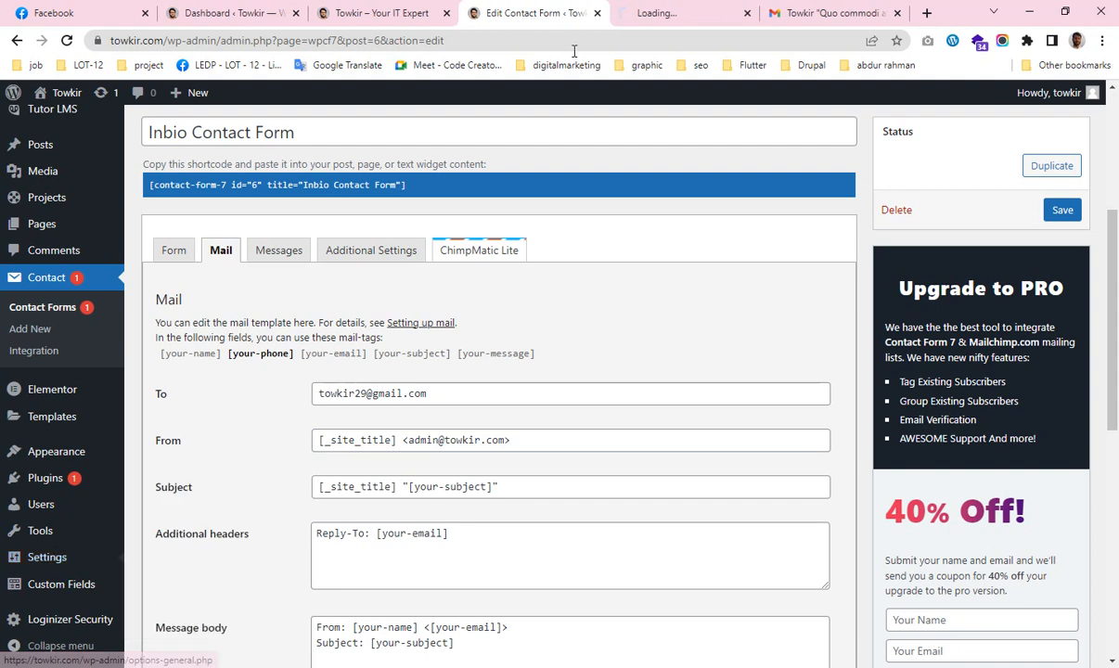
click(654, 12)
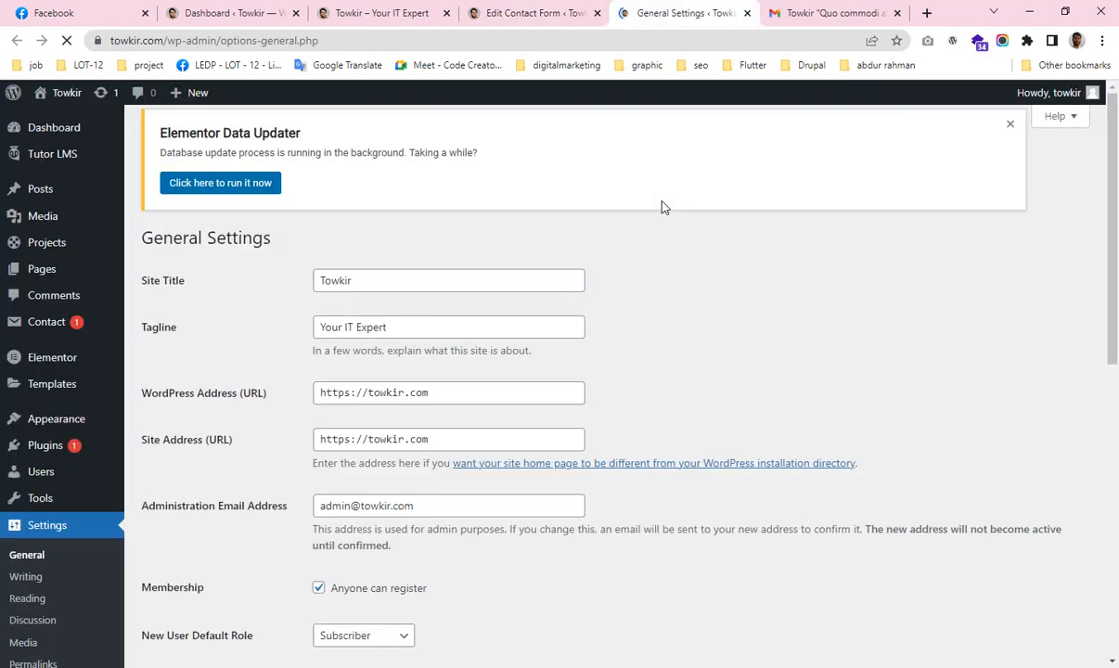
scroll(524, 361, down, 2)
scroll(519, 376, down, 1)
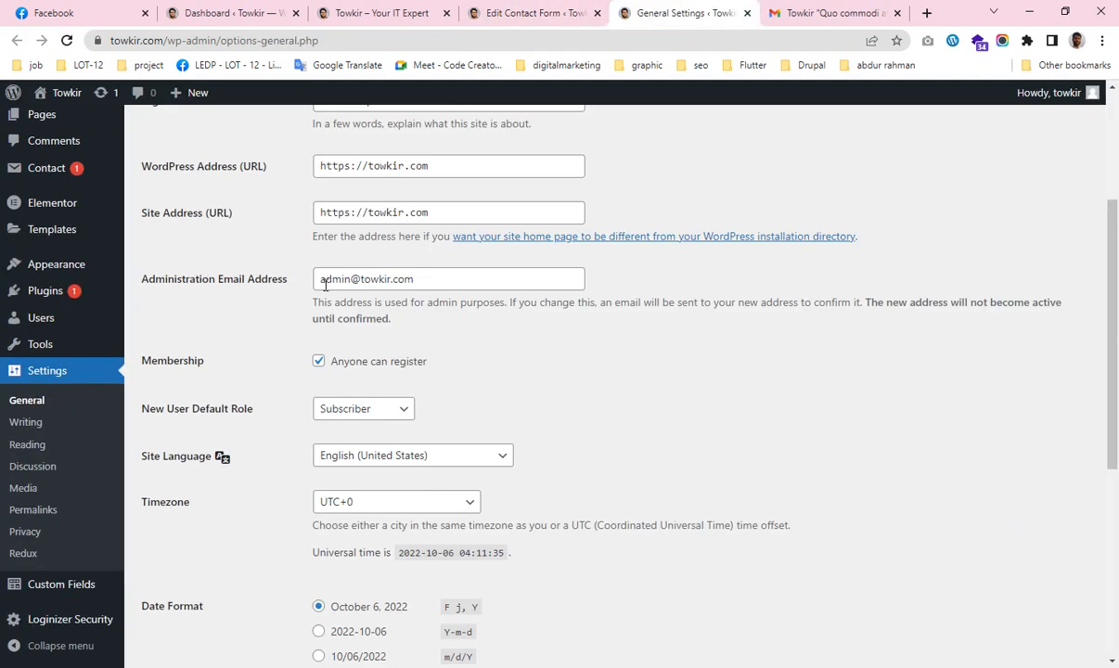
drag(320, 280, 412, 272)
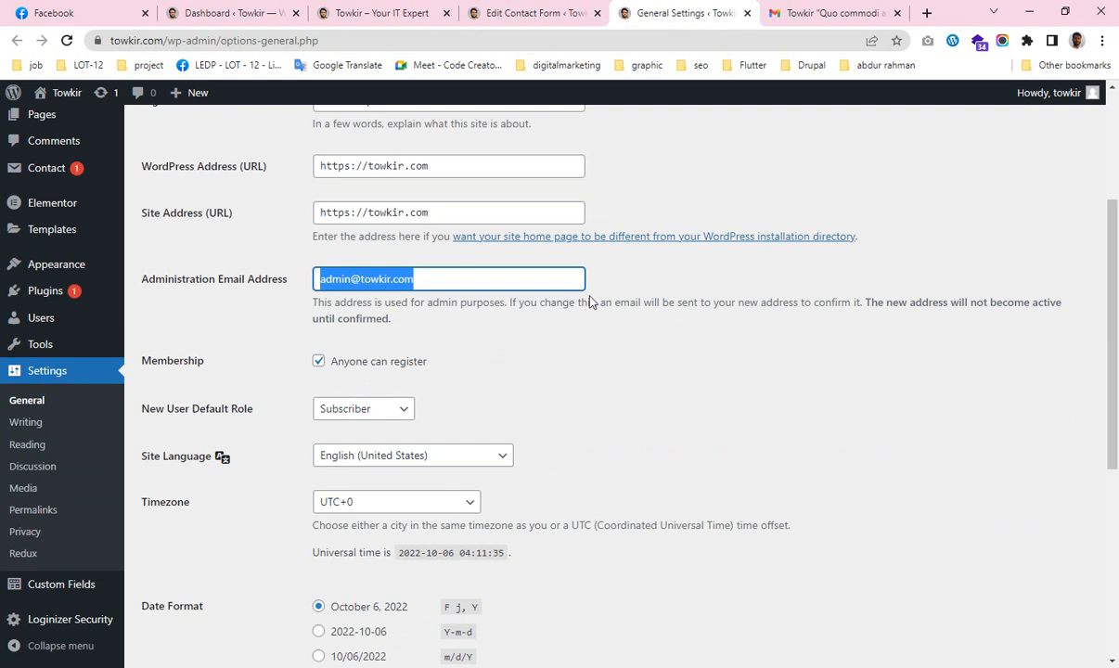
click(746, 13)
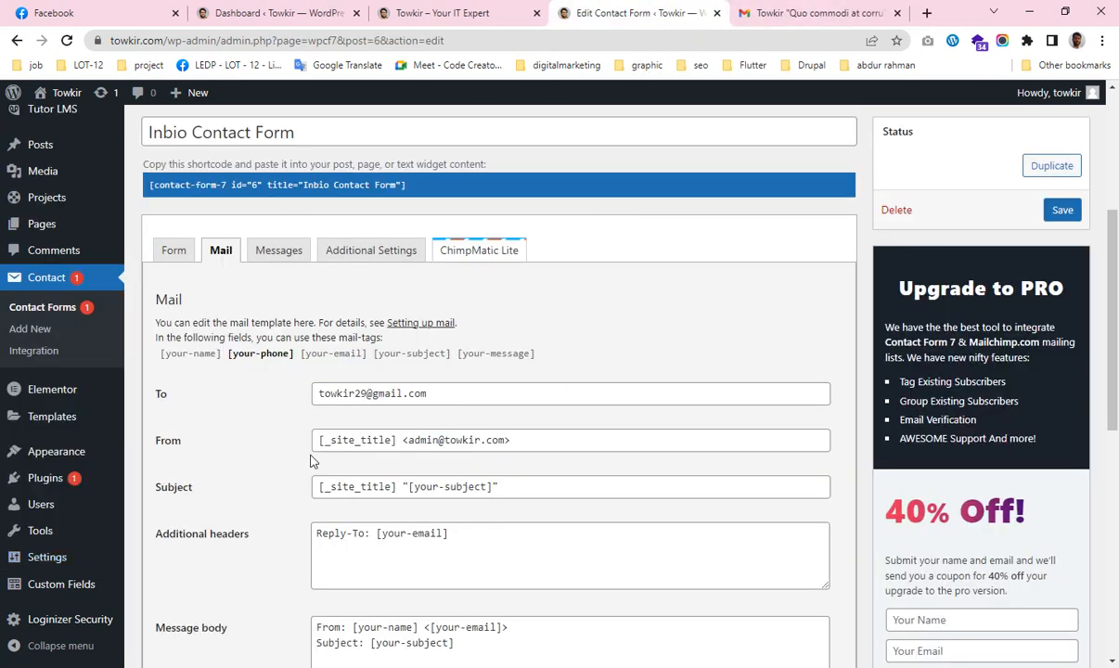
scroll(609, 519, down, 6)
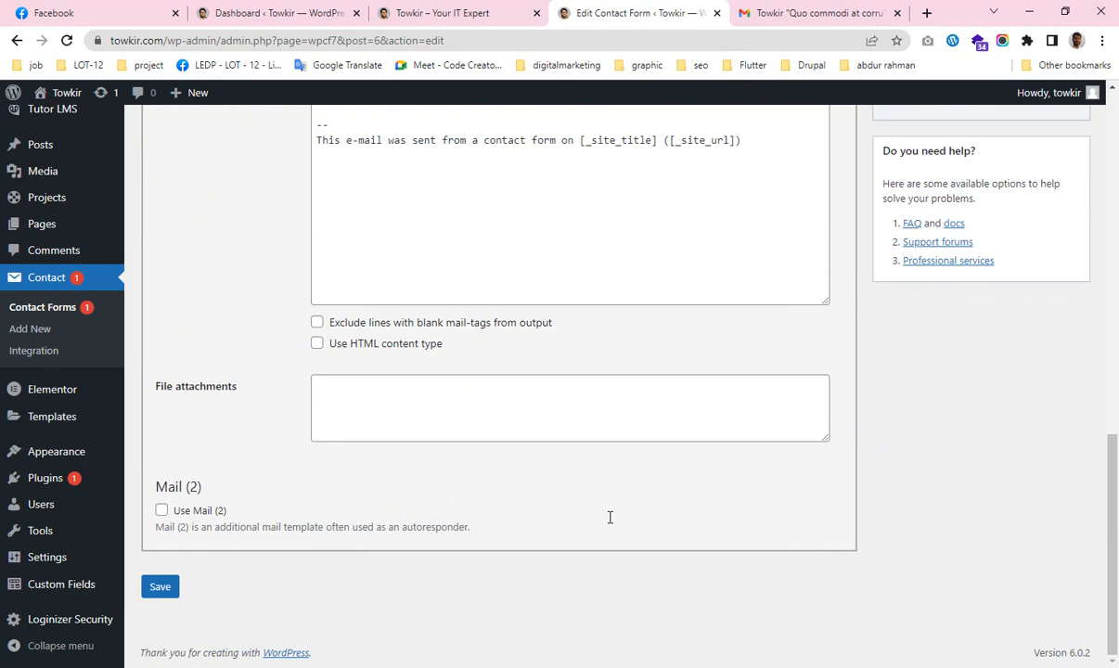
scroll(609, 517, up, 3)
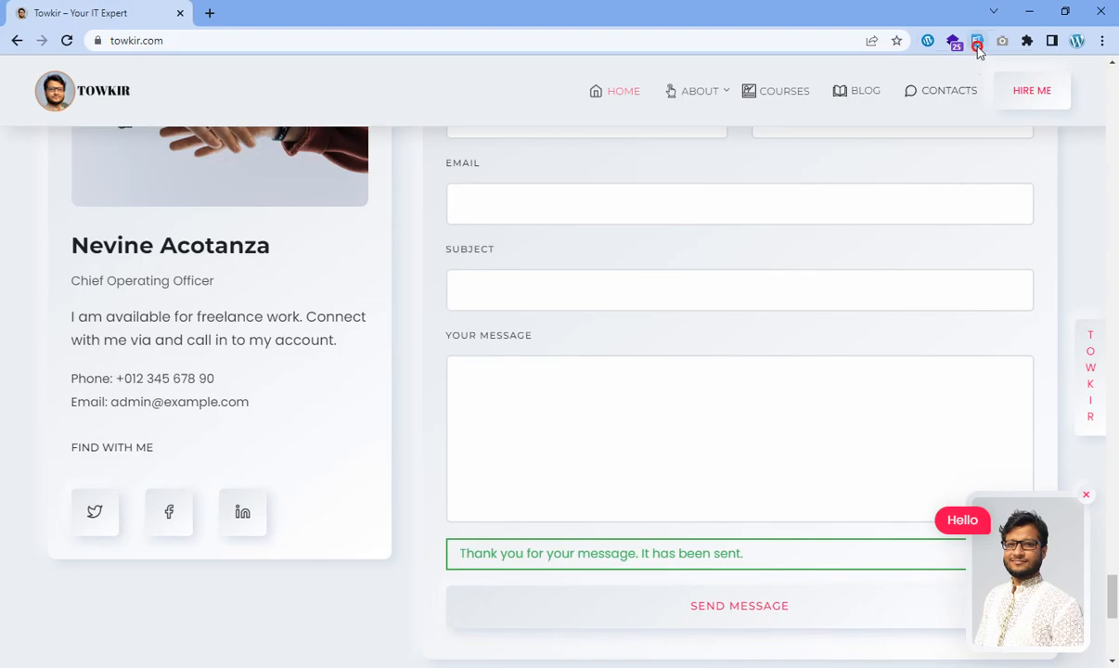
Fill the site's contact form with test data and send the message.
click(977, 41)
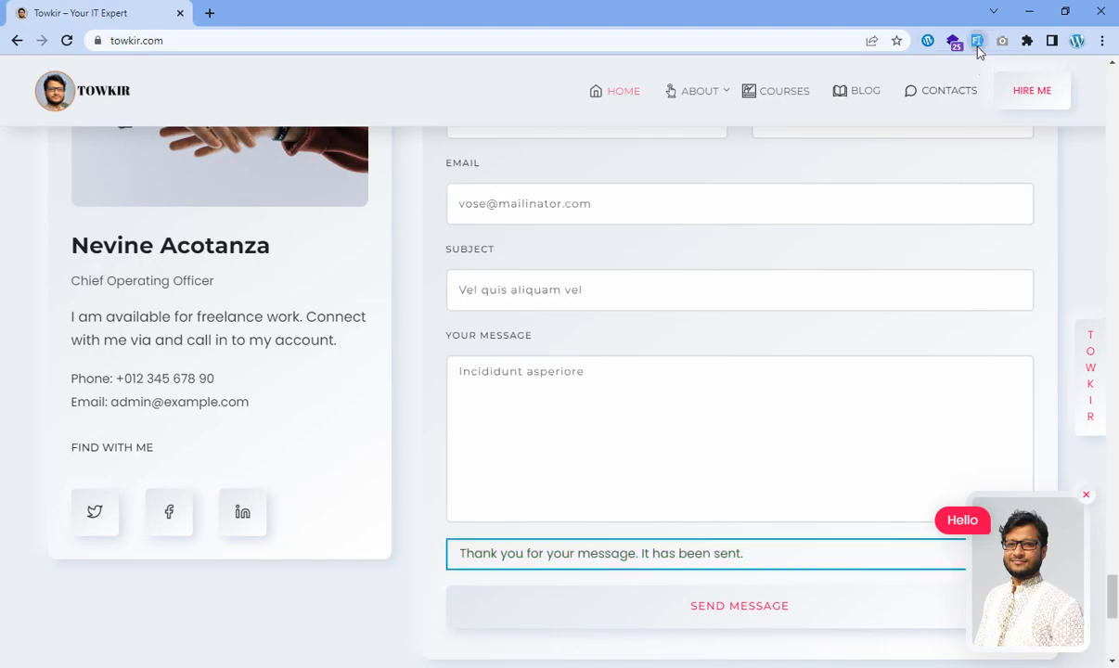
scroll(700, 512, down, 2)
click(679, 466)
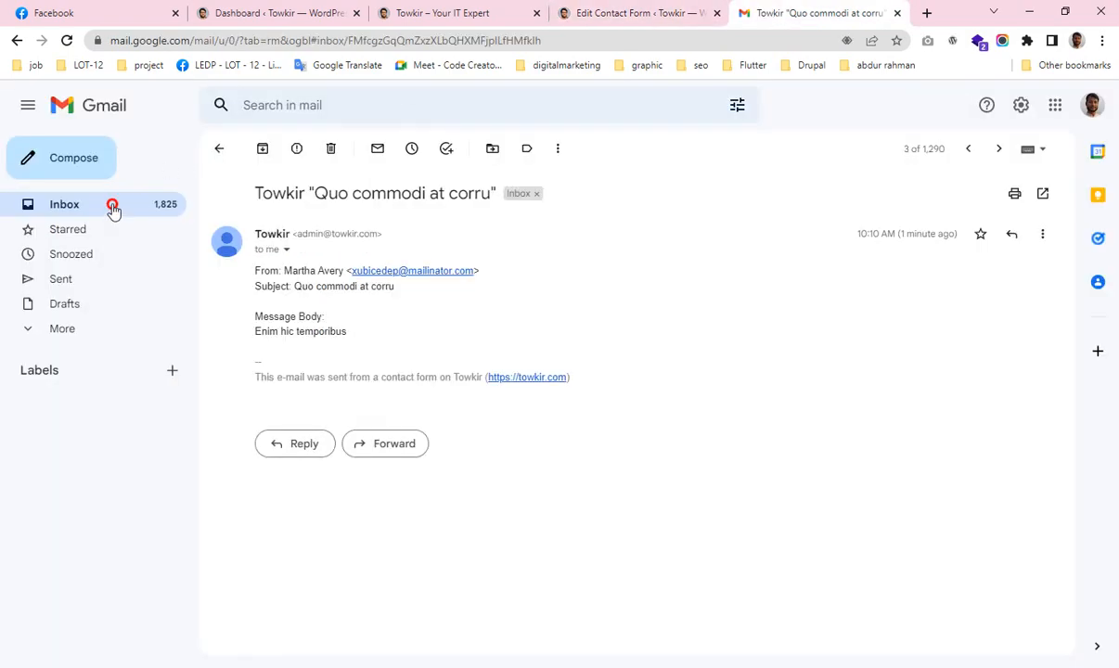
Open the 'Vel quis aliquam vel' test email from Gmail's Promotions category.
click(112, 205)
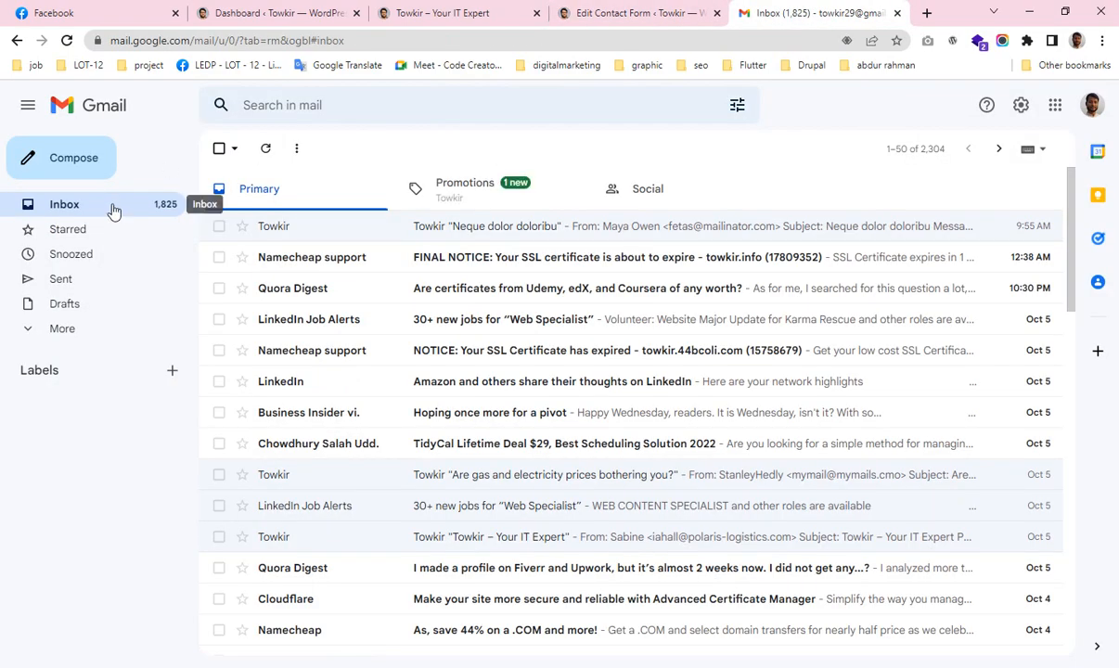
click(457, 196)
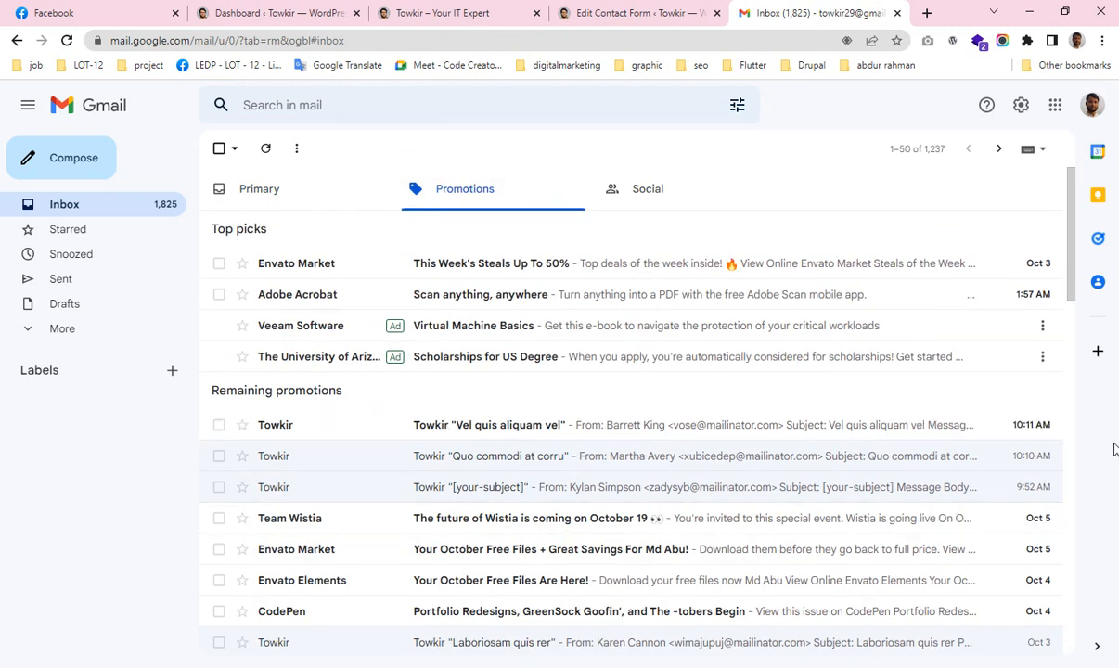
click(488, 427)
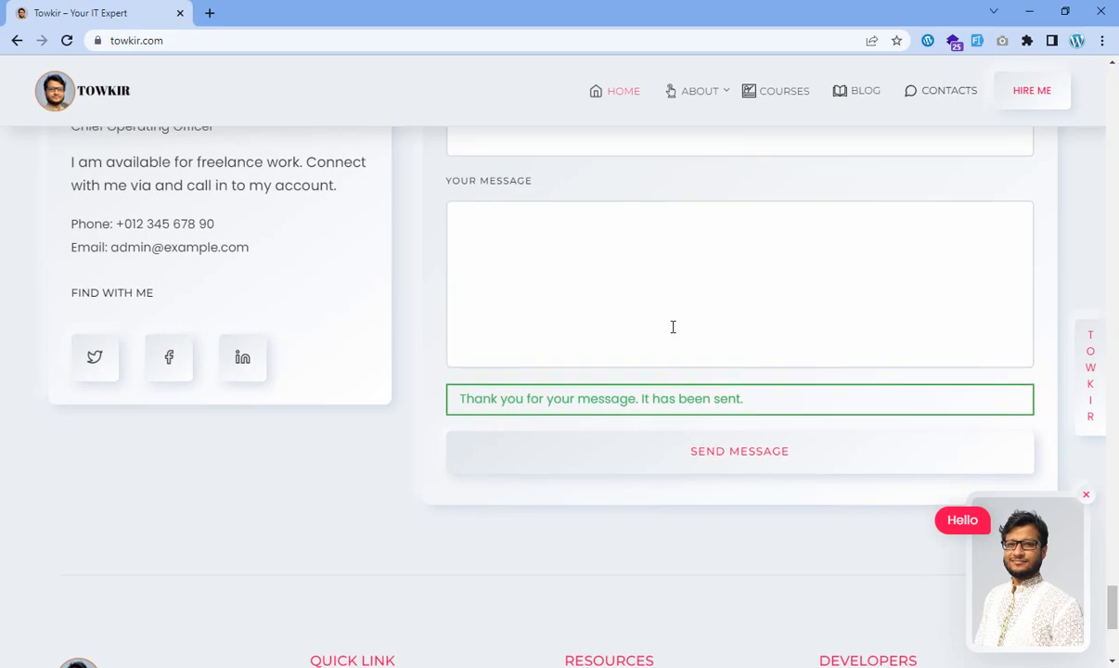
scroll(666, 323, up, 6)
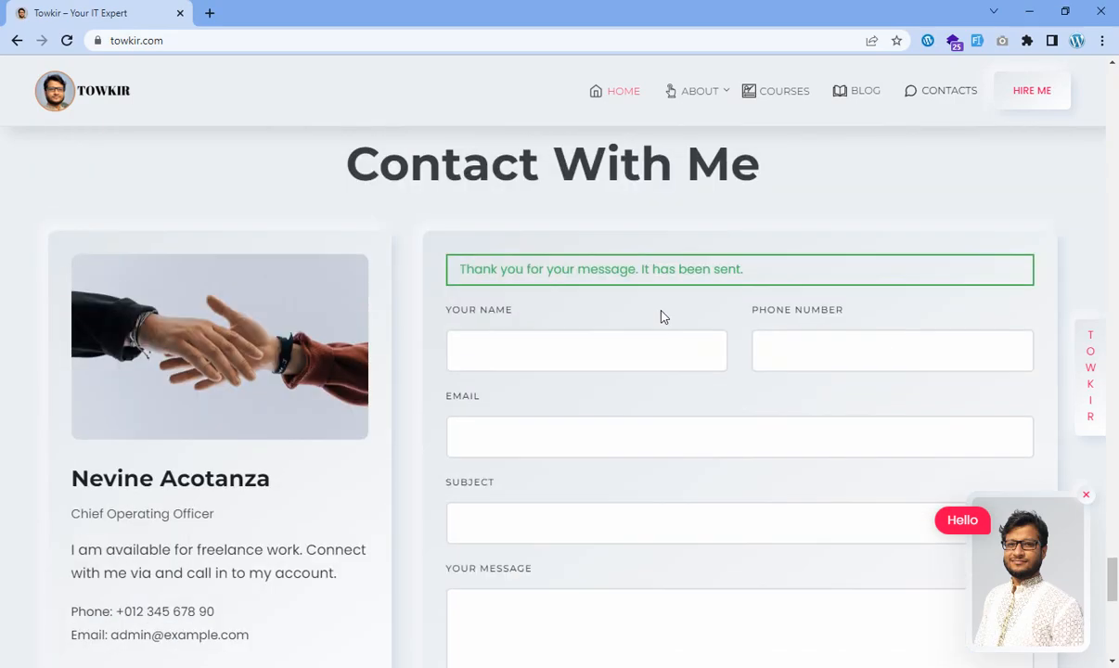
Go through the empty contact form fields: Name, Phone Number, Email, Subject and Message.
click(512, 349)
click(840, 349)
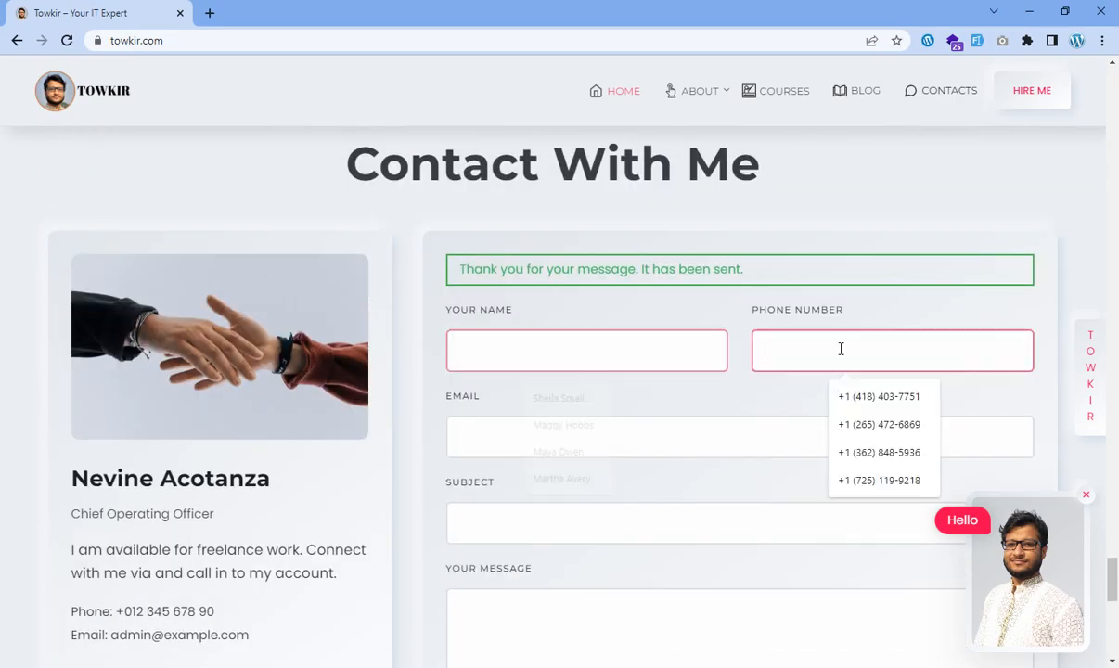
click(552, 429)
click(493, 523)
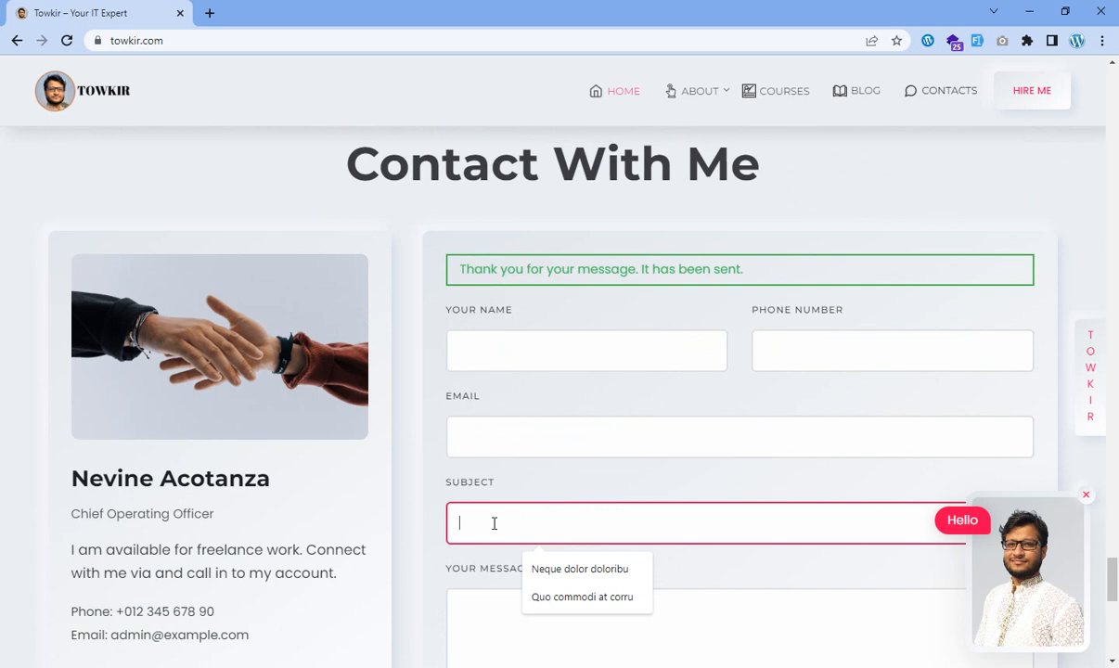
click(462, 624)
scroll(524, 447, down, 3)
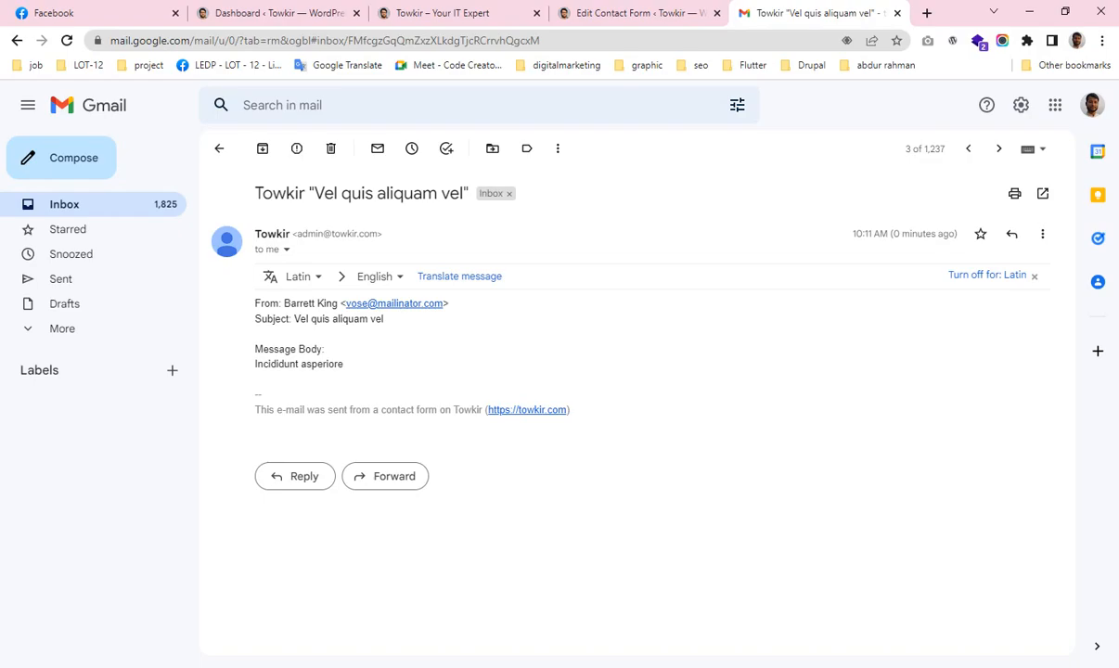
Review the email's Message Body lines, then return to the Towkir site page.
drag(251, 352, 375, 368)
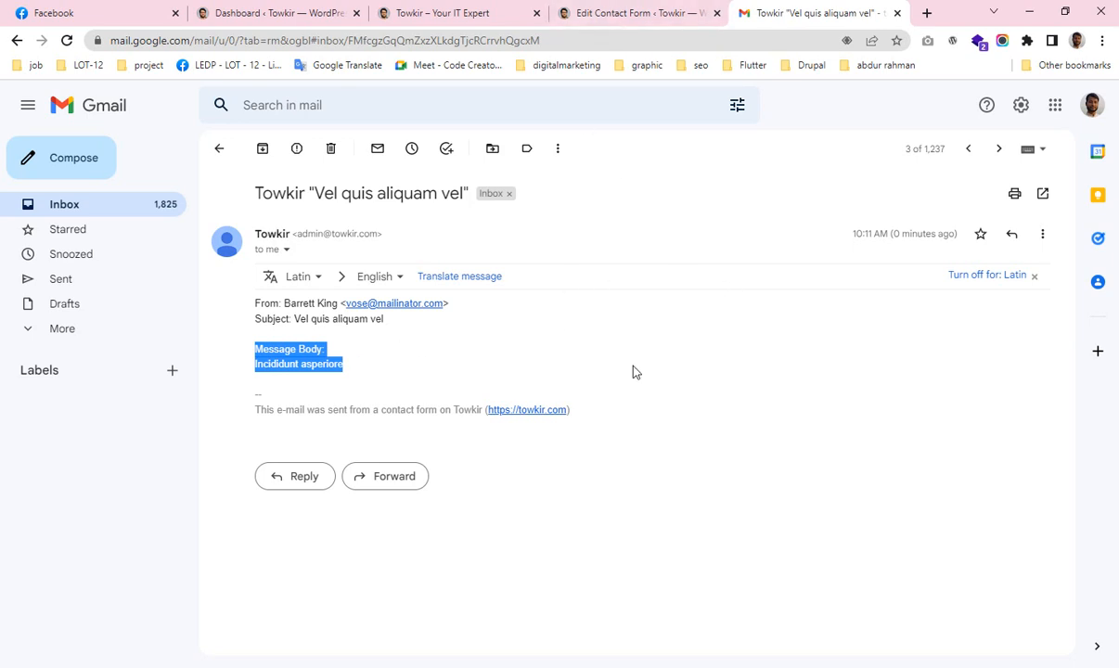
click(390, 375)
click(435, 667)
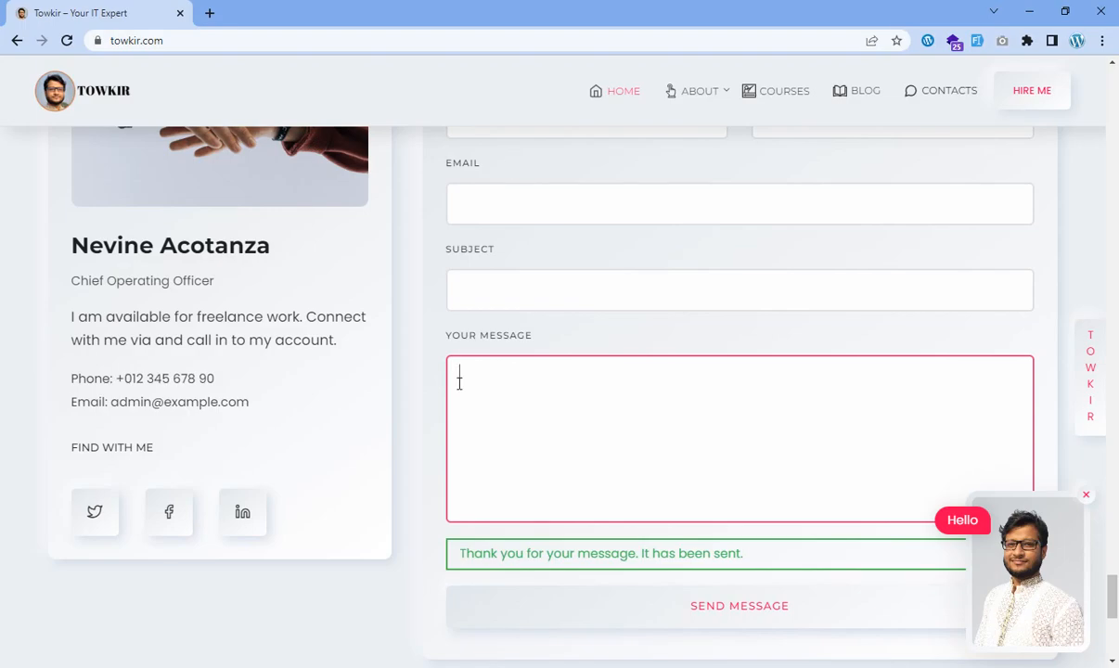
scroll(647, 355, up, 3)
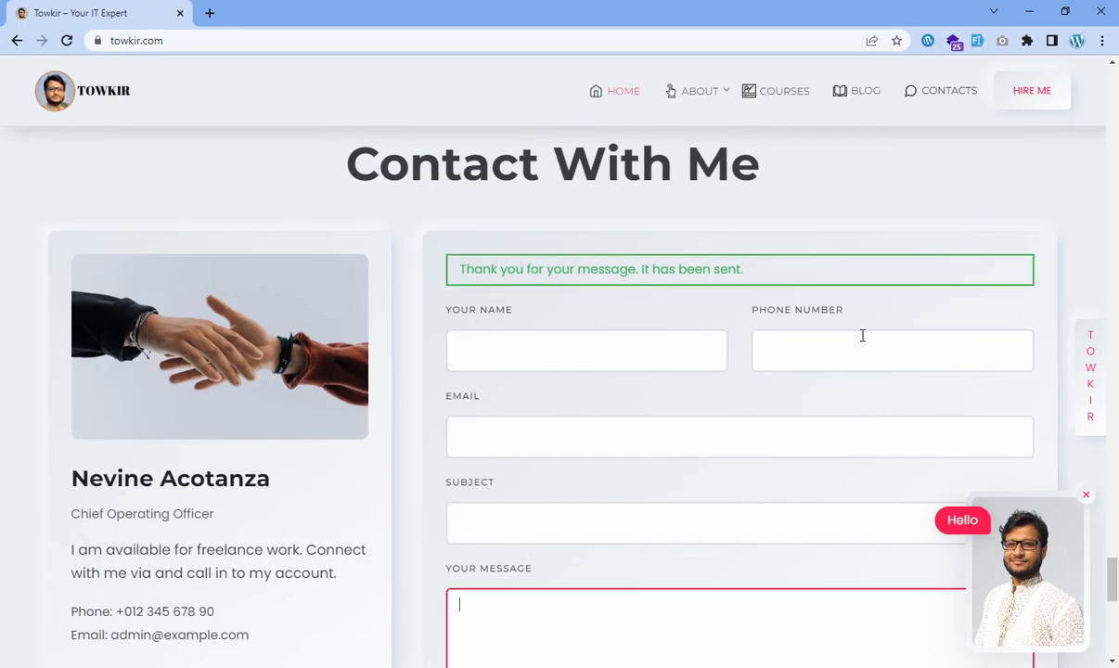
scroll(501, 500, down, 2)
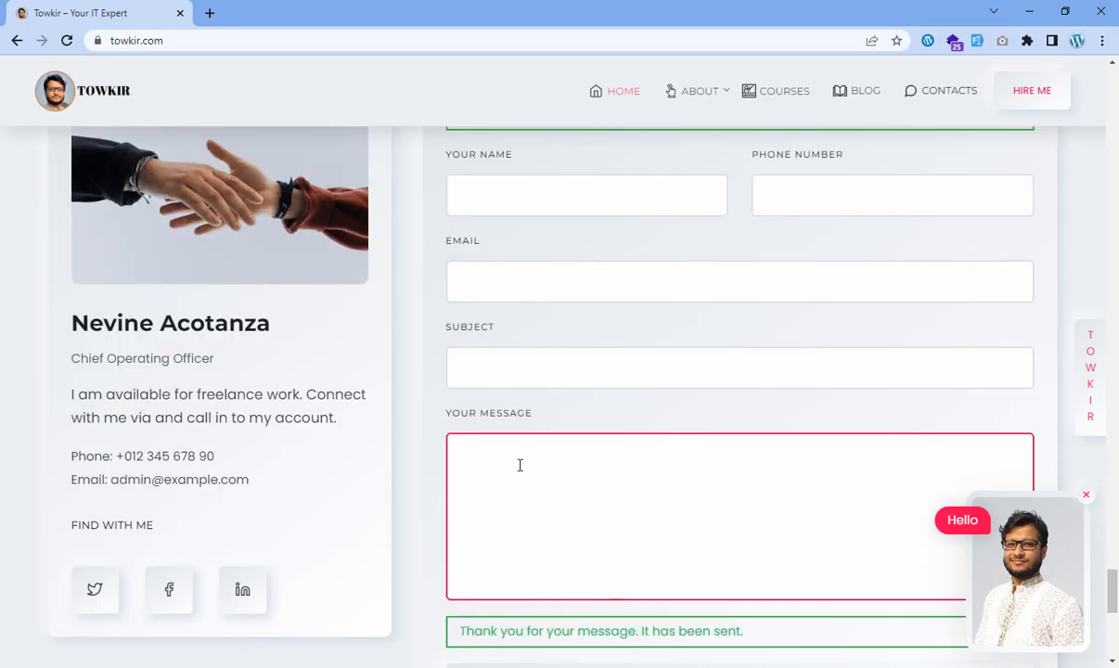
click(362, 665)
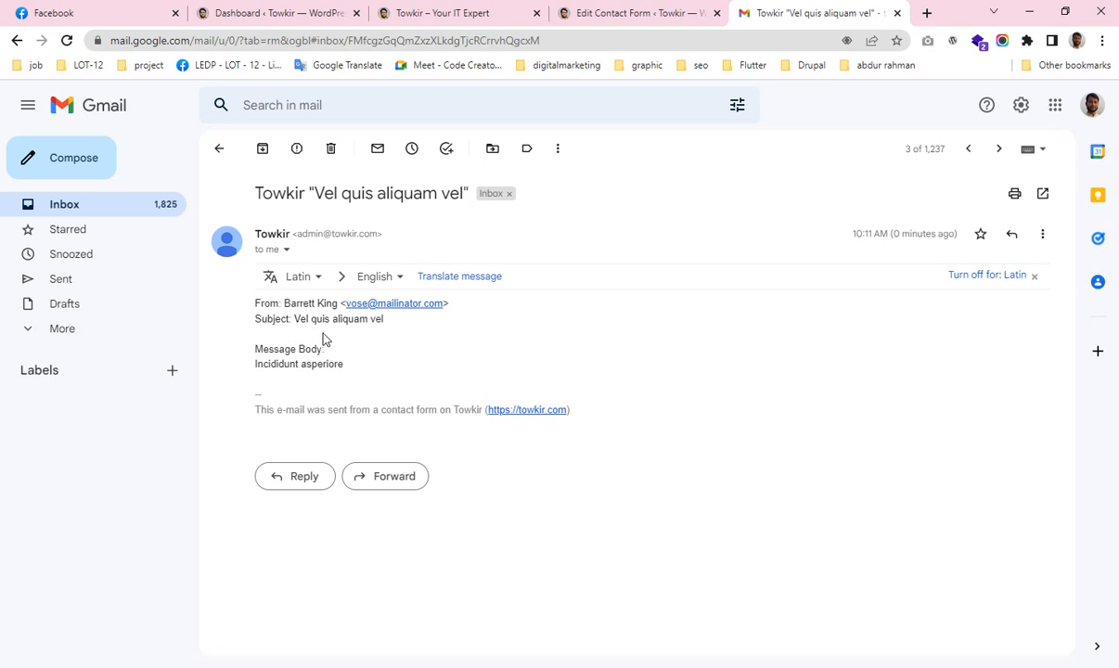
click(508, 16)
Add a 'Name : [your-name]' line below the Subject line of the Message body.
click(616, 15)
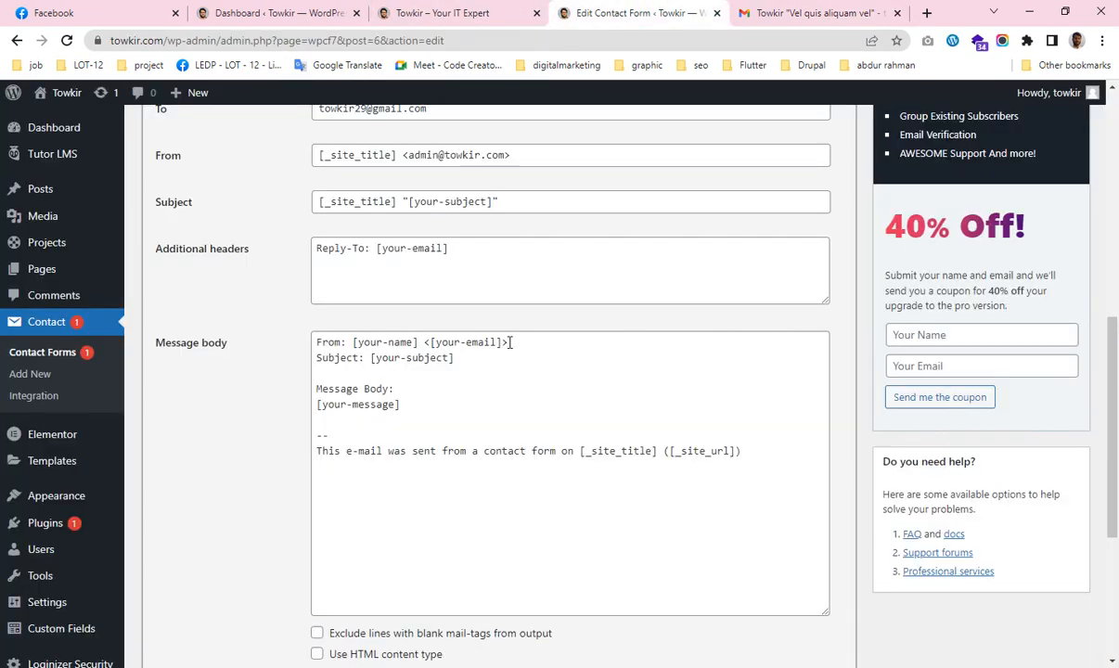
scroll(509, 342, up, 5)
scroll(509, 343, down, 3)
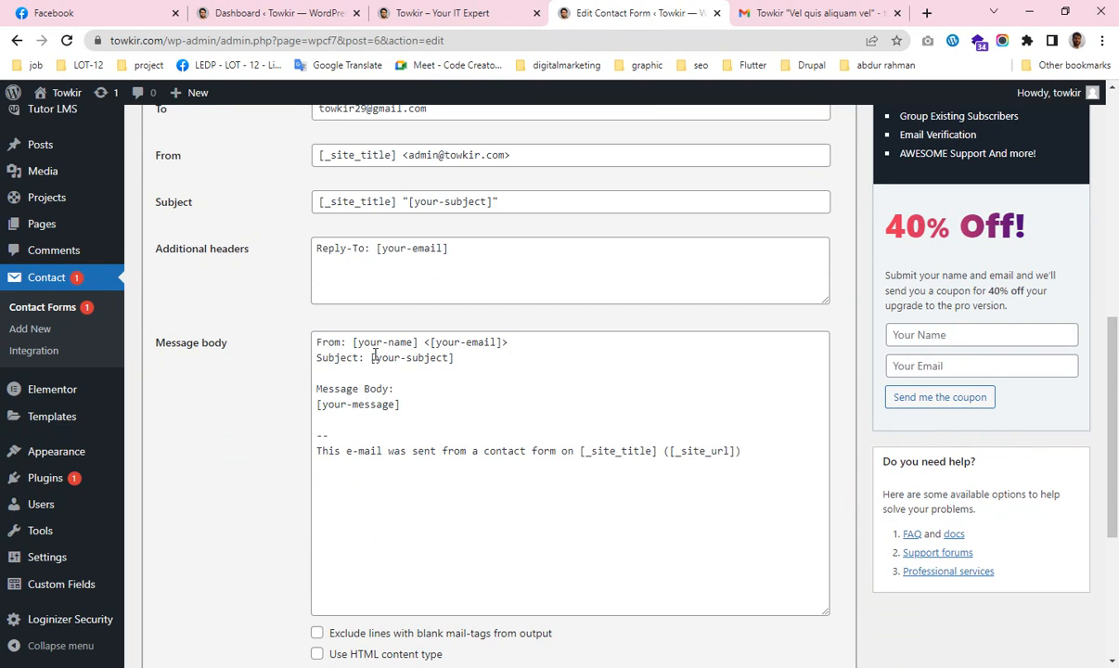
click(488, 357)
key(Return)
key(Return)
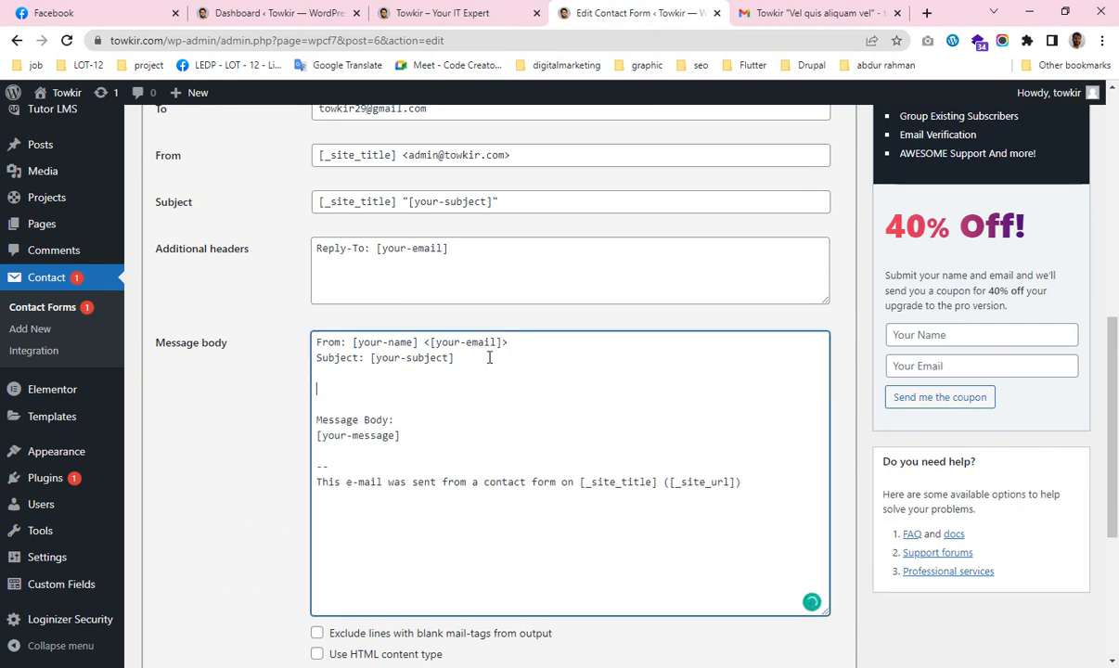
text(Name :)
scroll(489, 357, up, 5)
scroll(489, 360, down, 2)
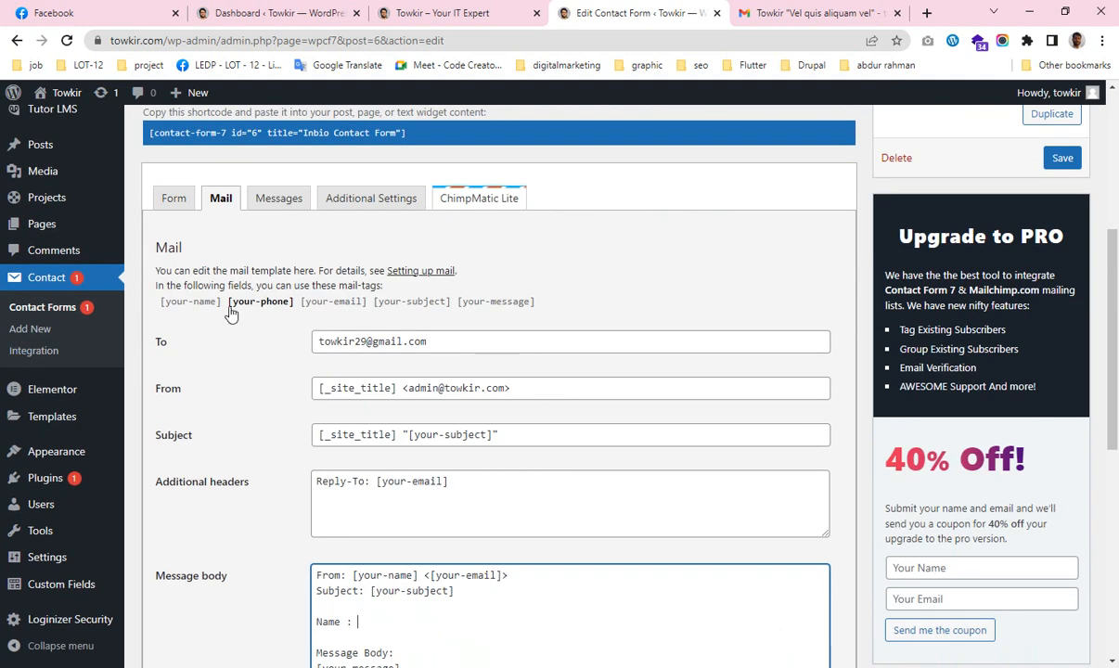
drag(221, 302, 164, 306)
key(ctrl+c)
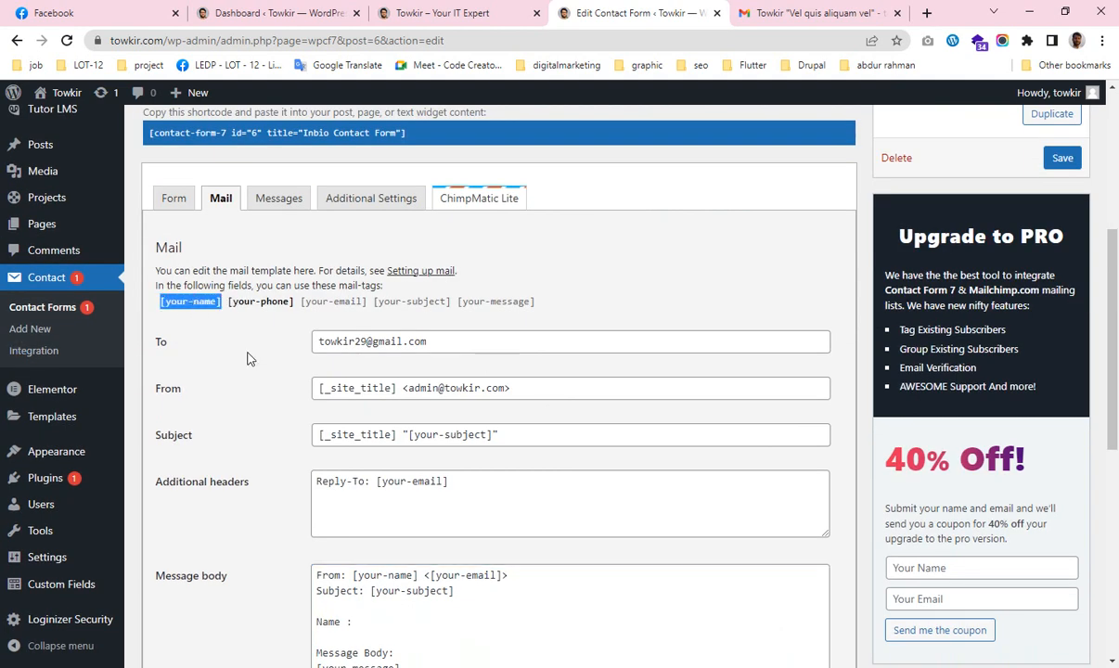
scroll(247, 359, down, 4)
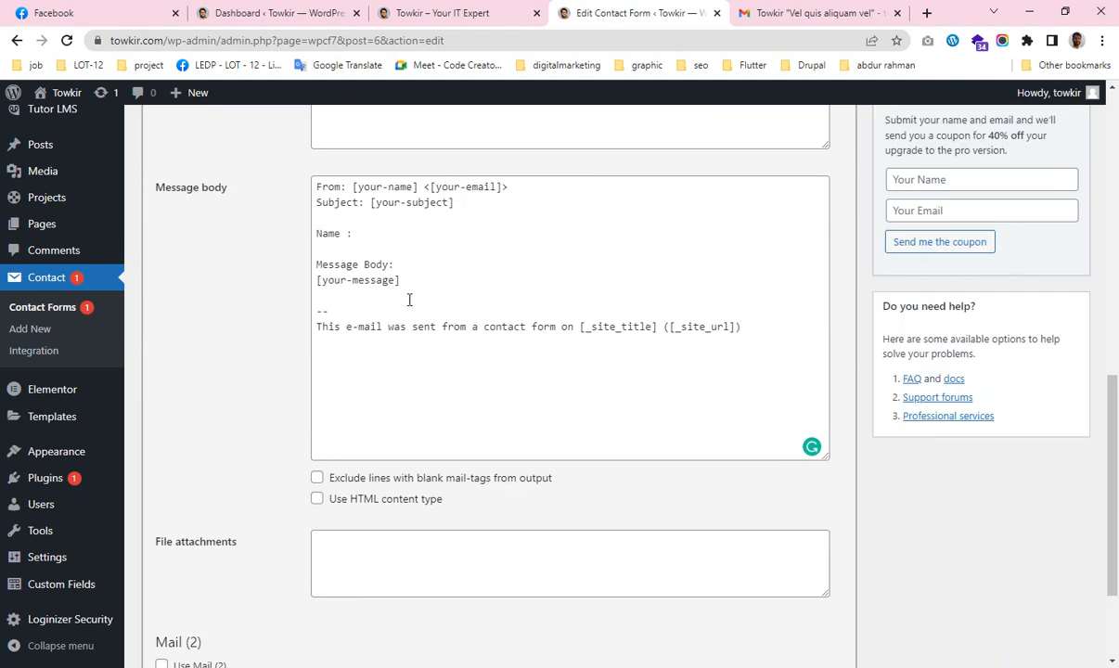
click(373, 233)
key(ctrl+v)
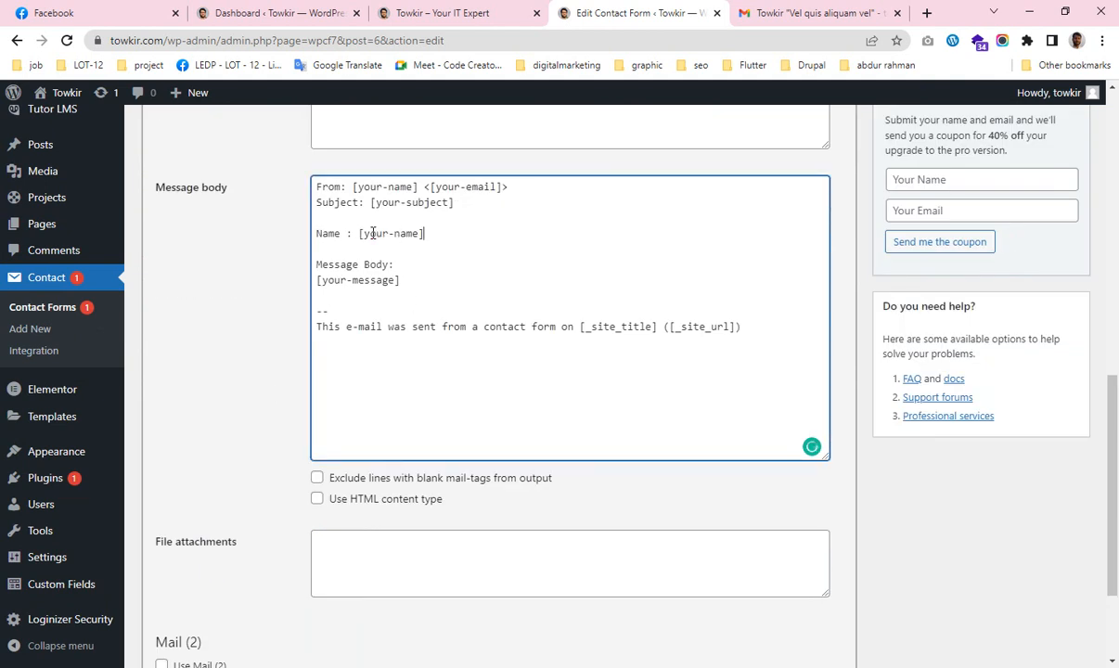
Add a 'Phone Number : [your-phone]' line below the Name line.
key(Return)
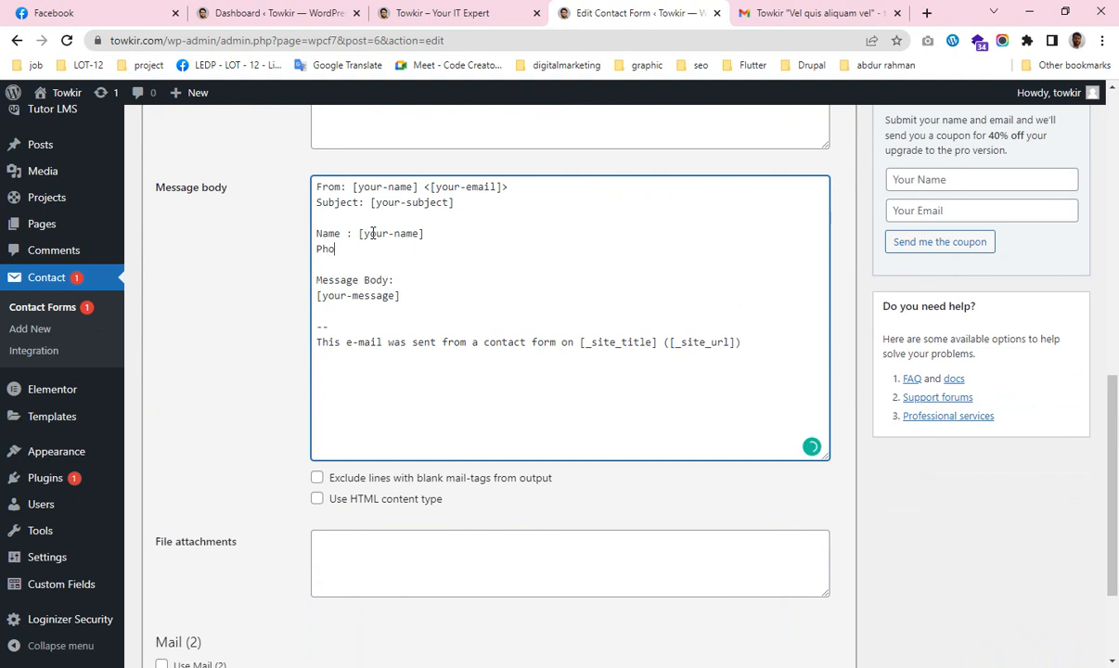
text(Phone Number :)
scroll(384, 279, up, 5)
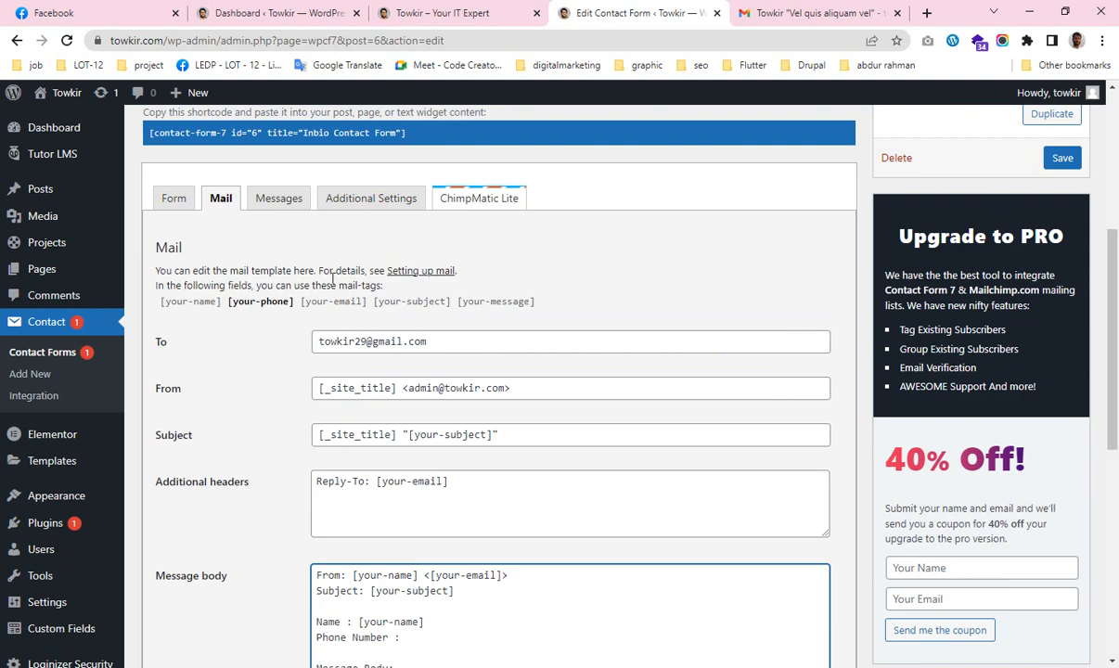
drag(223, 303, 295, 306)
key(ctrl+c)
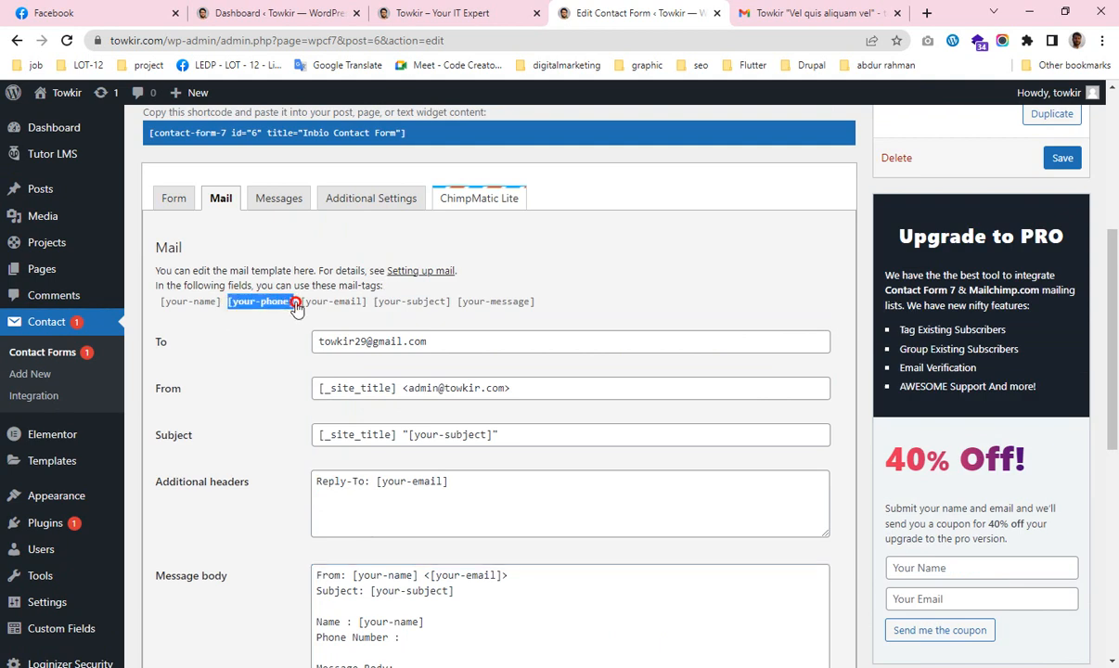
scroll(437, 368, down, 3)
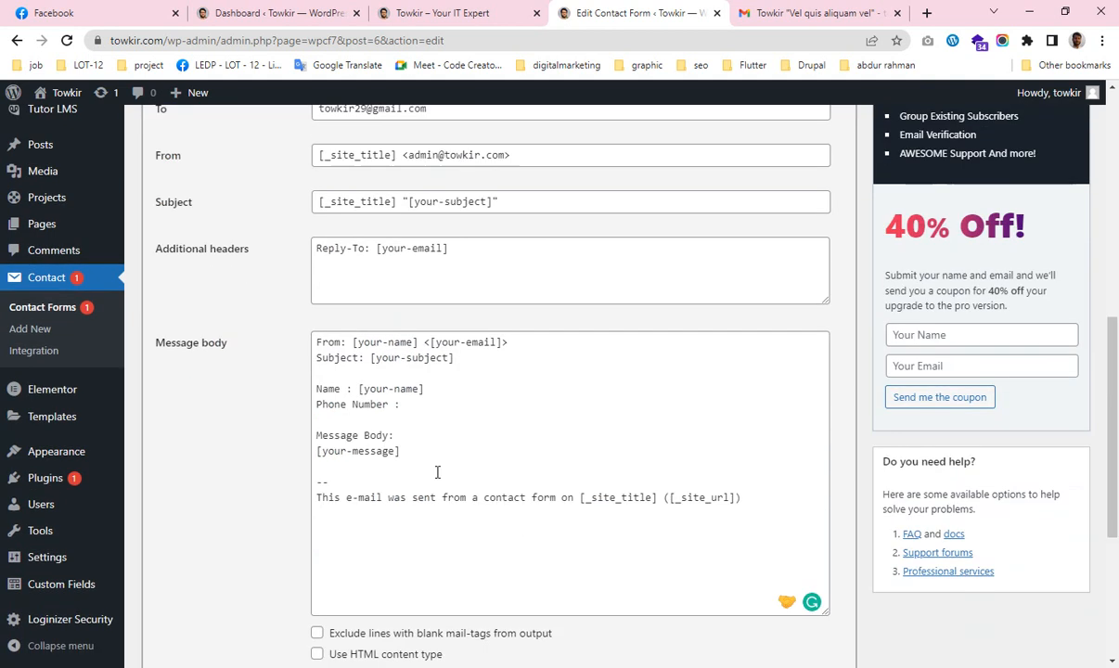
click(412, 406)
key(ctrl+v)
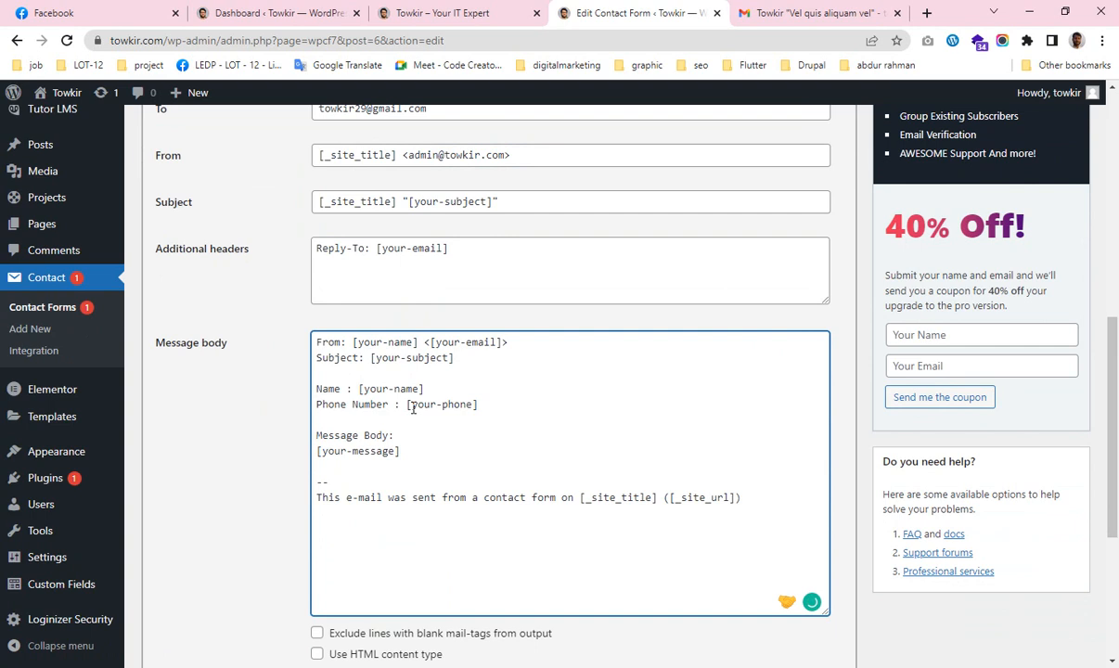
Add a 'Subject : [your-subject]' line below the Phone Number line.
key(Return)
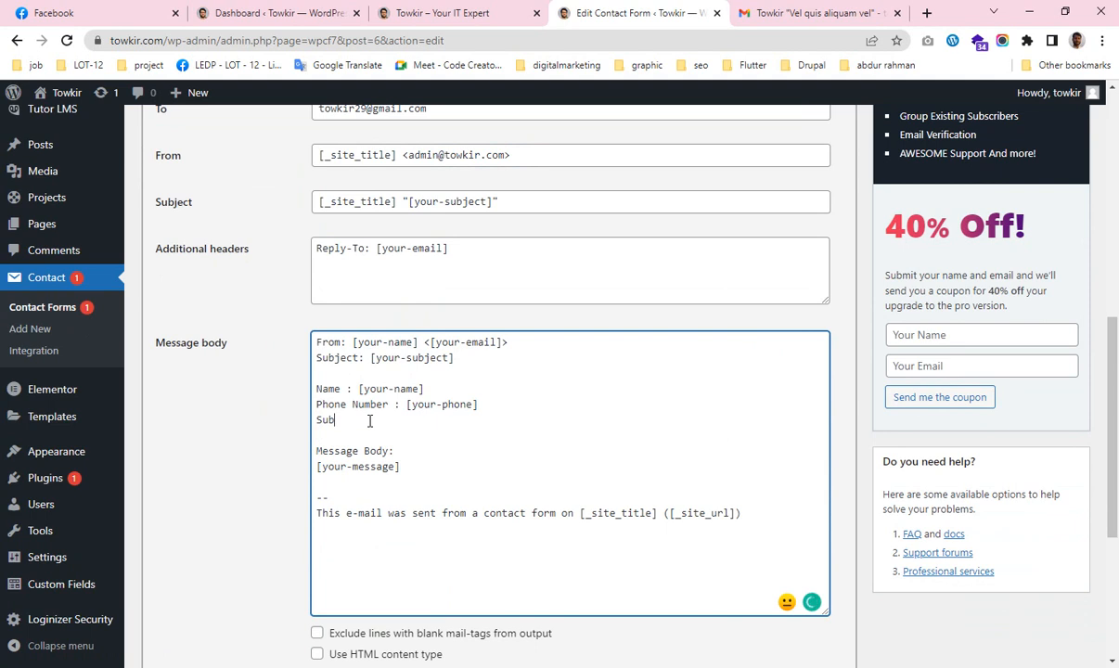
text(ject :)
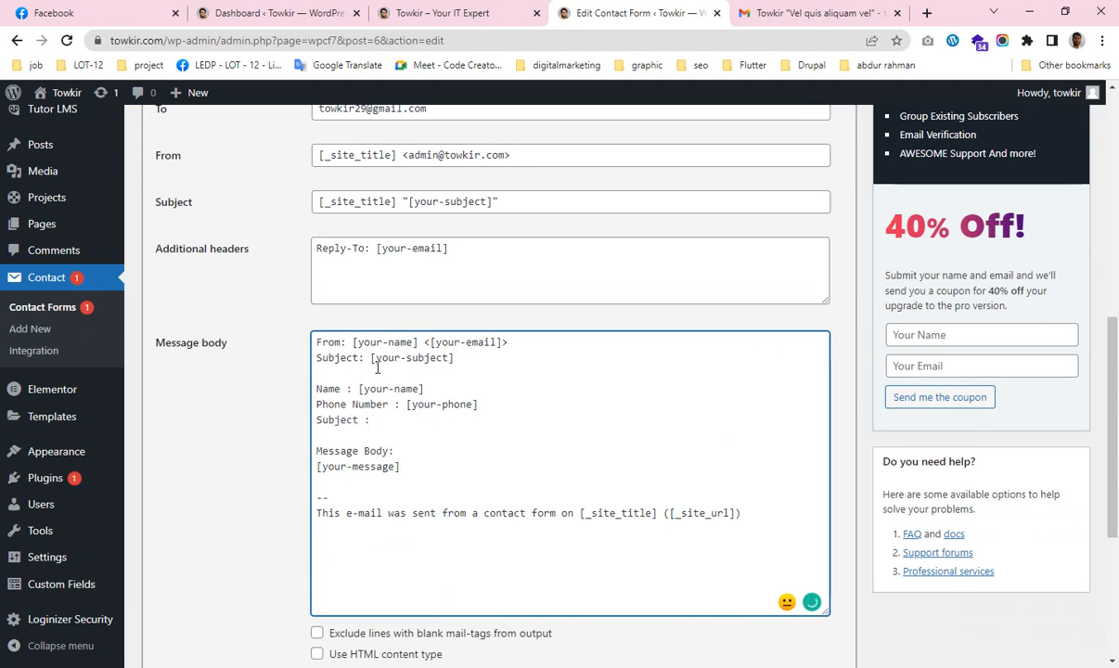
drag(371, 358, 490, 356)
key(ctrl+c)
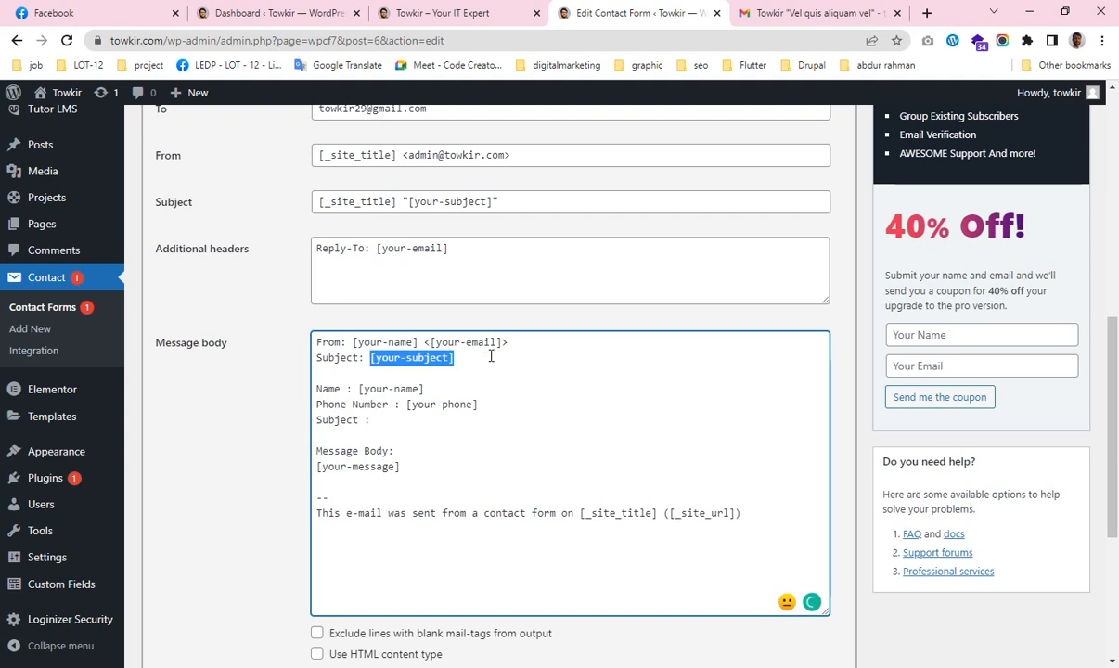
click(376, 421)
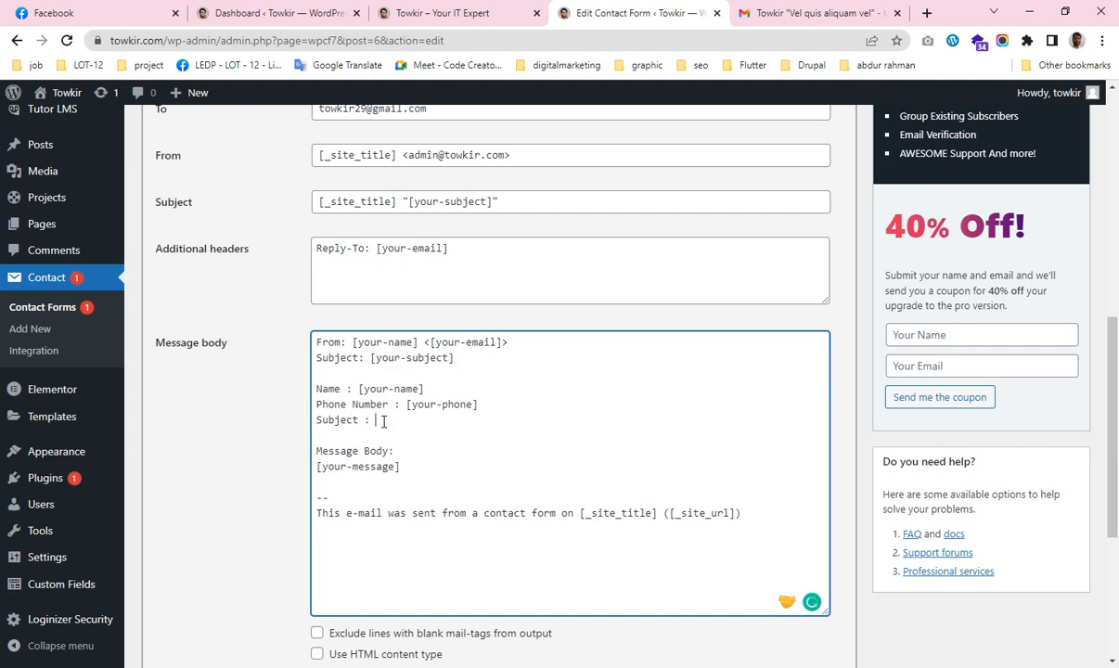
key(ctrl+v)
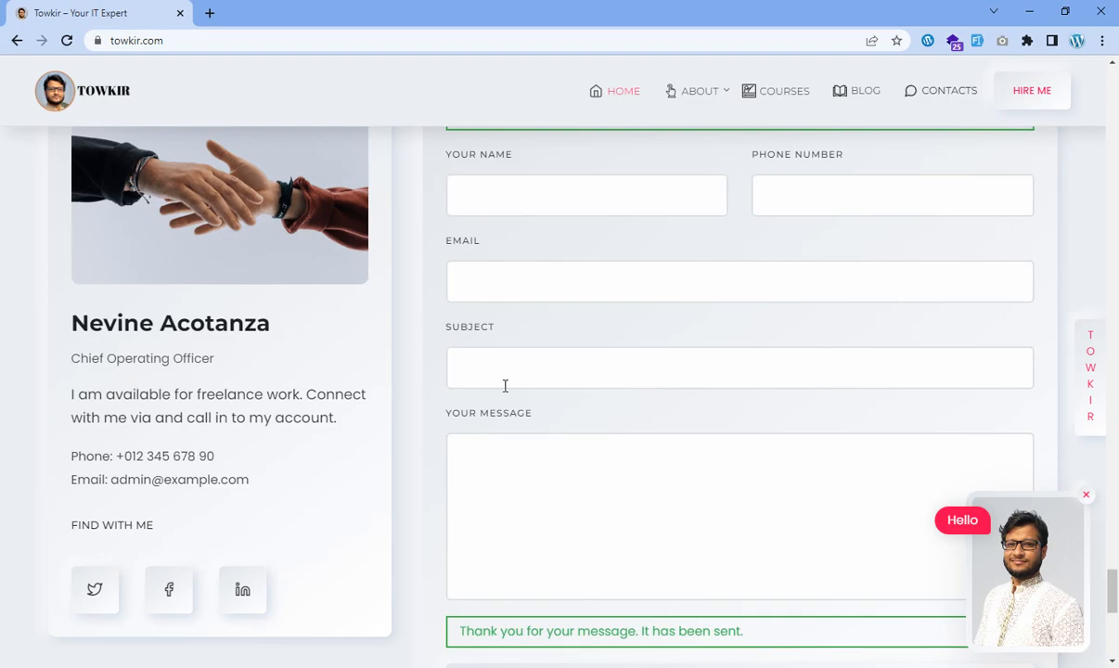
Check the sender's name in the test email's From line, then return to the form editor.
scroll(504, 384, up, 3)
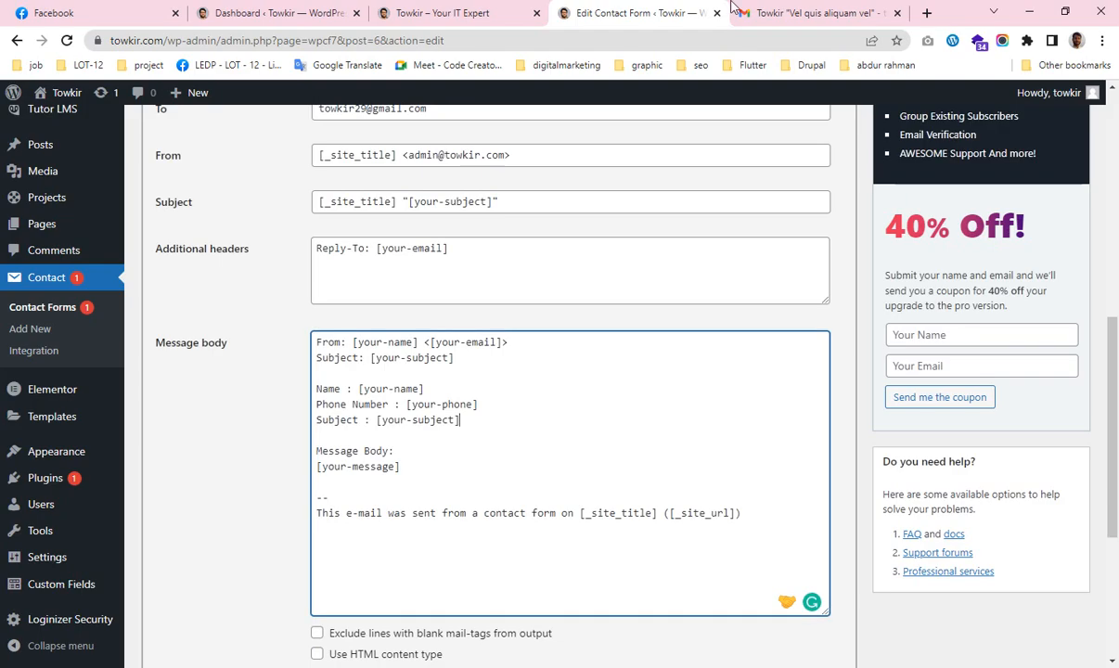
click(771, 13)
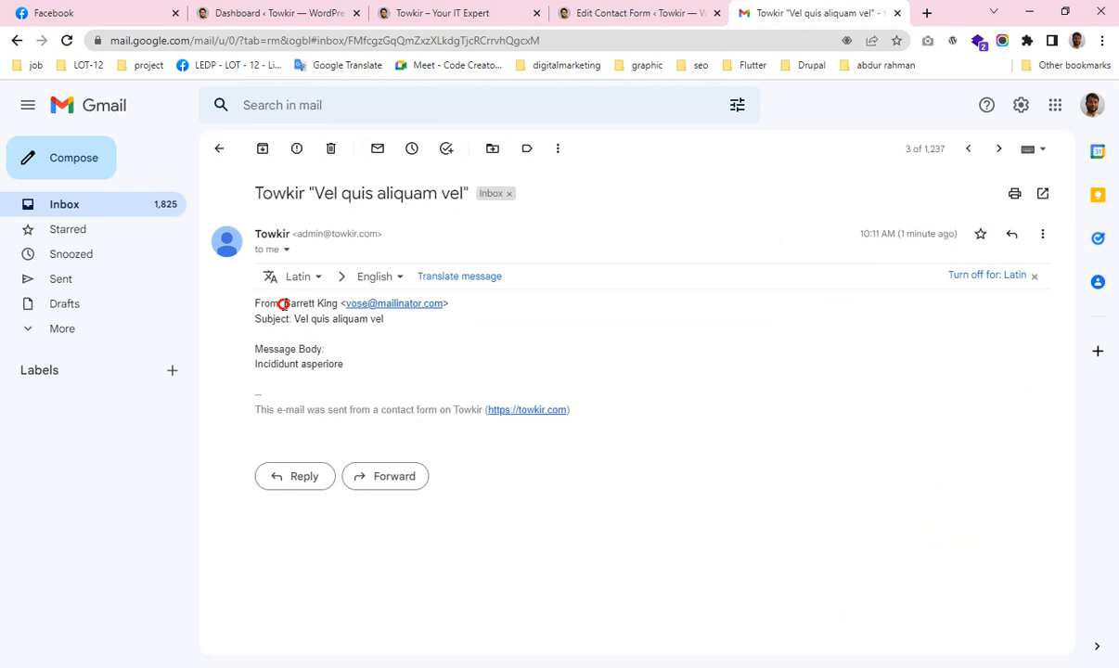
drag(282, 304, 340, 303)
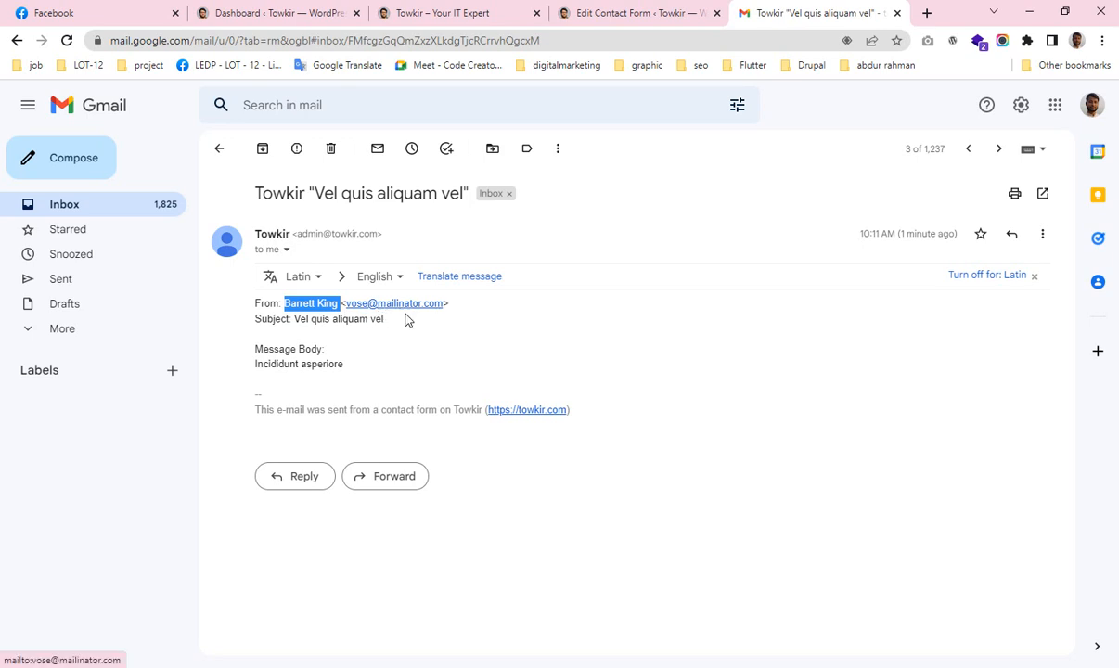
click(427, 590)
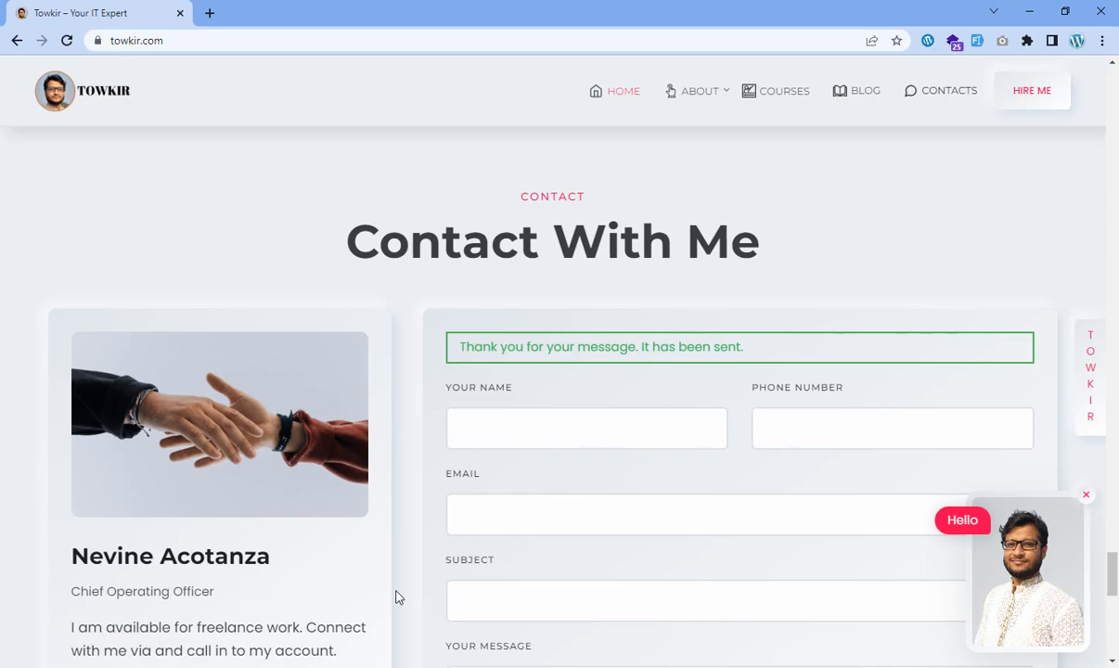
key(alt+Tab)
click(596, 11)
key(alt+Tab)
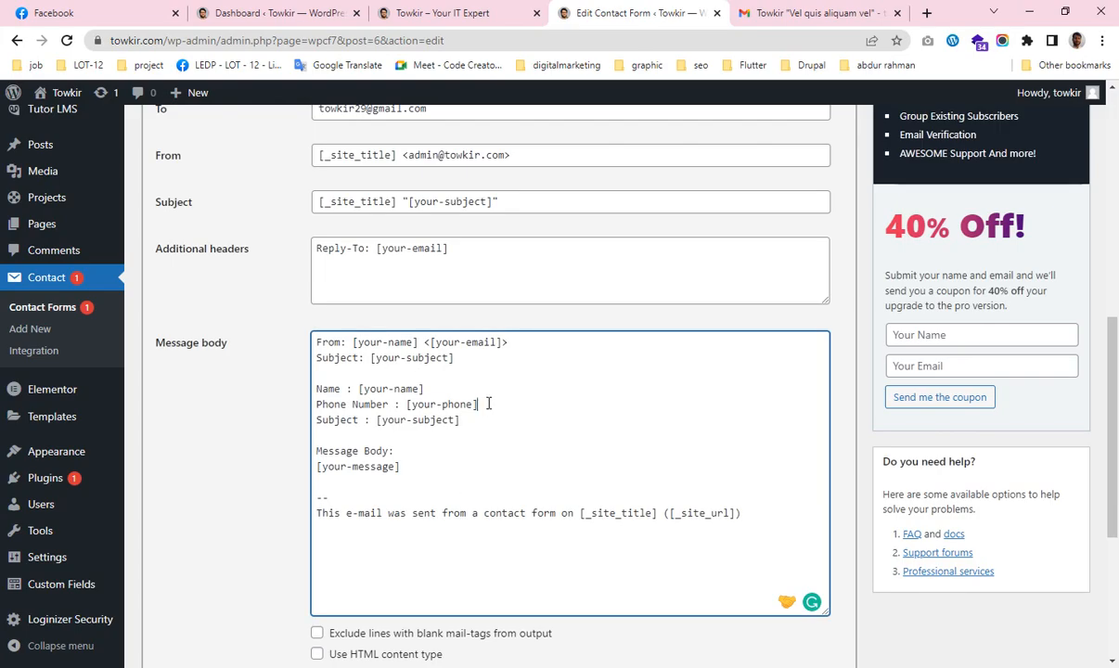
Insert an 'Email : [your-email]' line below Phone Number, copying the tag from the From line.
key(Return)
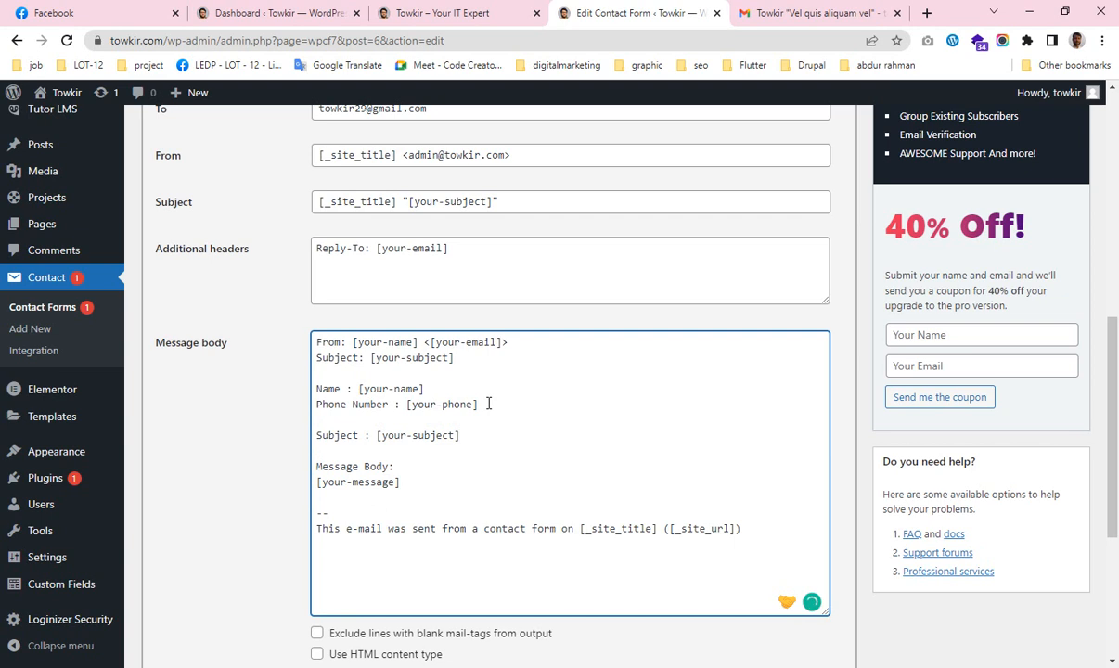
text(Email :)
drag(425, 341, 569, 342)
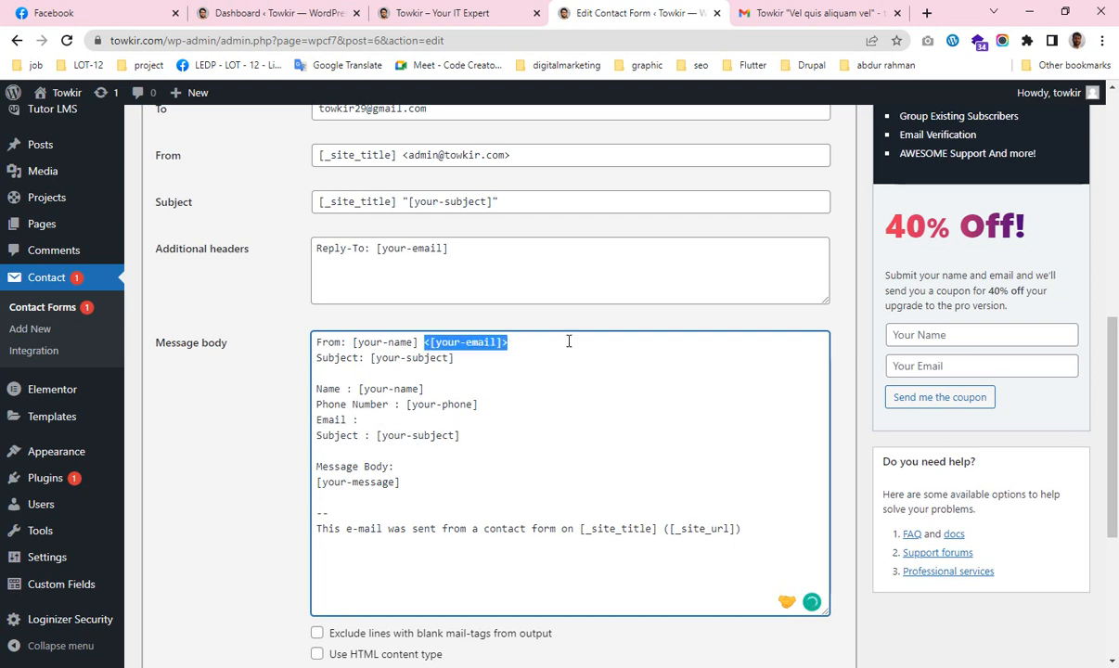
click(431, 343)
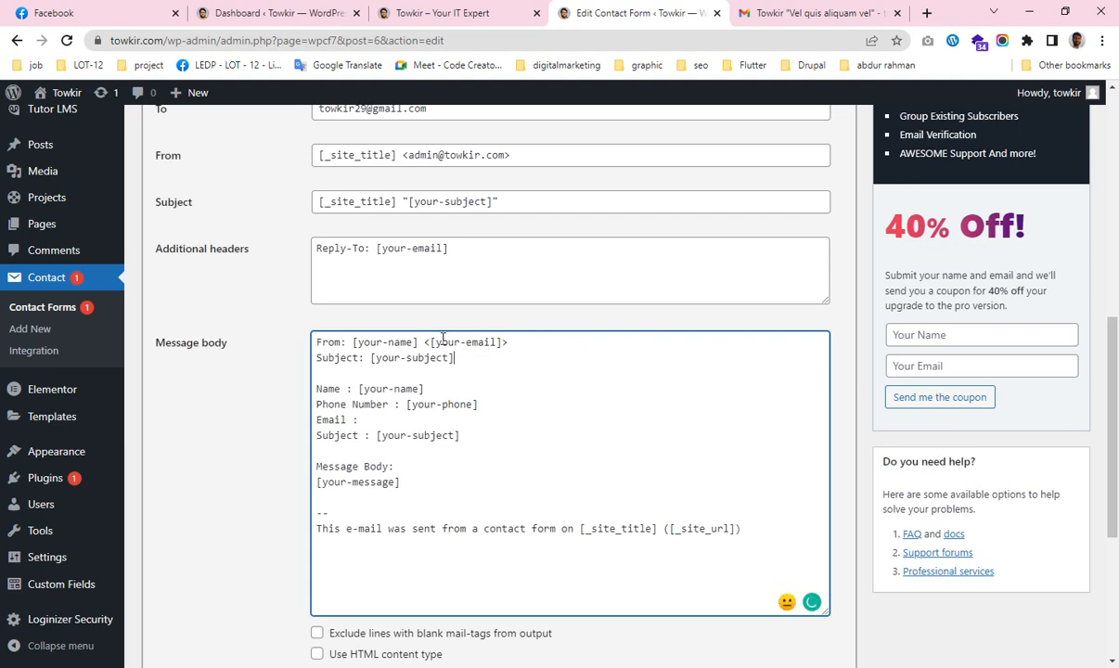
drag(431, 343, 502, 348)
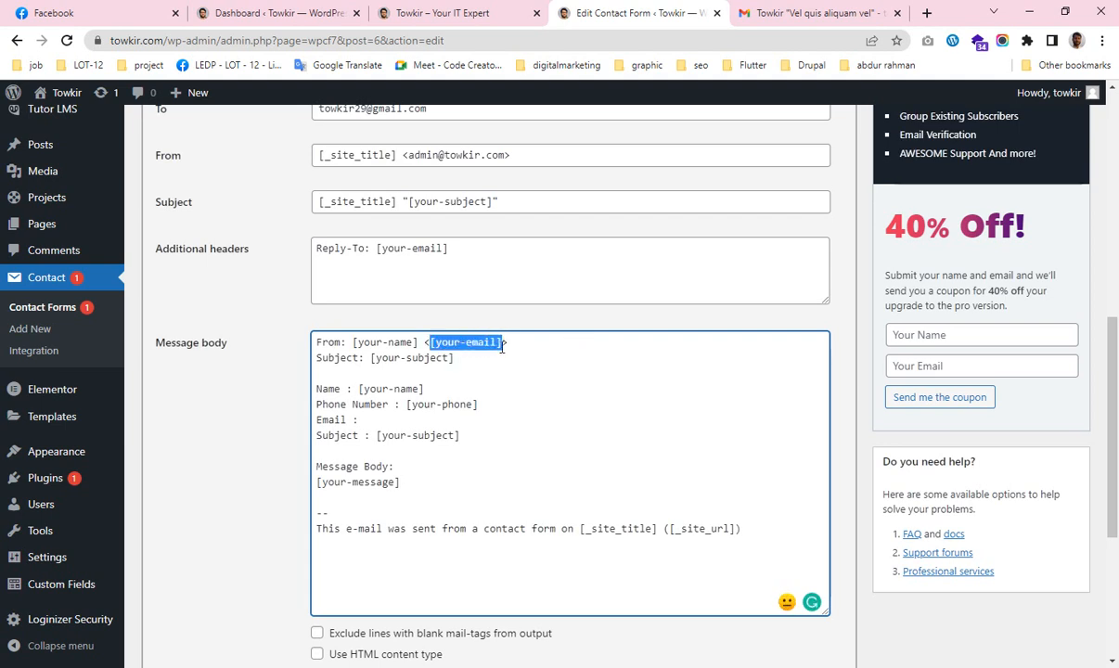
key(ctrl+c)
click(380, 422)
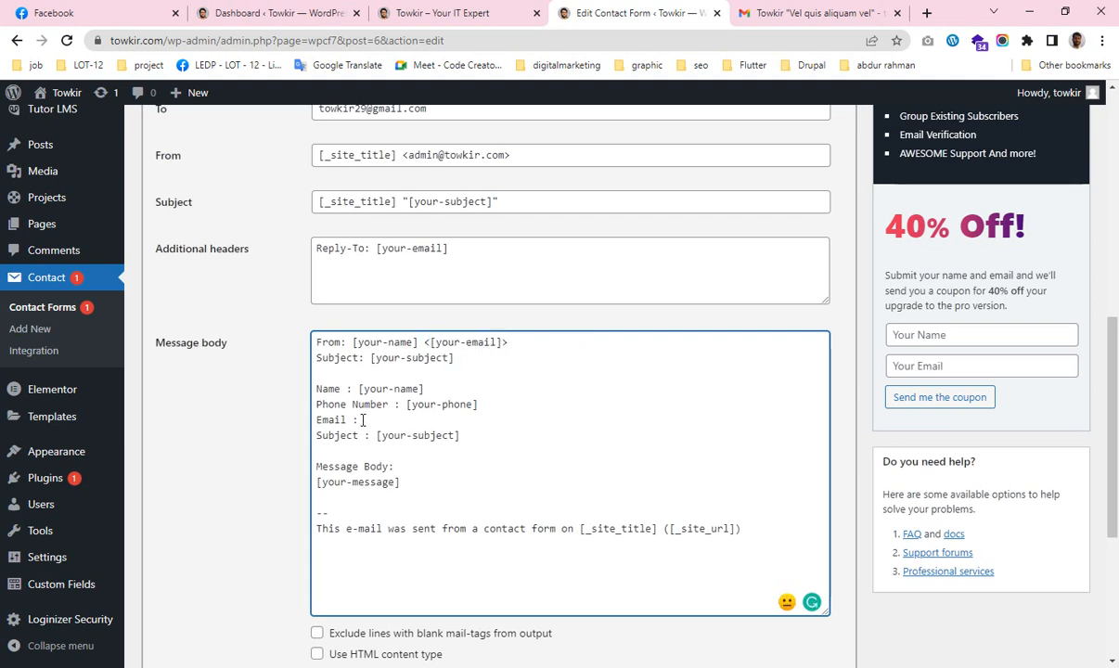
key(ctrl+v)
scroll(450, 489, down, 3)
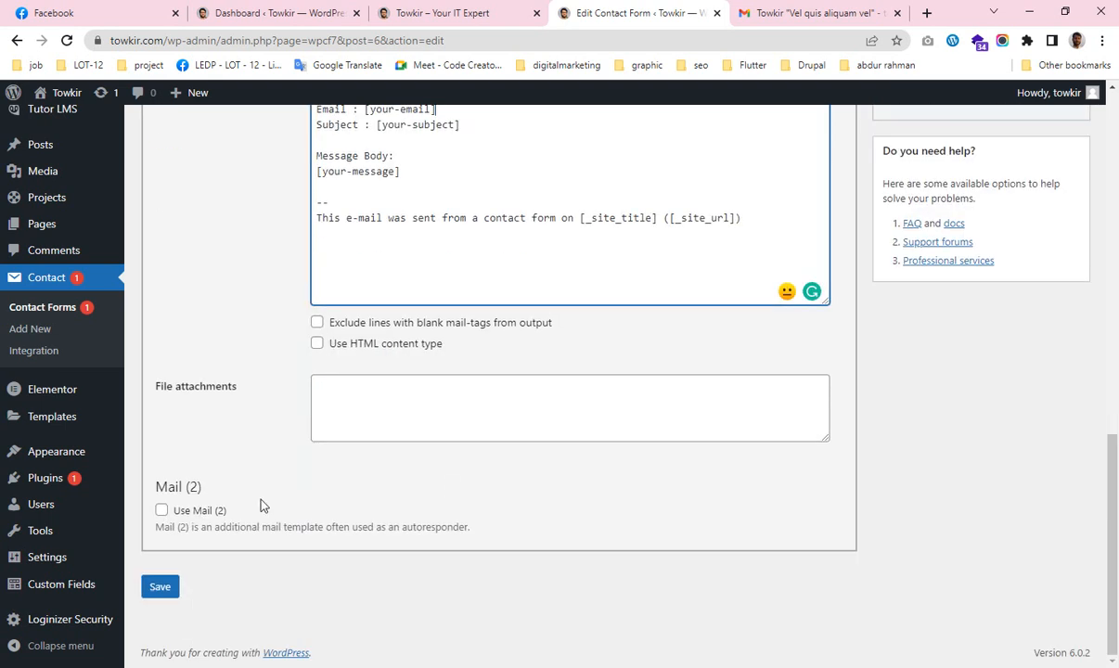
Save the form and send a dummy test message through the site's contact form.
click(160, 586)
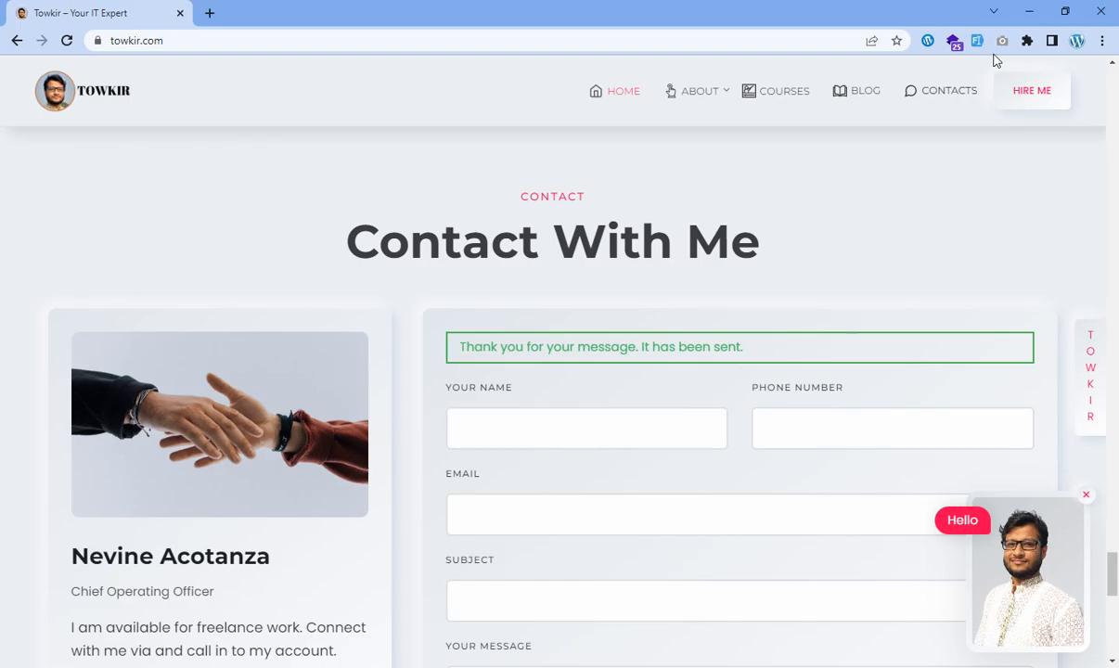
click(951, 41)
scroll(785, 392, down, 4)
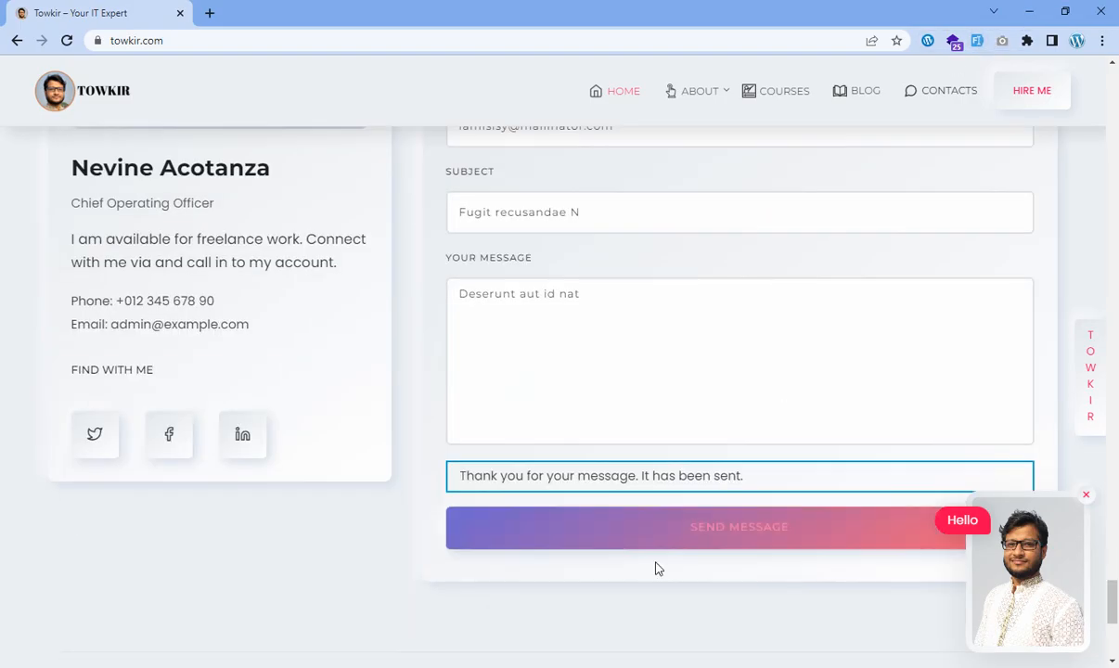
click(658, 536)
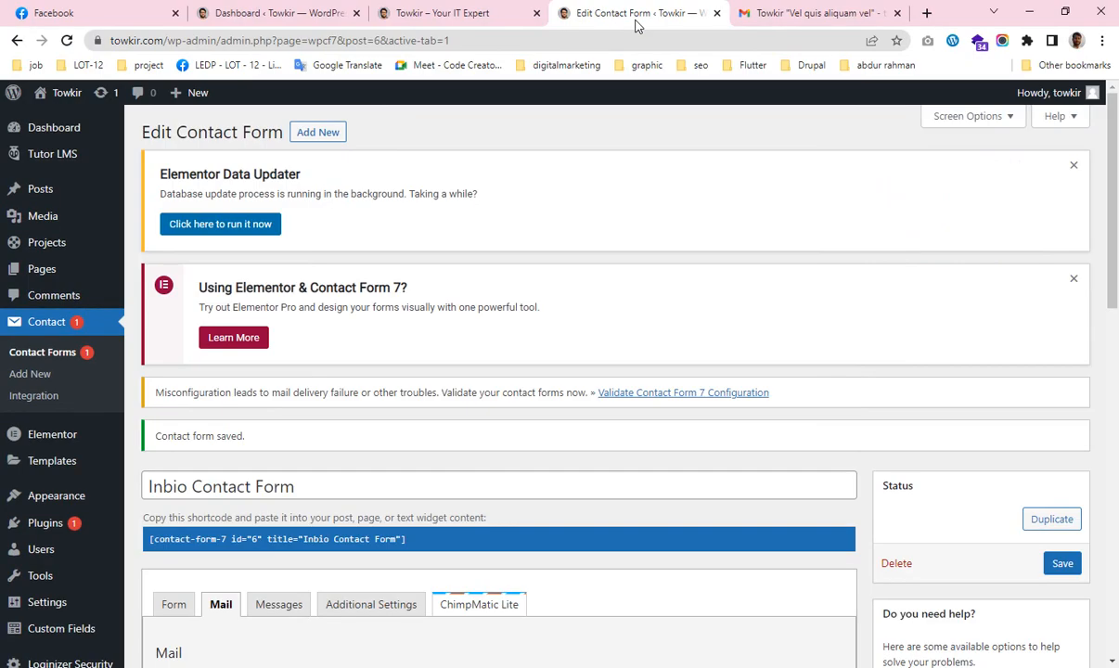
Open the new 'Fugit recusandae N' email and check its Name, Phone Number, Email and Subject values.
click(779, 14)
click(132, 206)
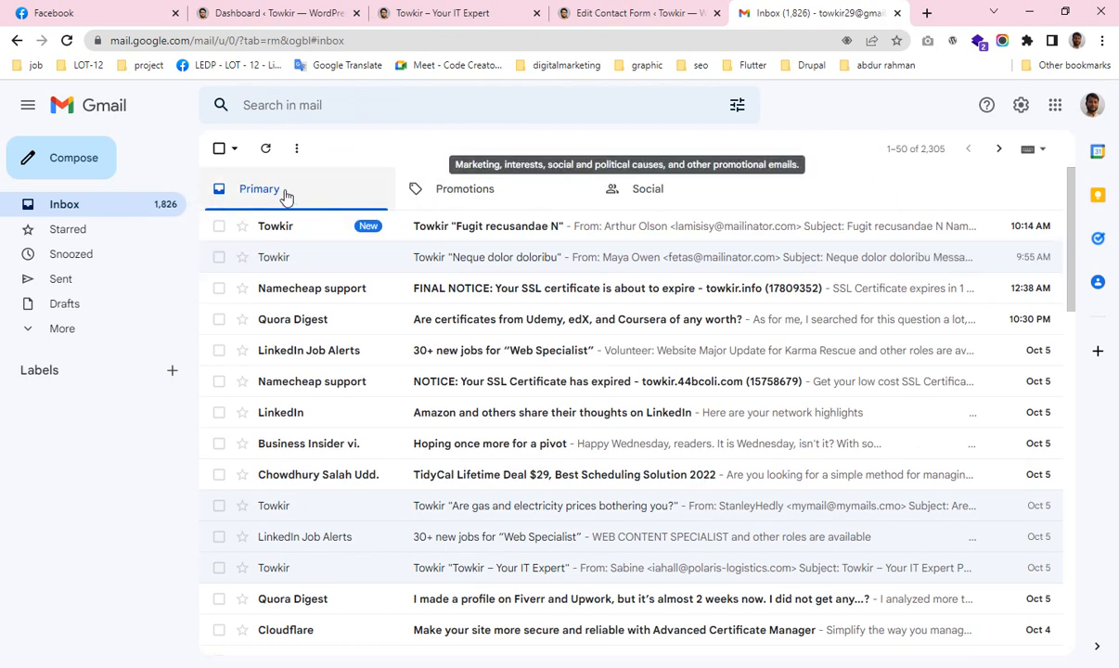
click(444, 231)
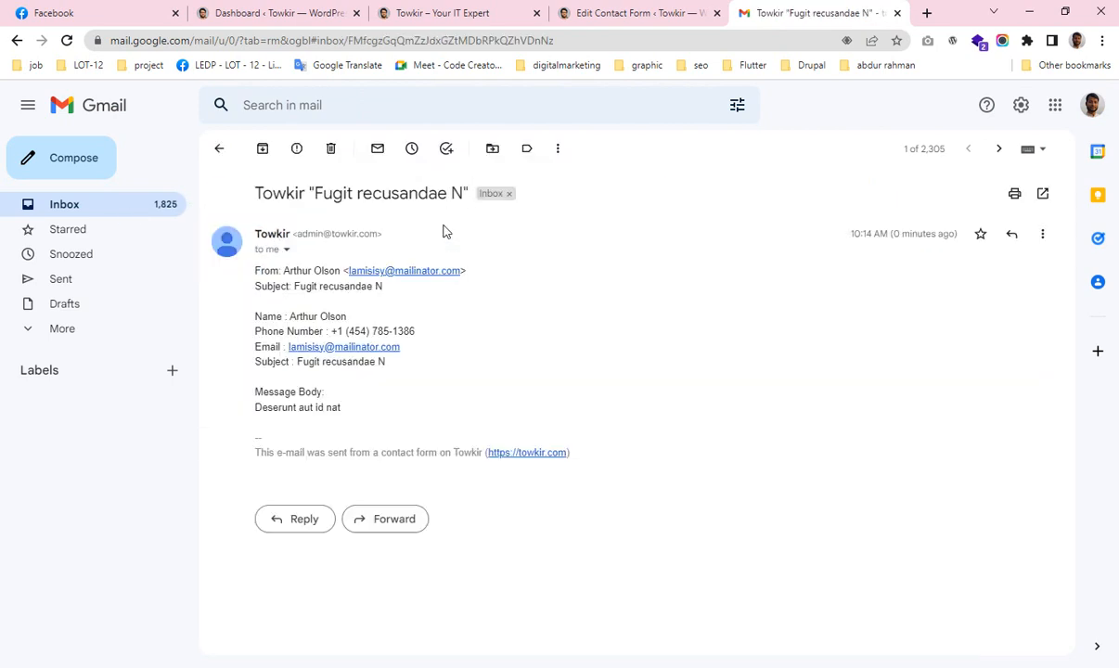
drag(290, 312, 475, 332)
click(494, 345)
click(547, 388)
drag(394, 289, 254, 268)
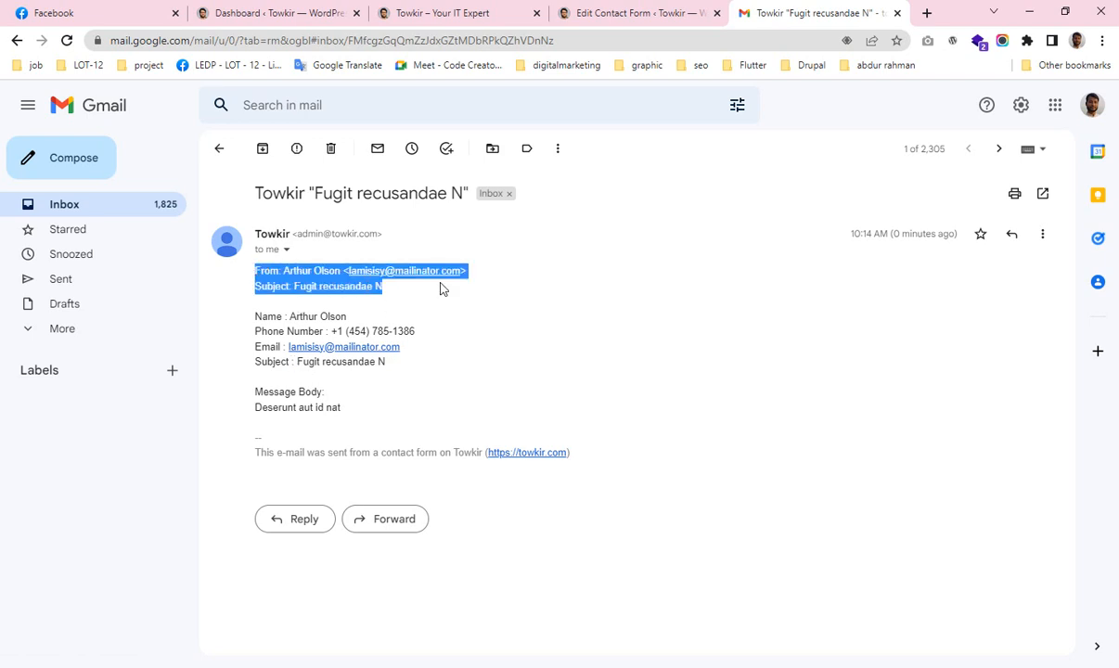
click(638, 13)
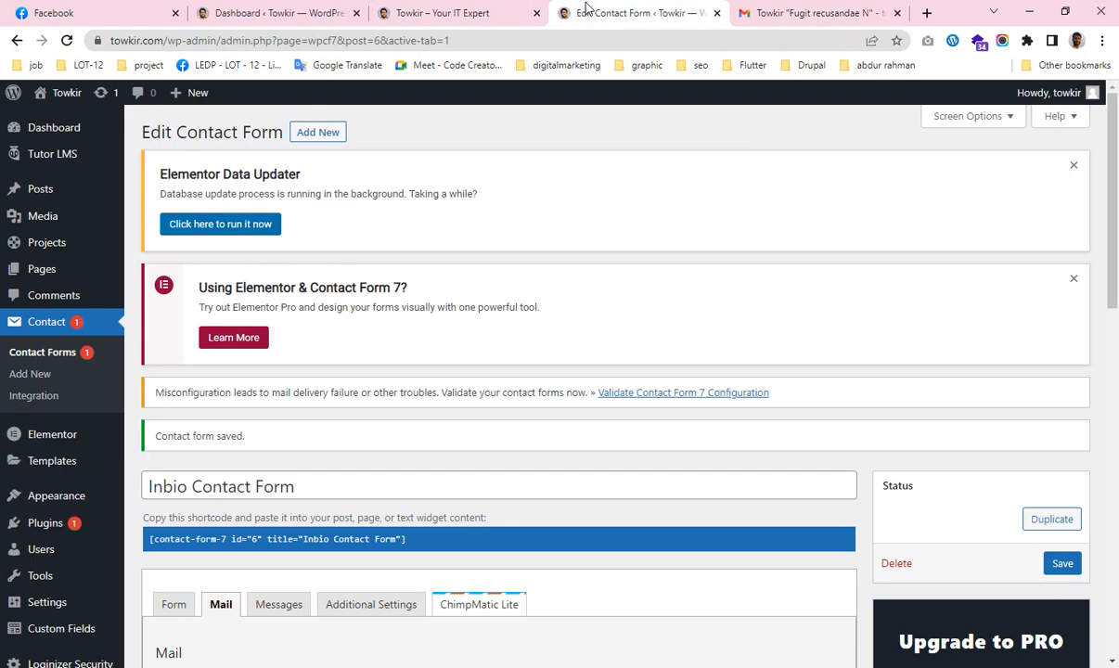
Delete the From tags and Subject line at the top of the Message body.
scroll(470, 360, down, 10)
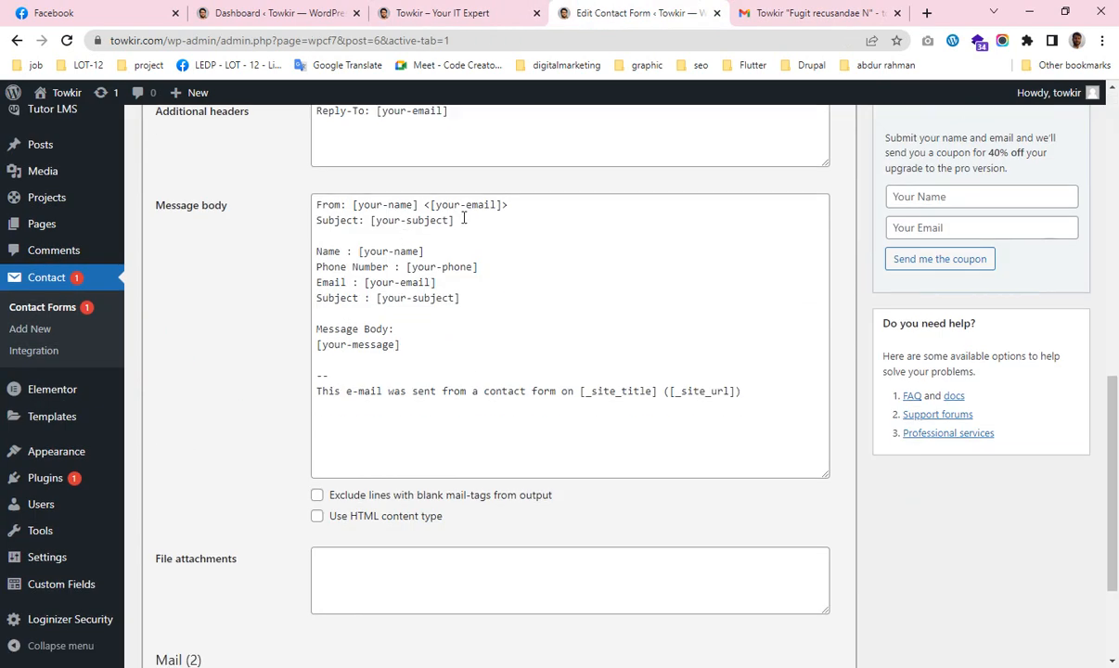
drag(464, 218, 353, 205)
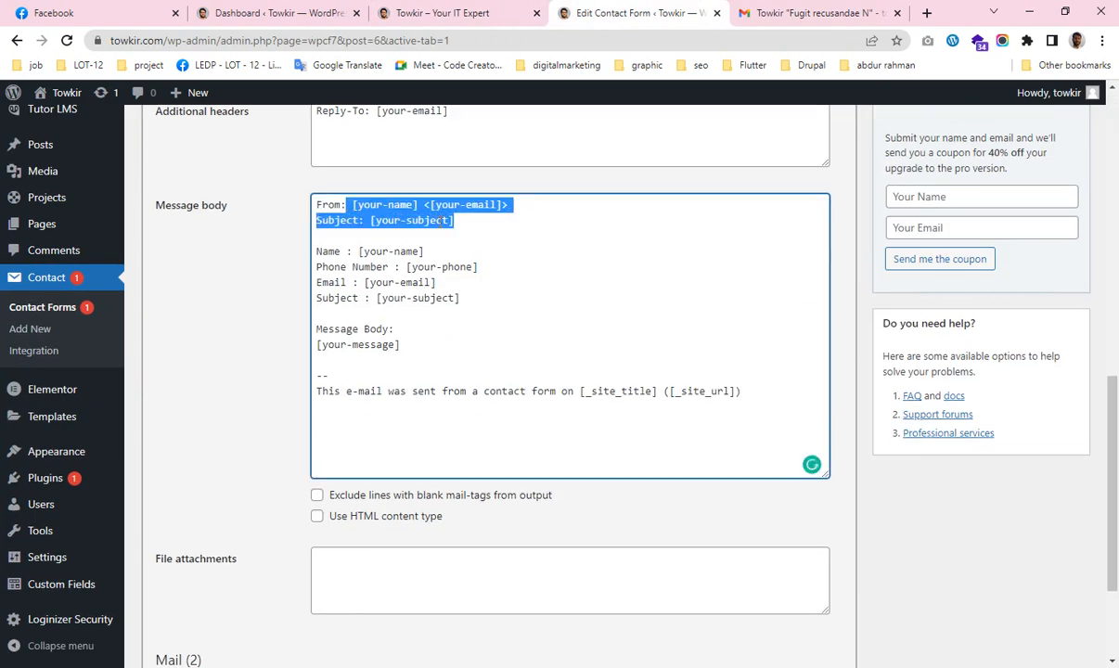
key(BackSpace)
click(318, 297)
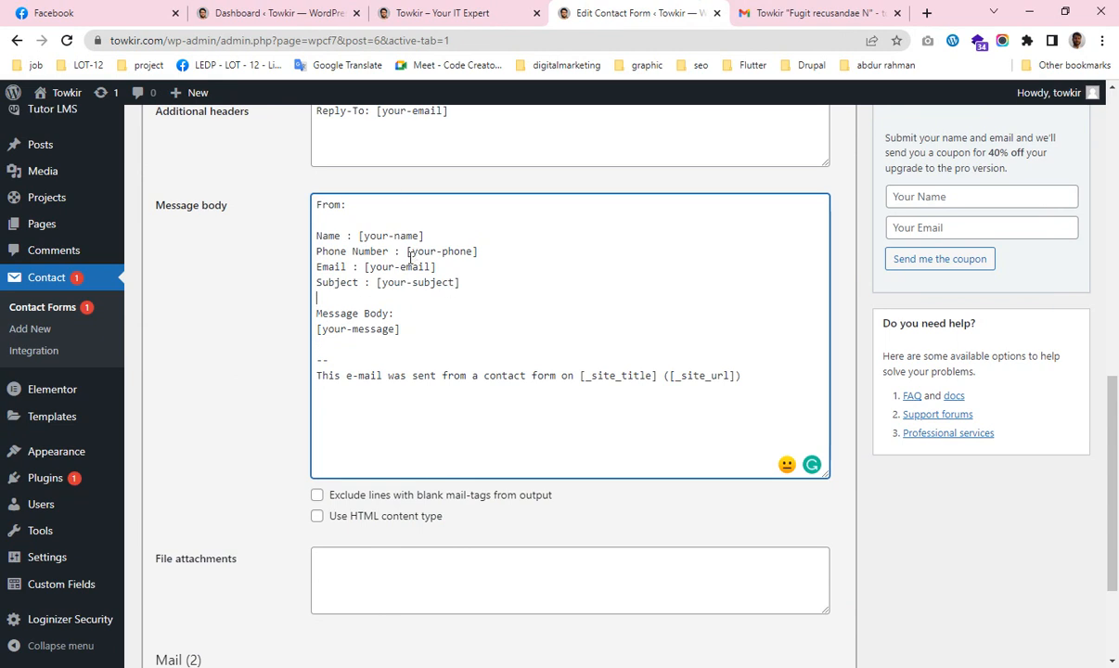
Wrap the Name line's [your-name] tag in <b></b> and save the form.
drag(359, 235, 441, 235)
key(ctrl+c)
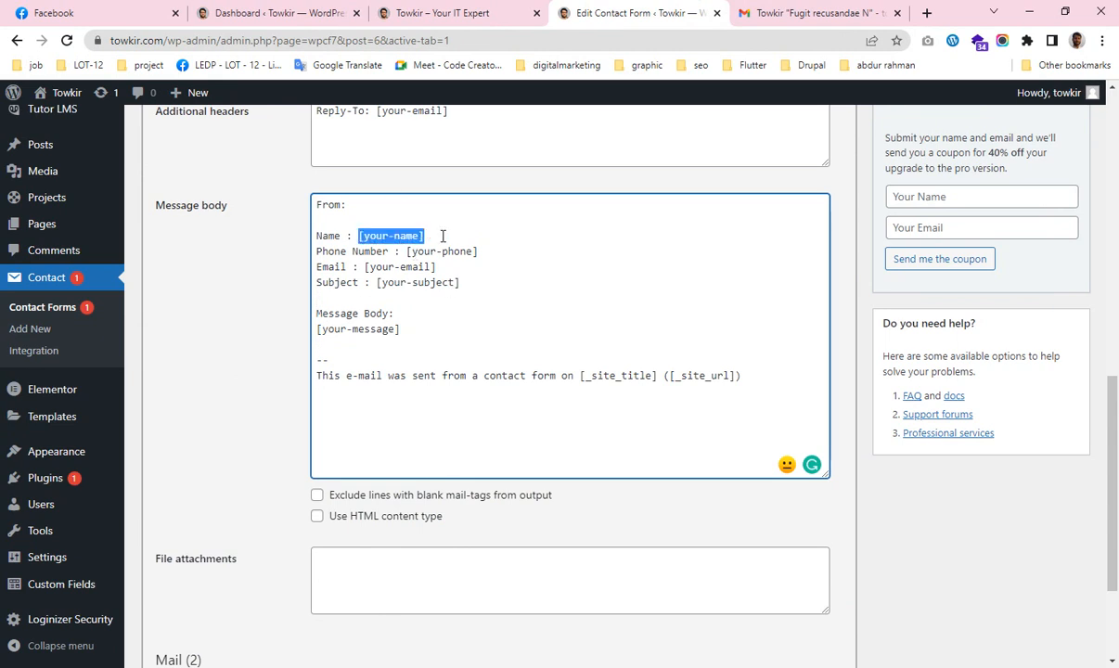
key(BackSpace)
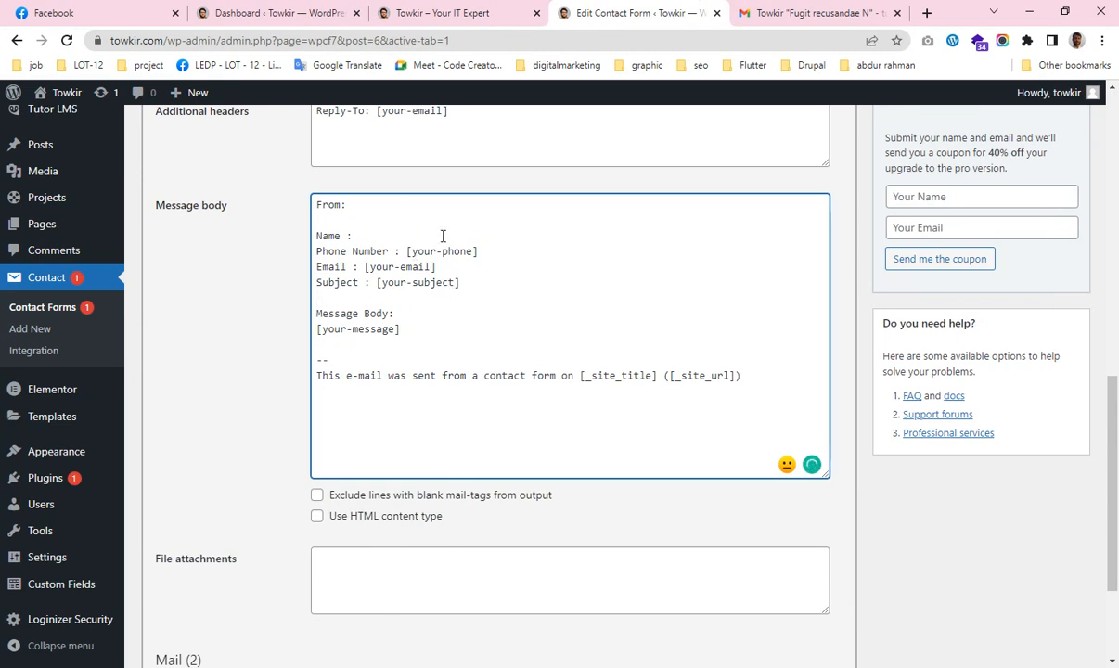
text(<b><)
key(BackSpace)
text(/B>)
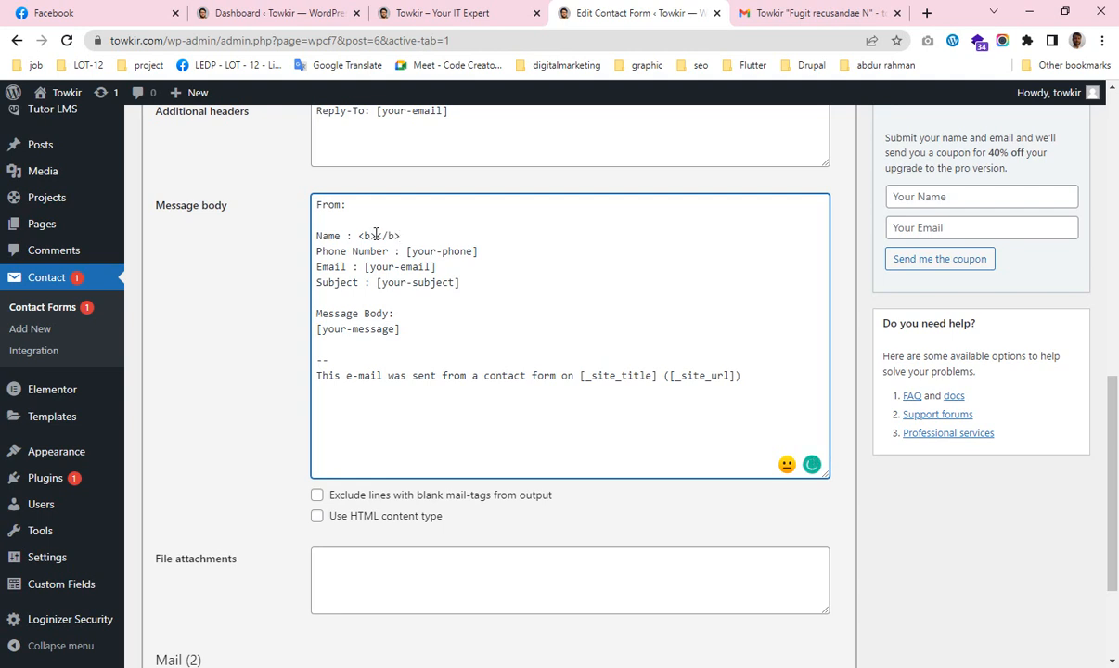
click(374, 235)
key(ctrl+v)
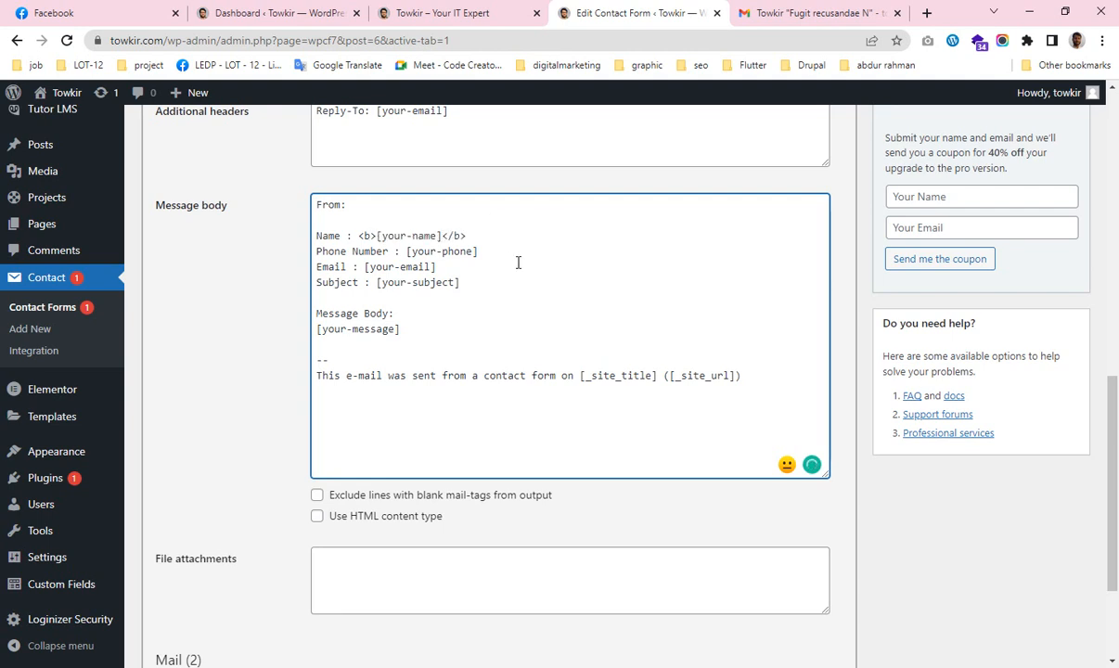
scroll(377, 380, down, 2)
click(147, 590)
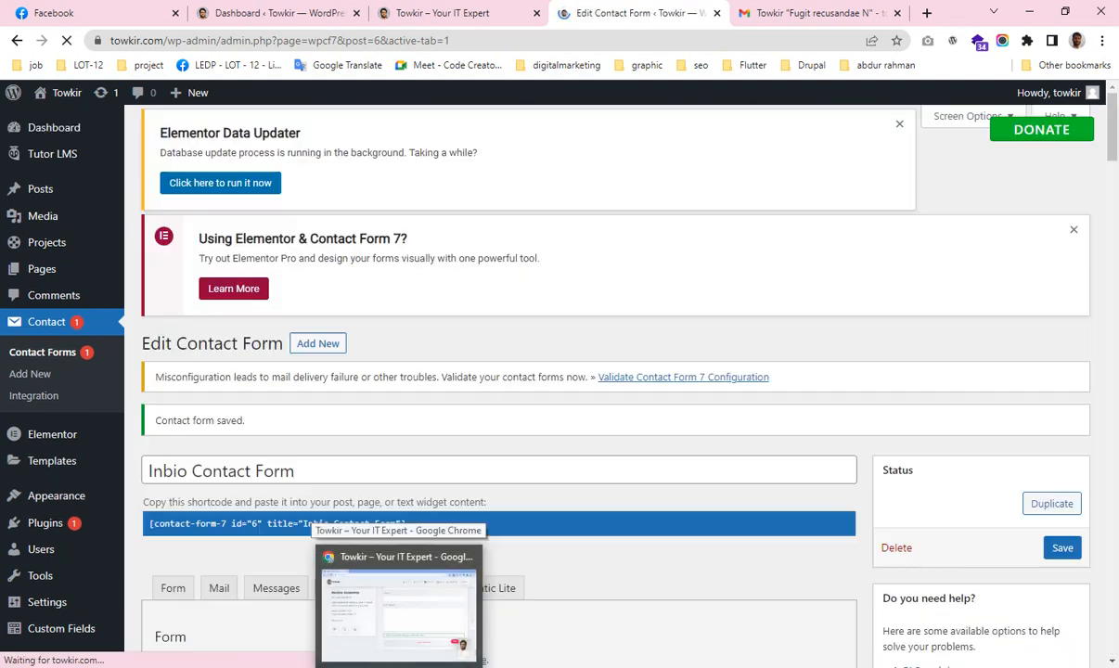
Submit the site's contact form with dummy test data.
click(398, 665)
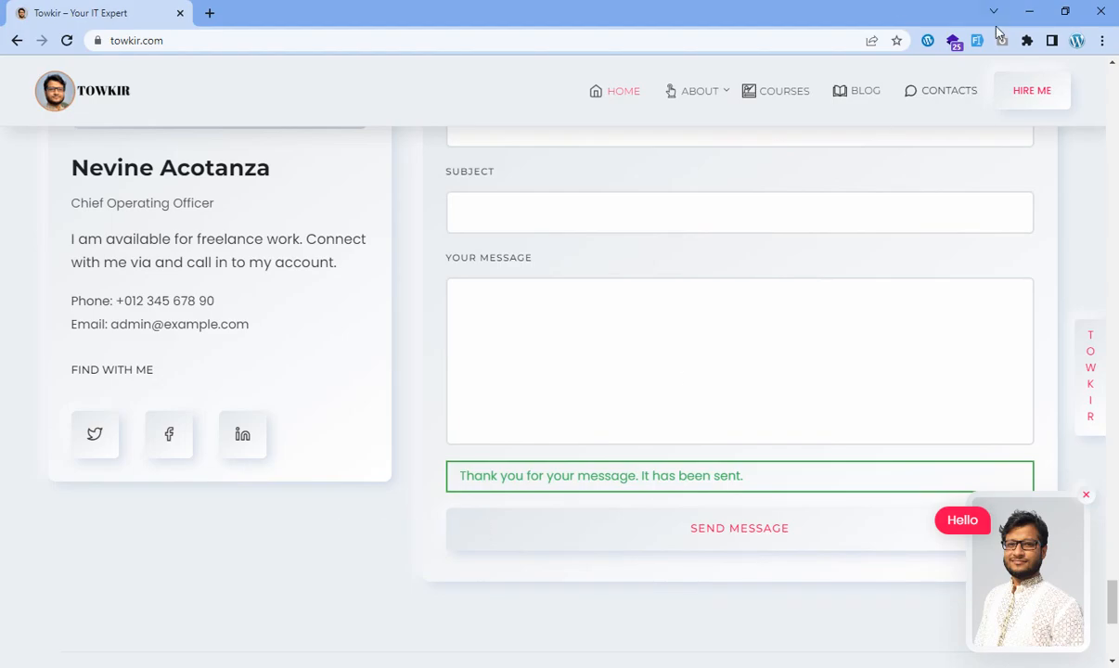
click(920, 39)
click(723, 531)
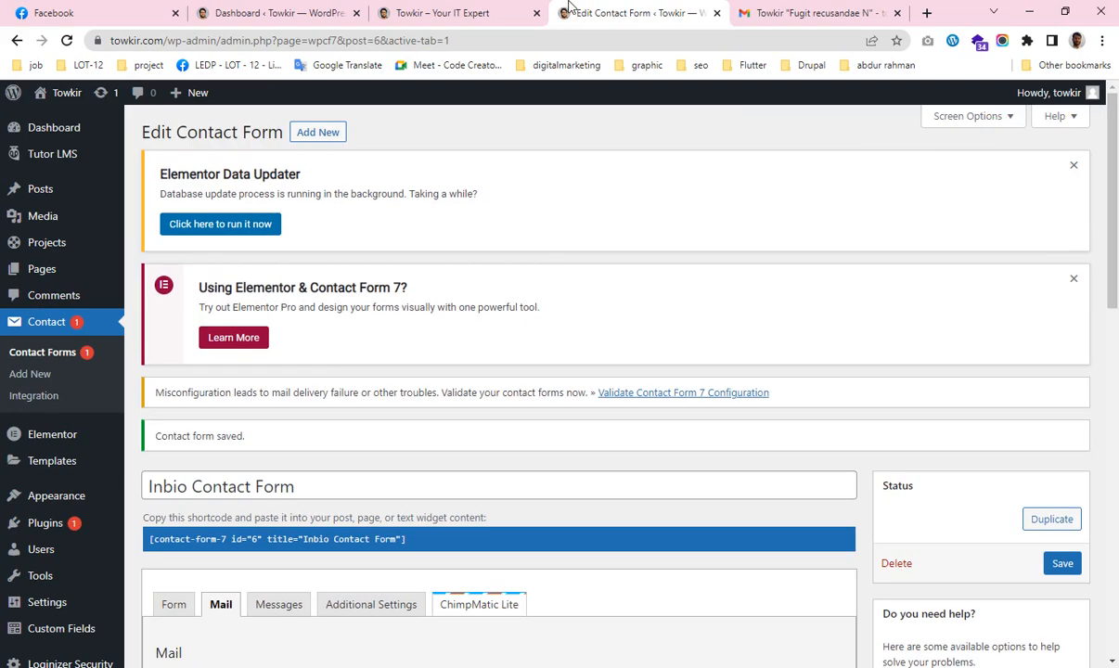
Open the newest 'Consequuntur assumen' email in Gmail and select its Name line showing raw <b> tags.
click(803, 13)
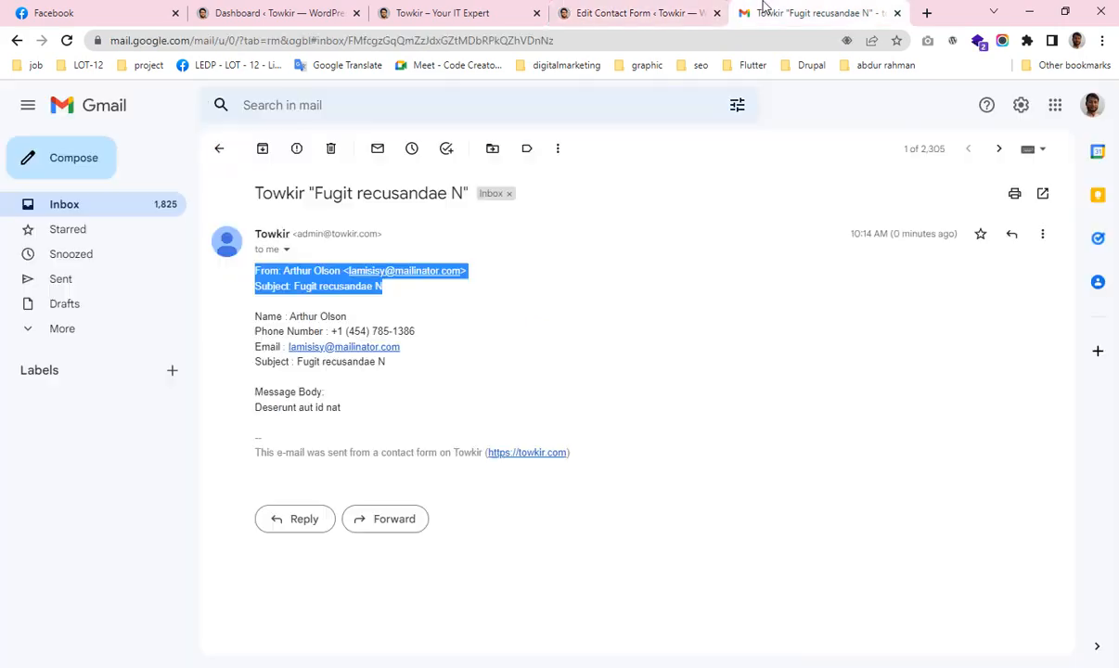
click(118, 204)
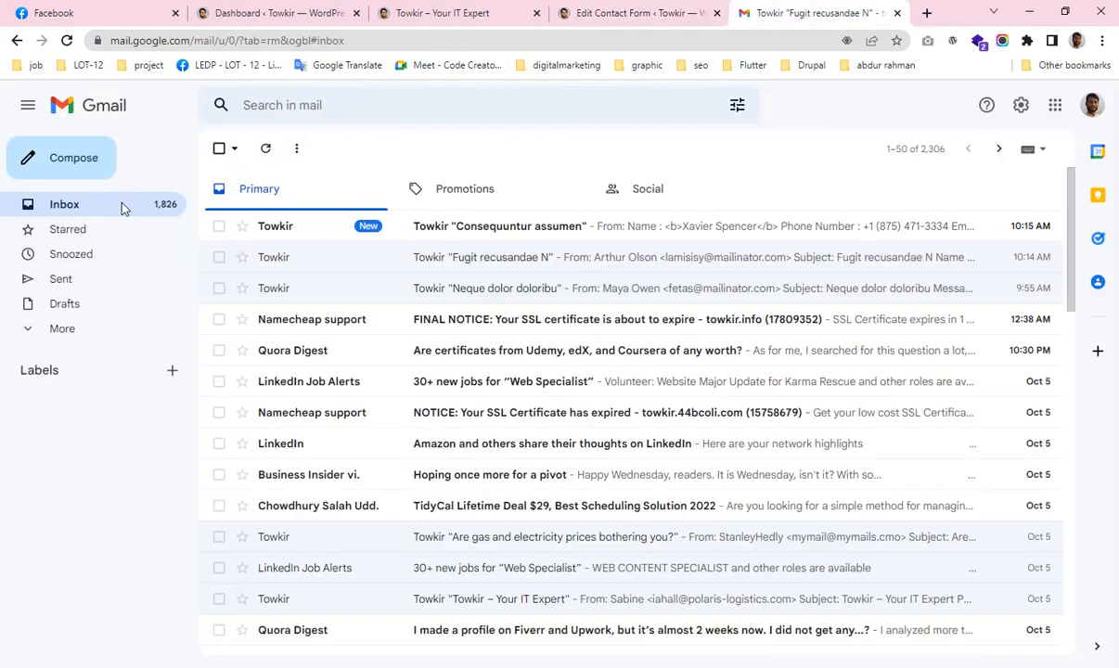
click(502, 230)
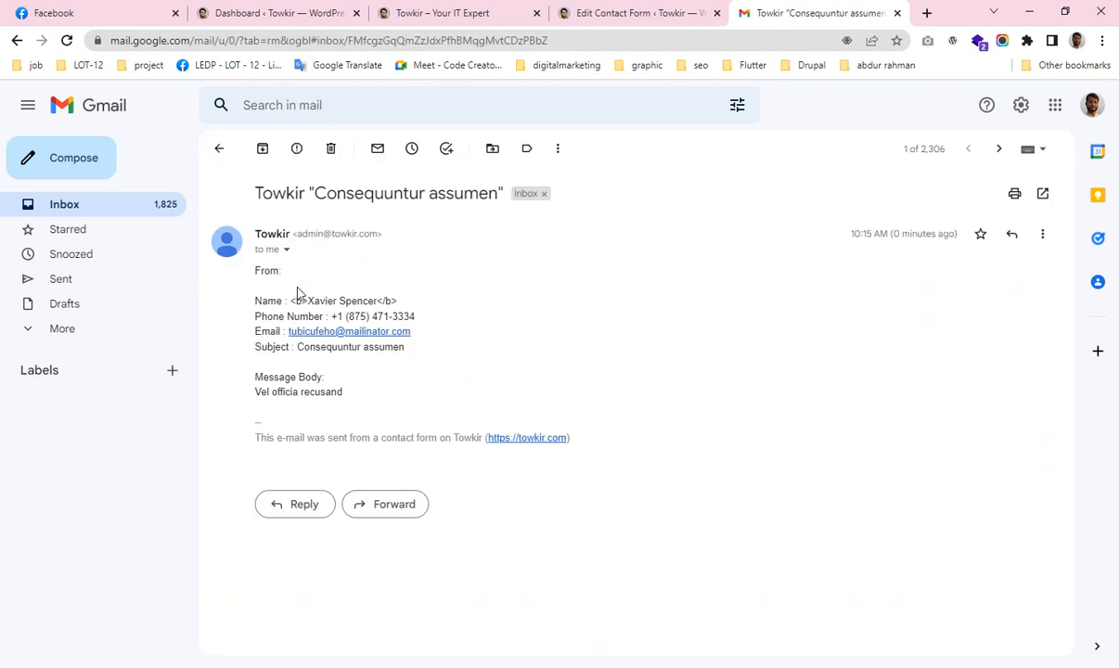
drag(294, 301, 423, 302)
Return to the Edit Contact Form page in the admin window.
key(alt+Tab)
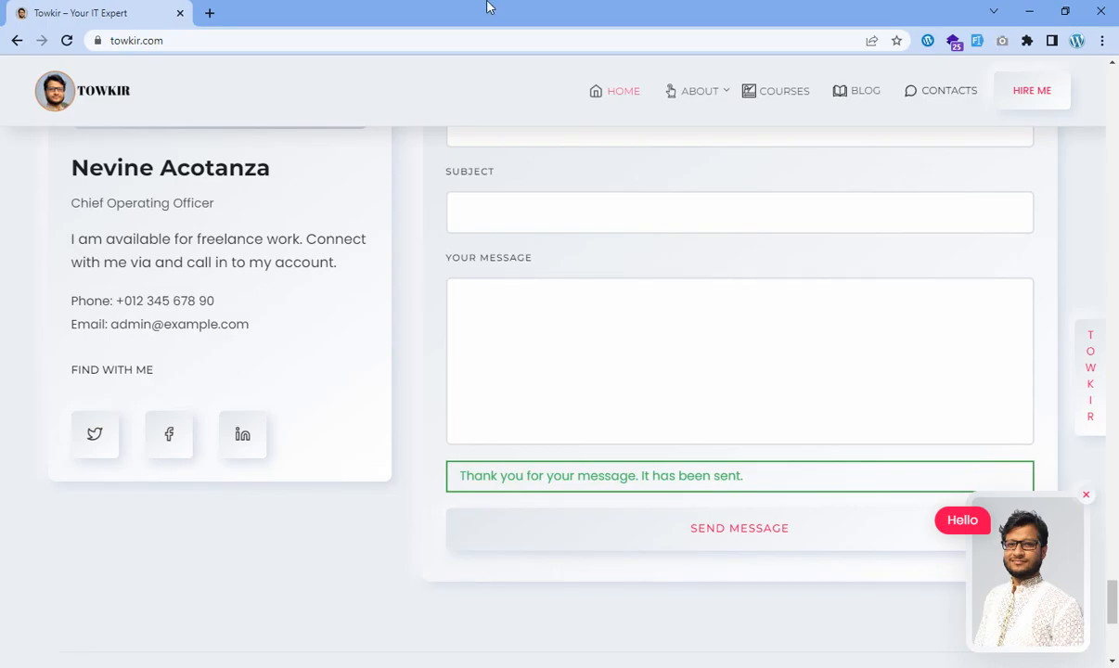
key(alt+Tab)
click(642, 14)
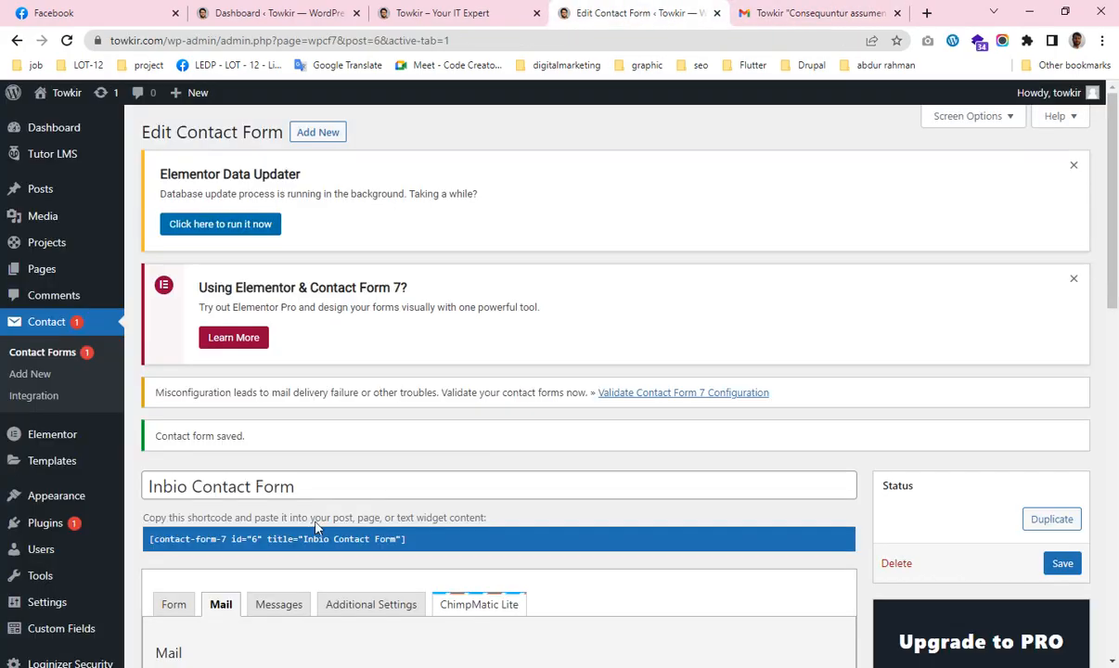
Delete the <b> and </b> tags around [your-name] on the Name line.
scroll(316, 527, down, 9)
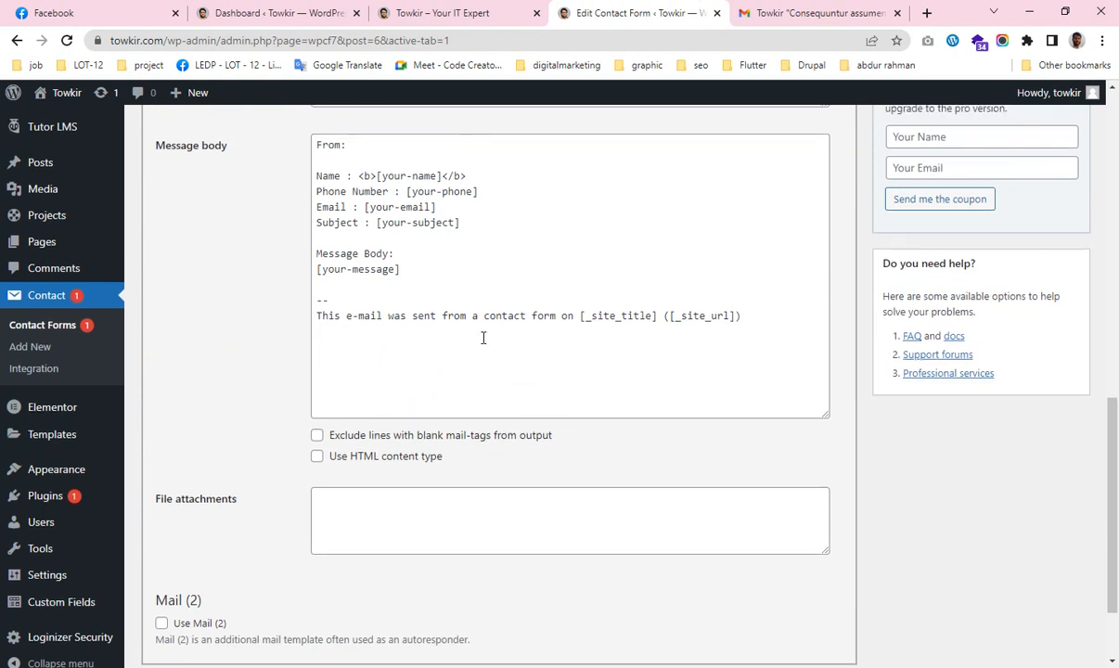
scroll(482, 338, up, 1)
click(377, 236)
key(BackSpace)
key(BackSpace)
key(BackSpace)
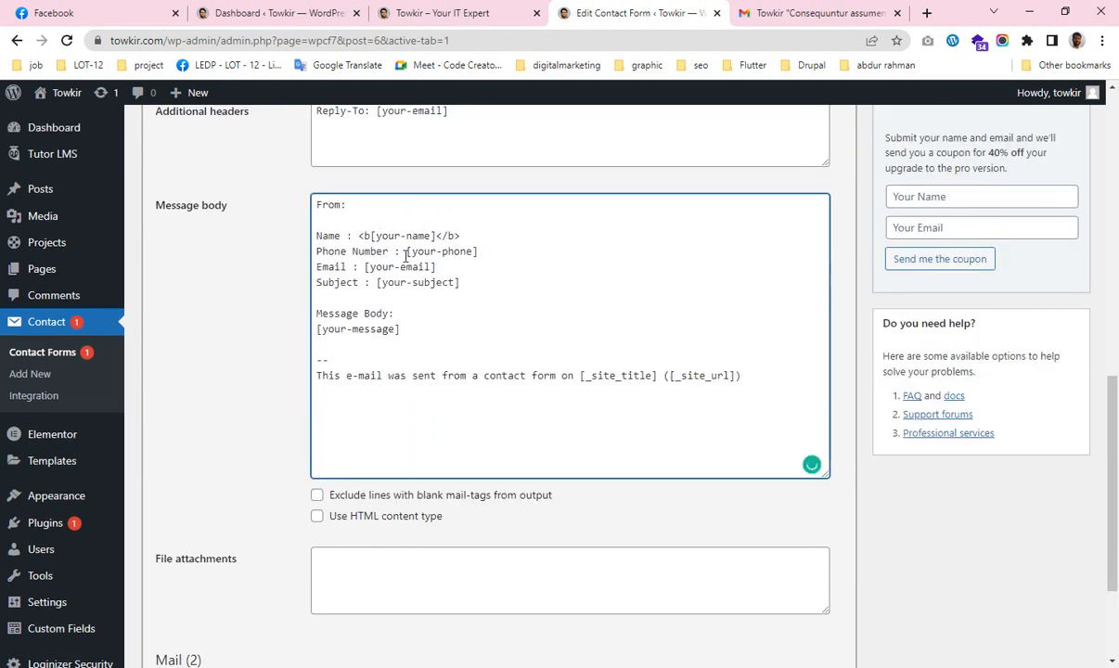
click(455, 235)
key(BackSpace)
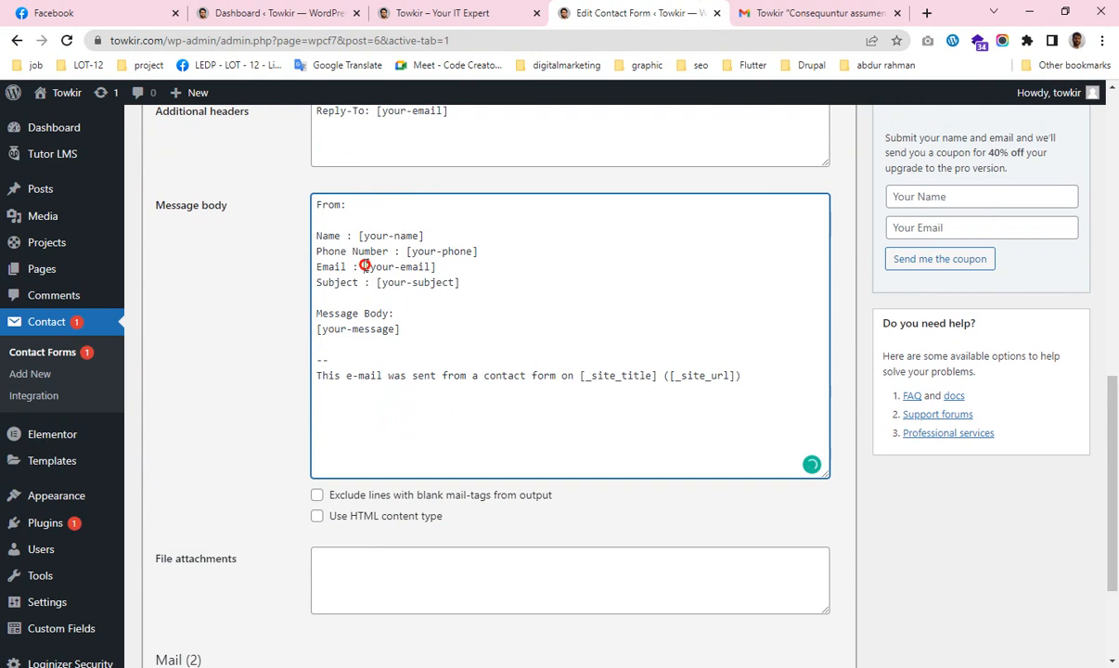
Make the From line read <[your-email]> by copying the email tag into it.
drag(362, 267, 460, 265)
key(ctrl+c)
click(381, 203)
text(<>)
key(ctrl+v)
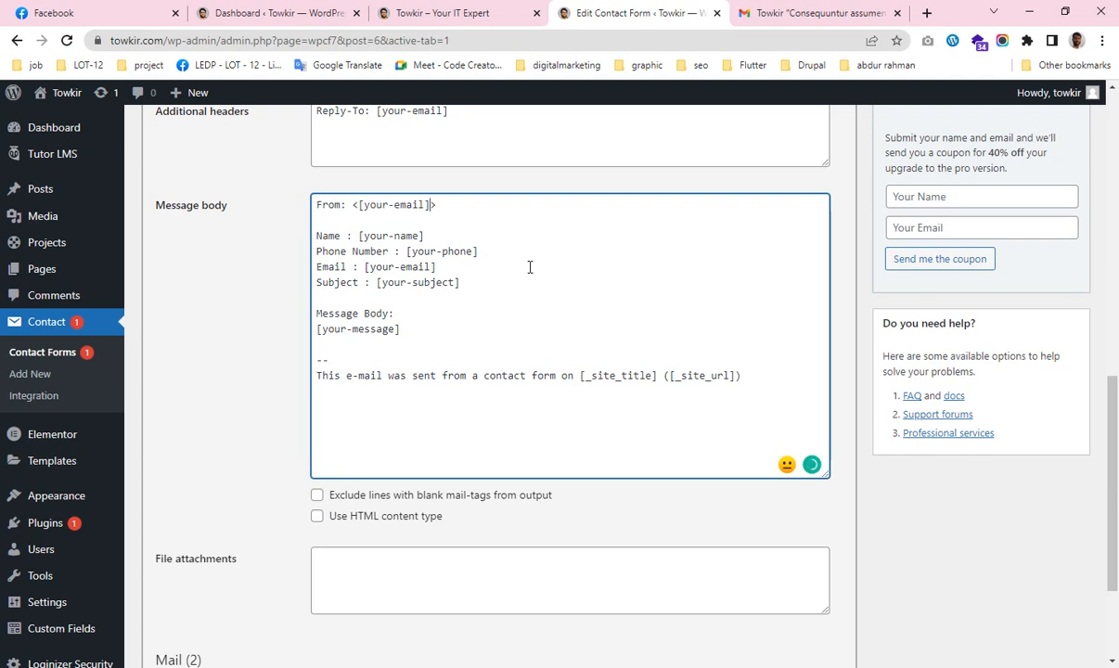
Save the contact form with the updated mail body.
click(319, 235)
drag(319, 235, 492, 307)
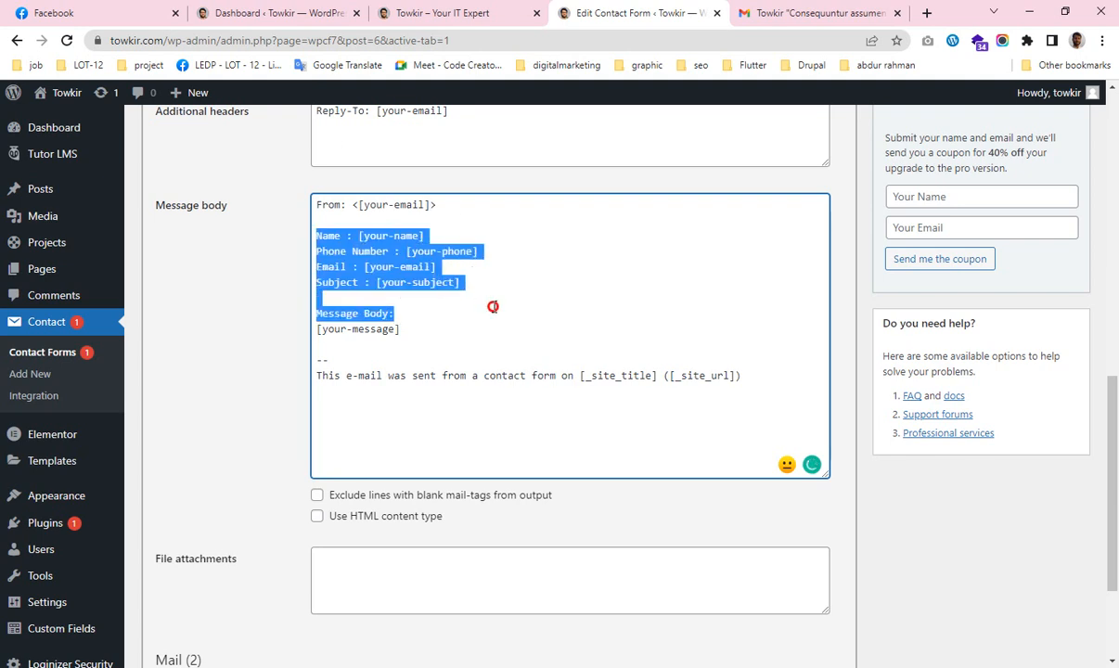
click(408, 327)
scroll(561, 380, down, 2)
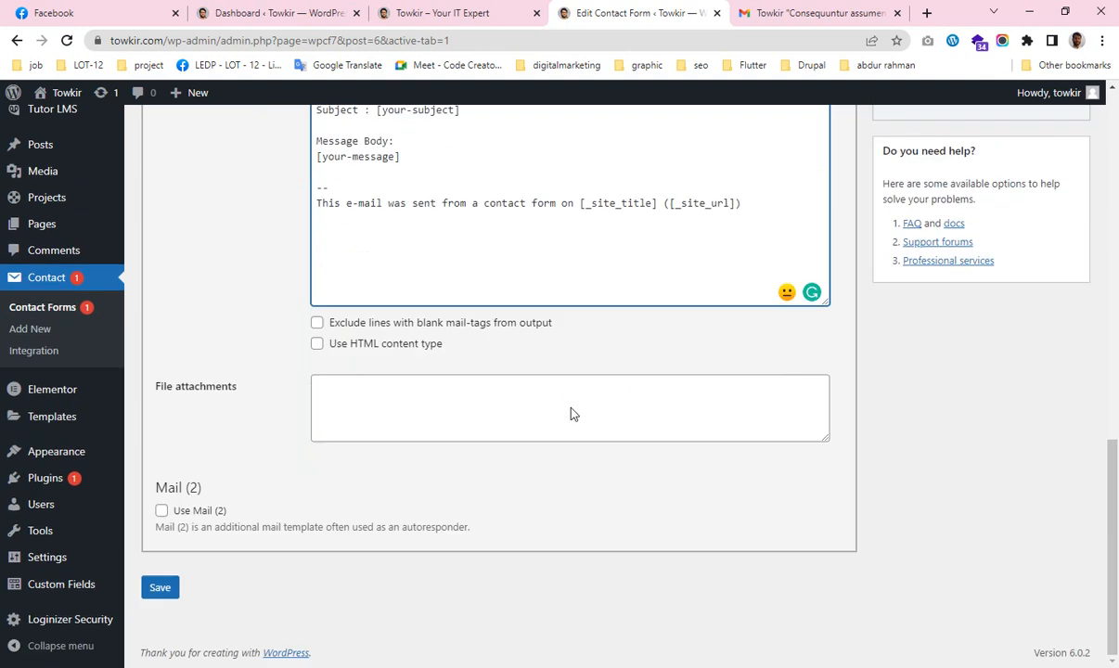
click(163, 588)
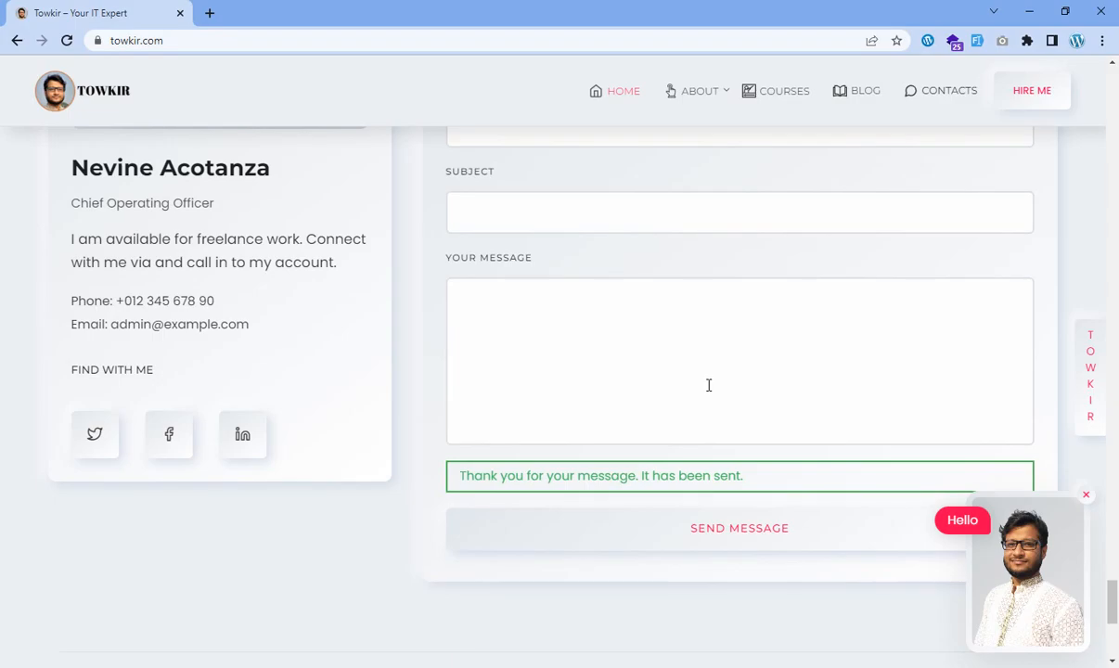
scroll(719, 381, up, 3)
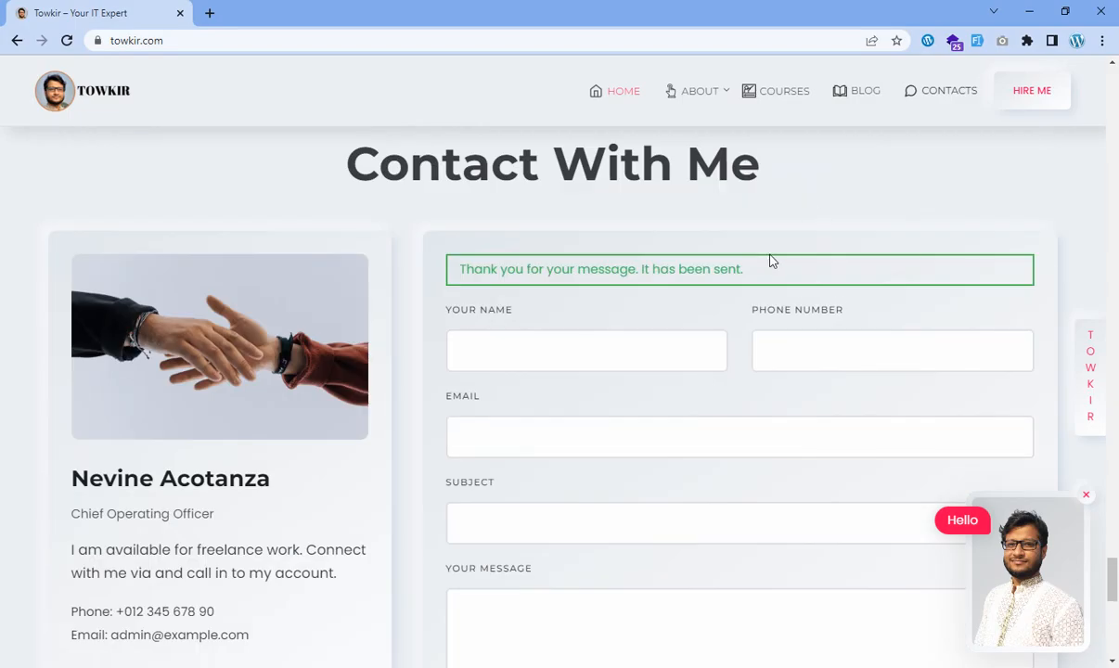
Reload the contact page and start entering the sender's name.
click(67, 39)
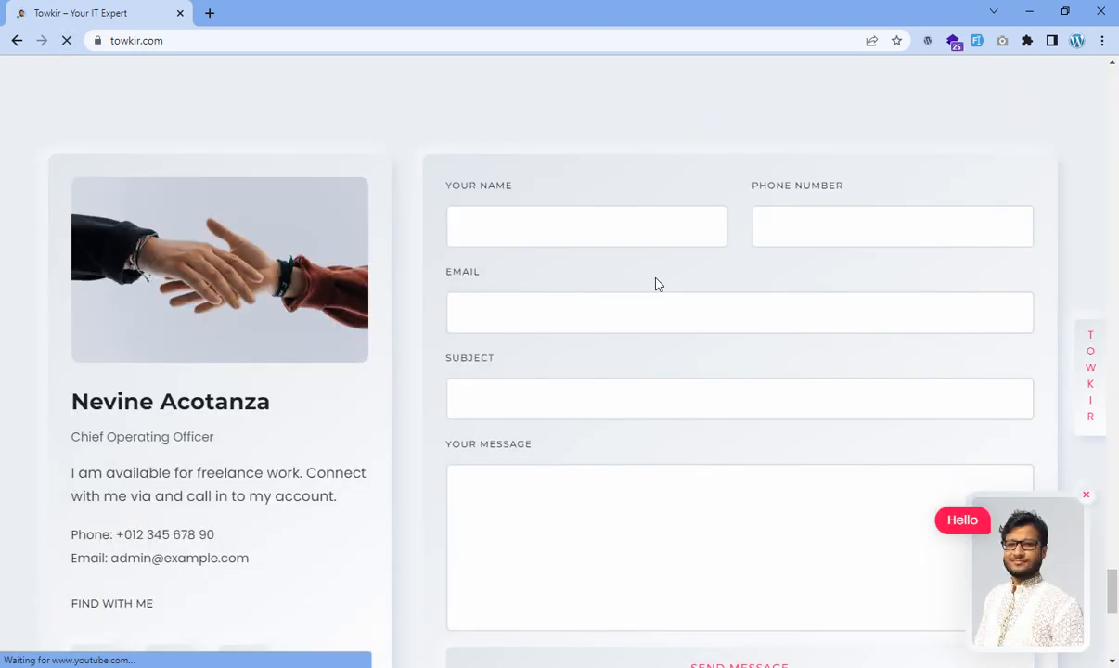
click(534, 233)
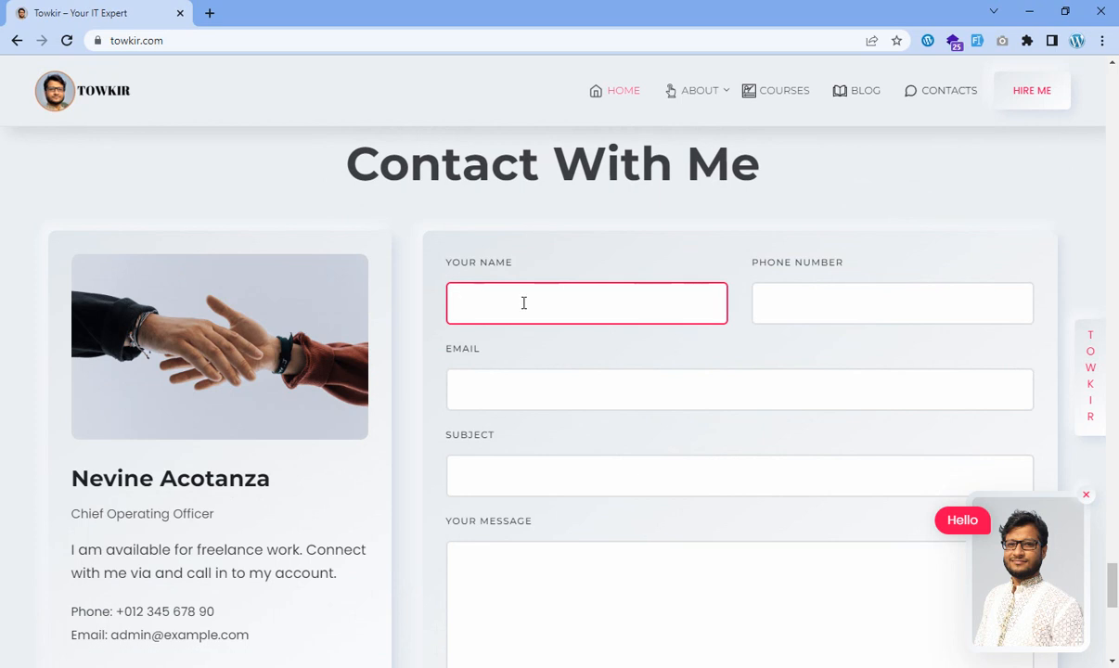
text(AbuSa)
key(BackSpace)
key(BackSpace)
click(815, 310)
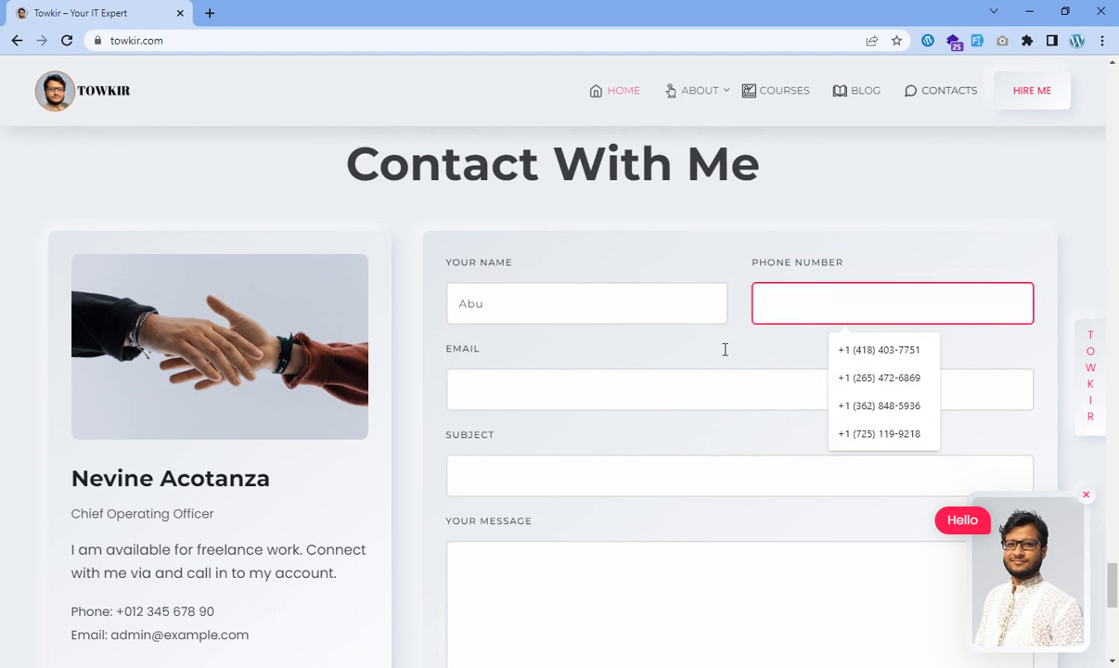
Replace the text in Your Name with the sender's name after briefly opening a new tab.
click(209, 13)
click(193, 40)
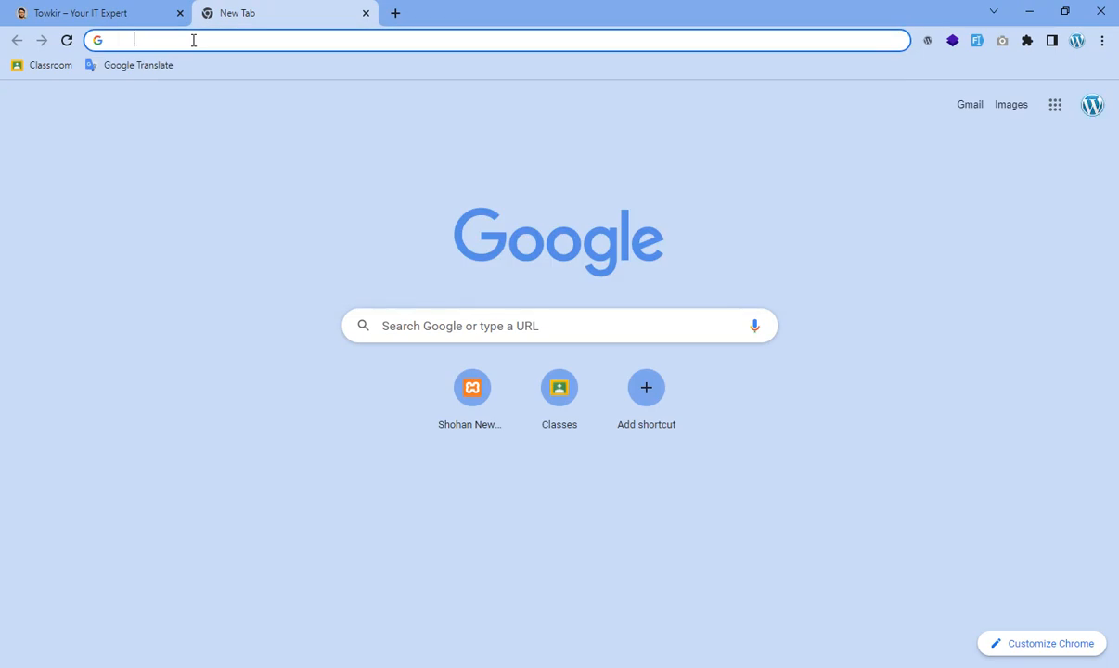
click(149, 16)
click(520, 306)
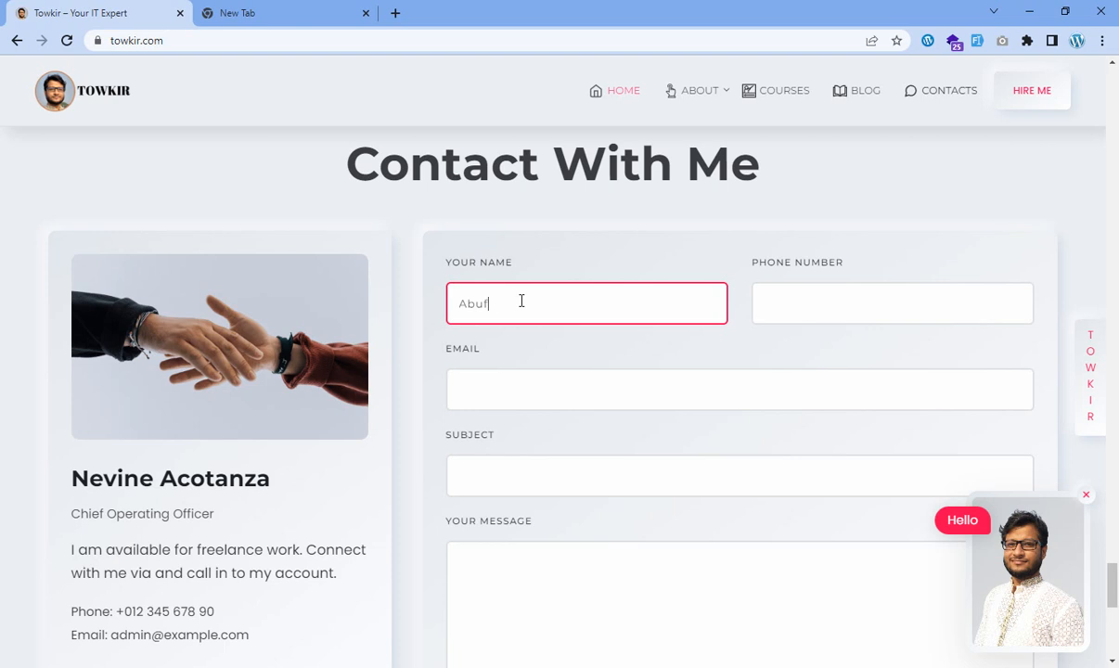
click(511, 387)
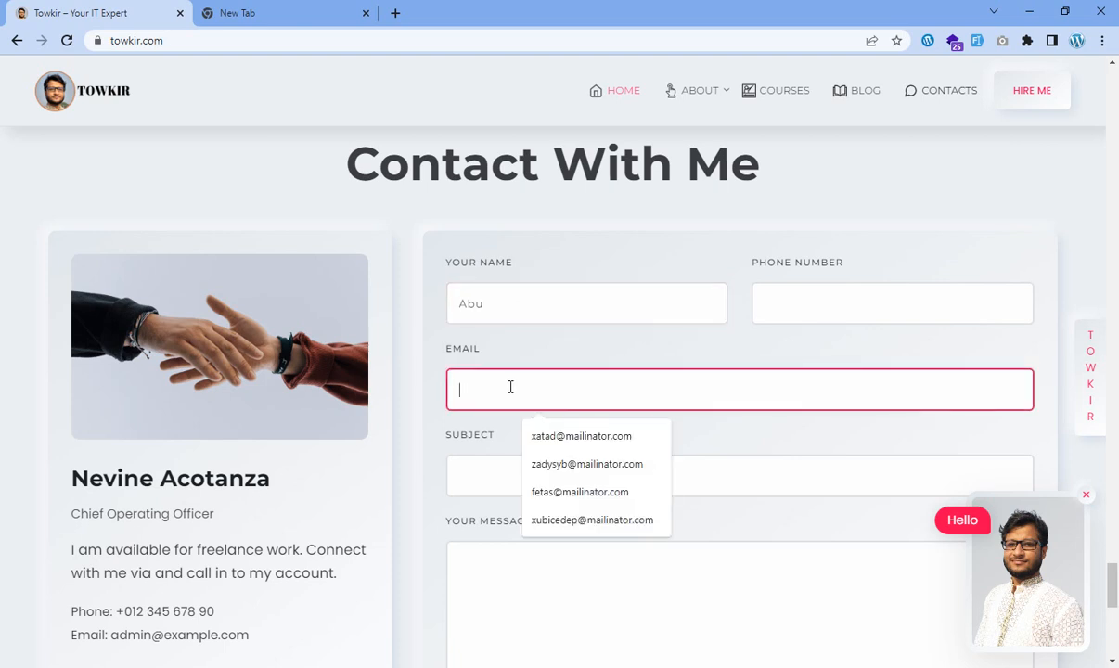
click(485, 474)
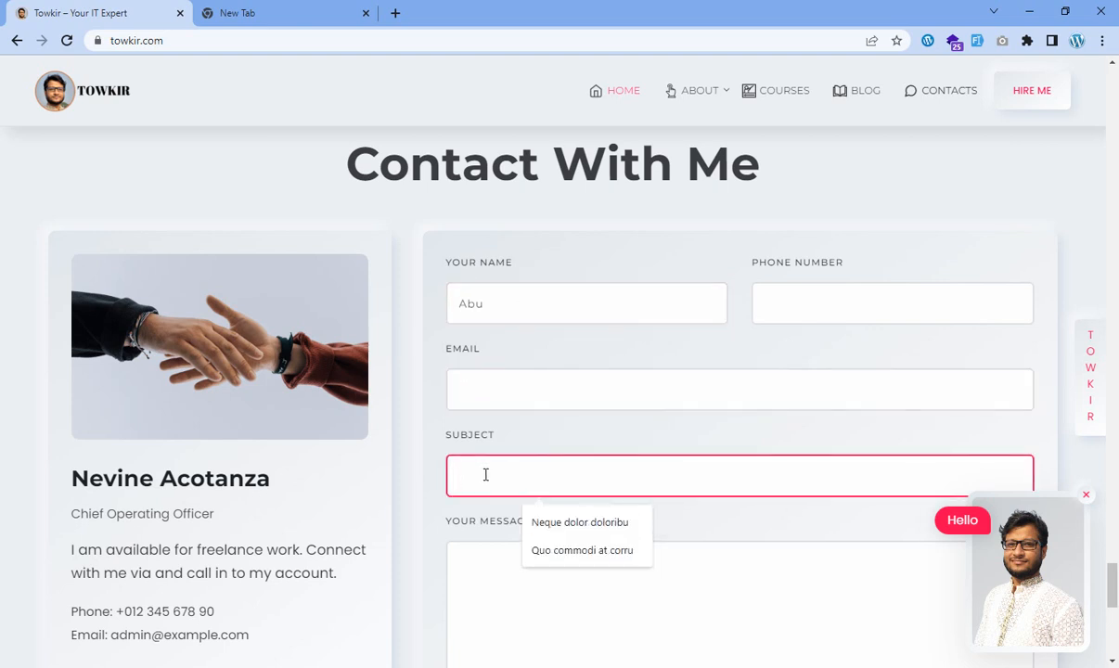
click(518, 302)
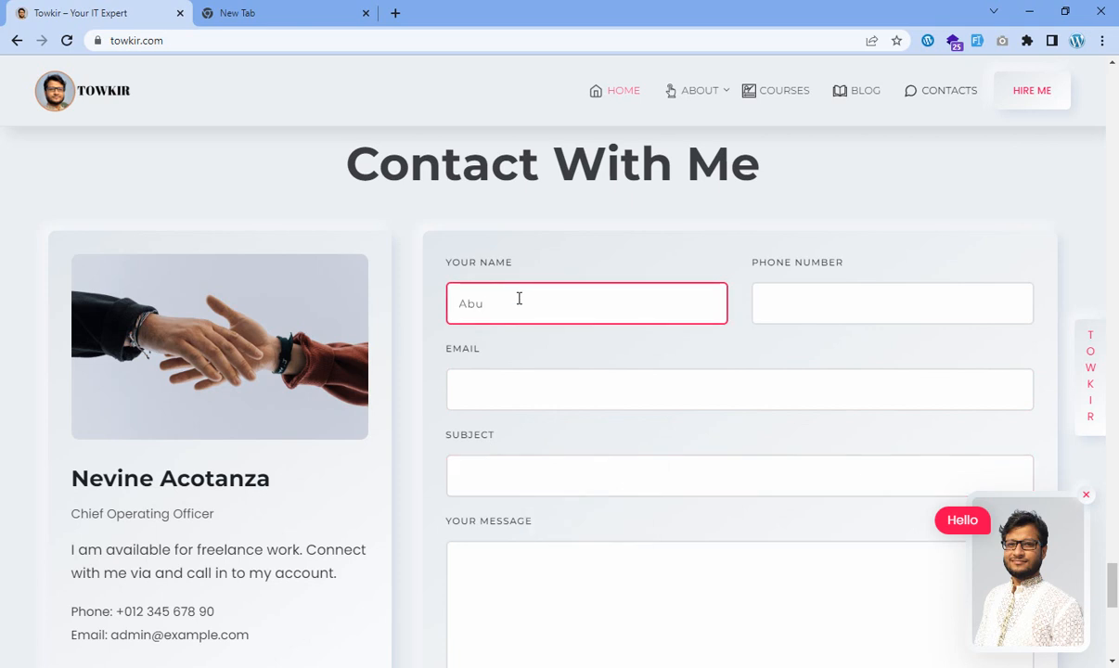
double_click(518, 298)
text(sayed)
Fill in the phone number and sender's email address, then submit the form.
click(847, 293)
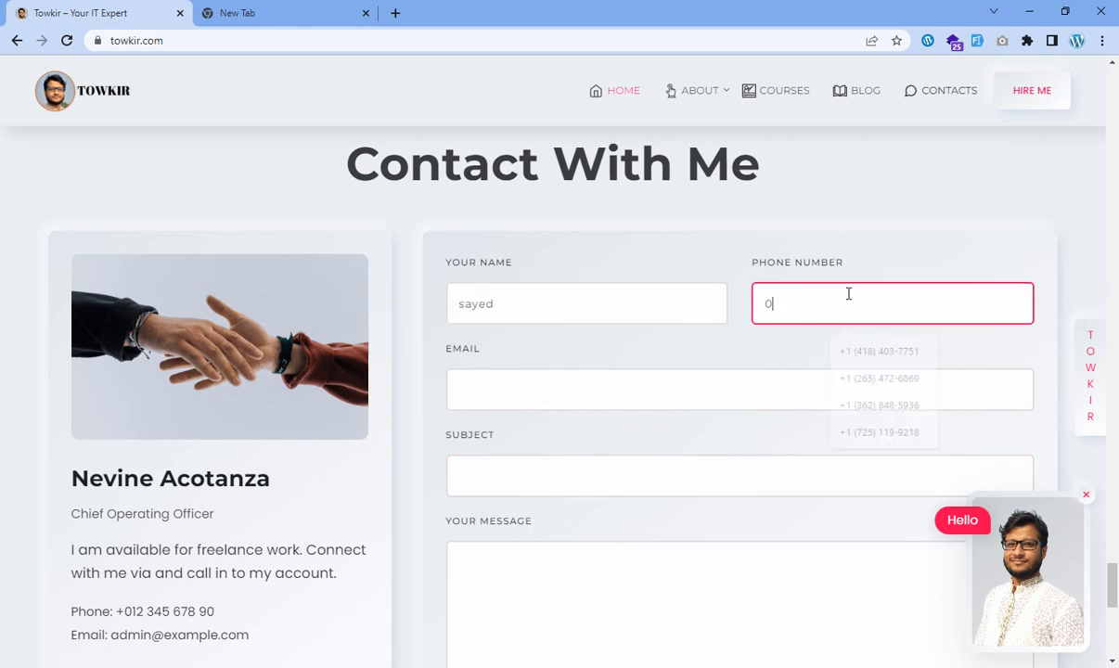
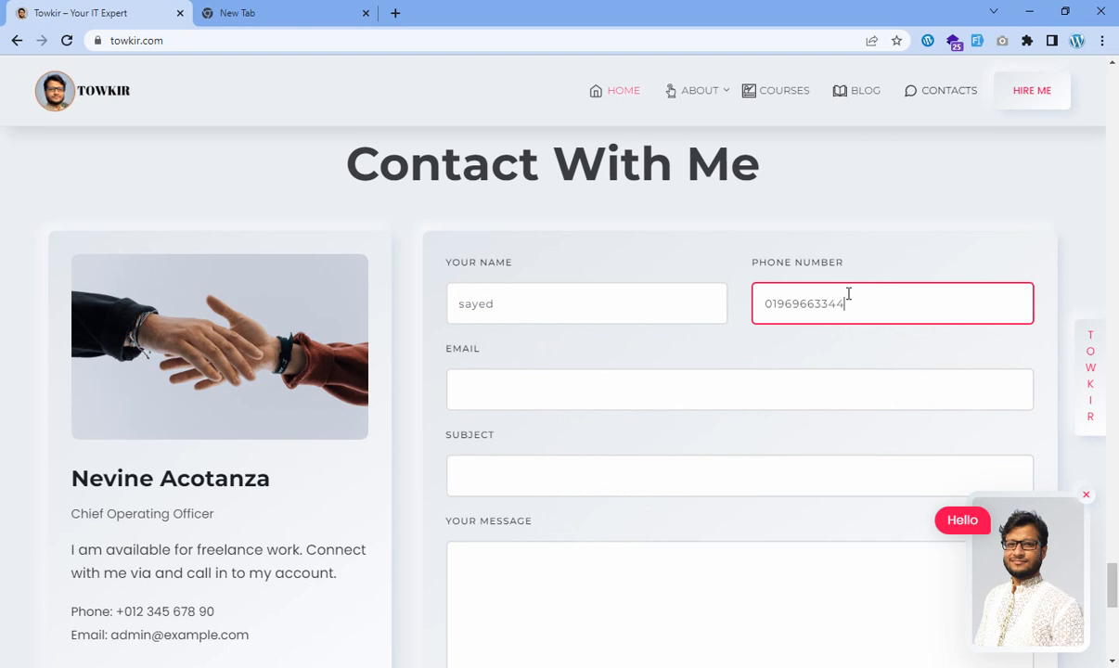
click(652, 388)
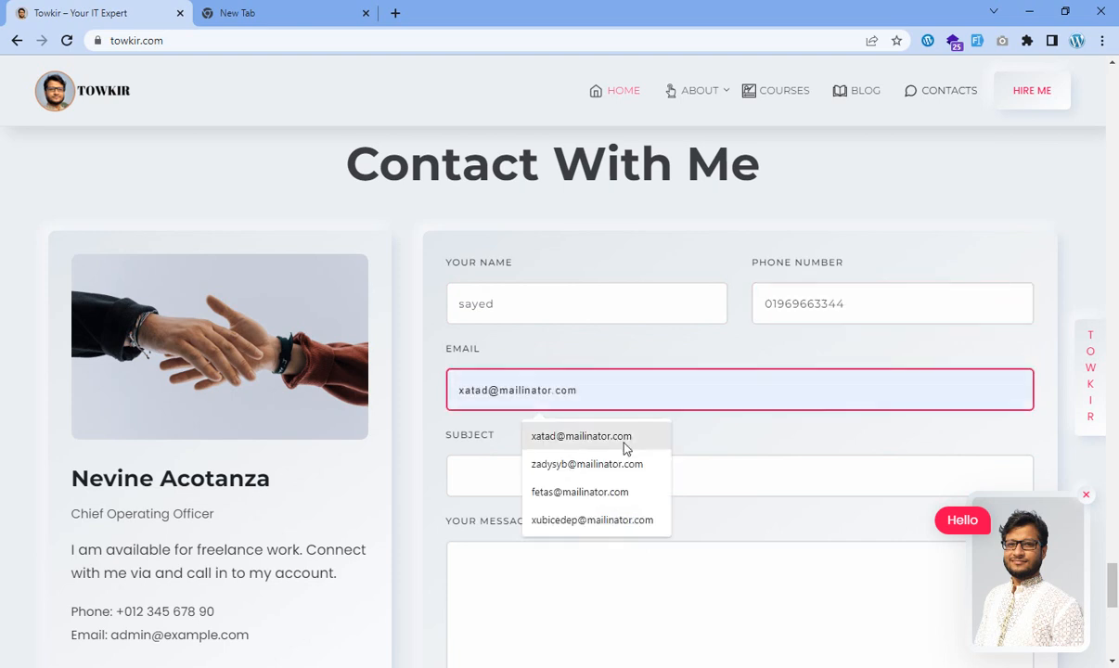
click(624, 444)
double_click(684, 405)
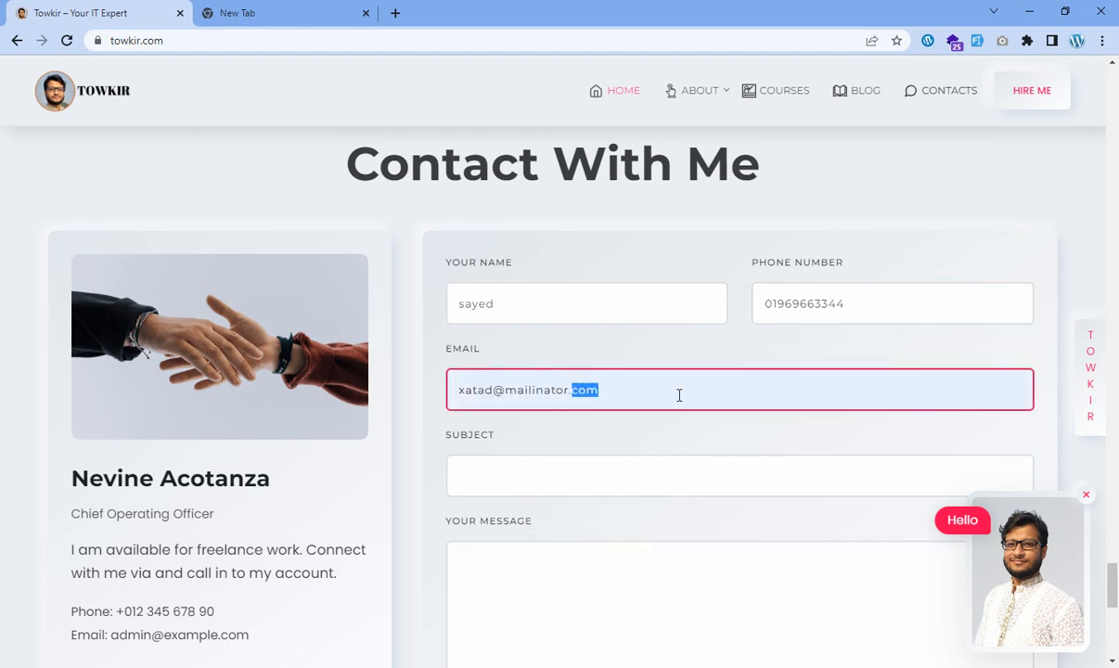
key(ctrl+a)
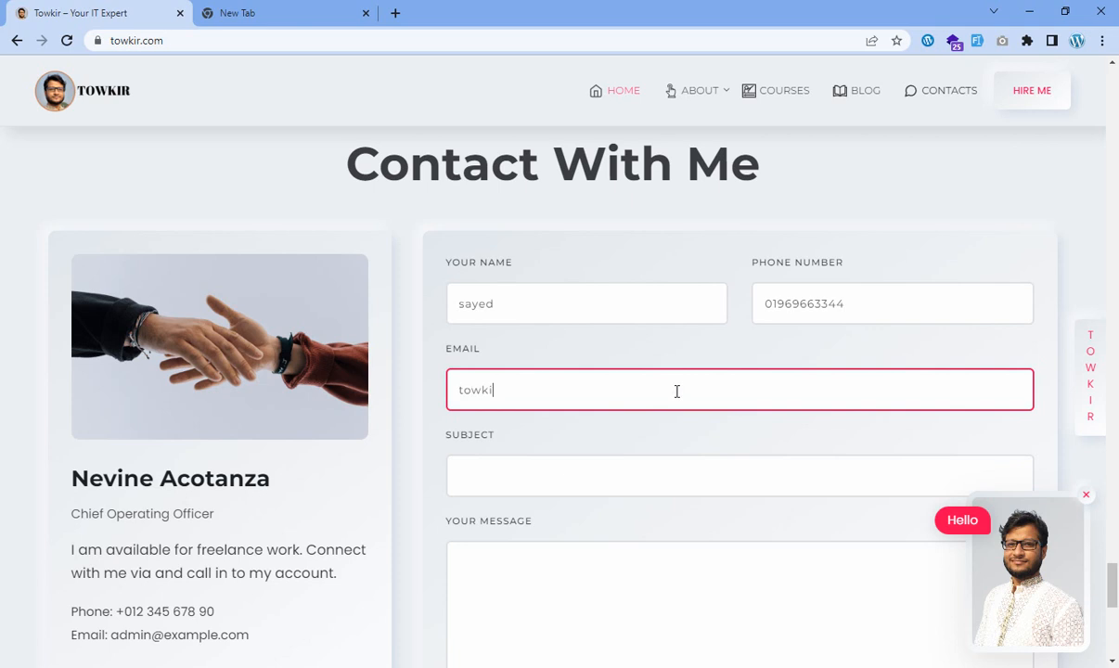
key(Return)
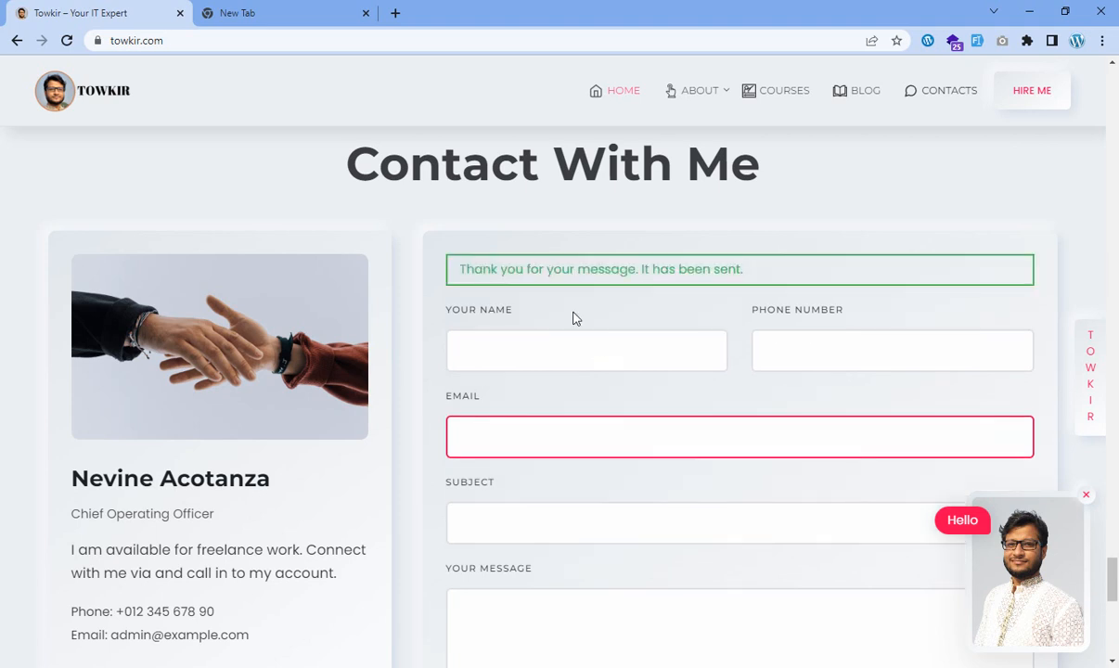
Reload the contact page and enter the sender's name.
click(534, 348)
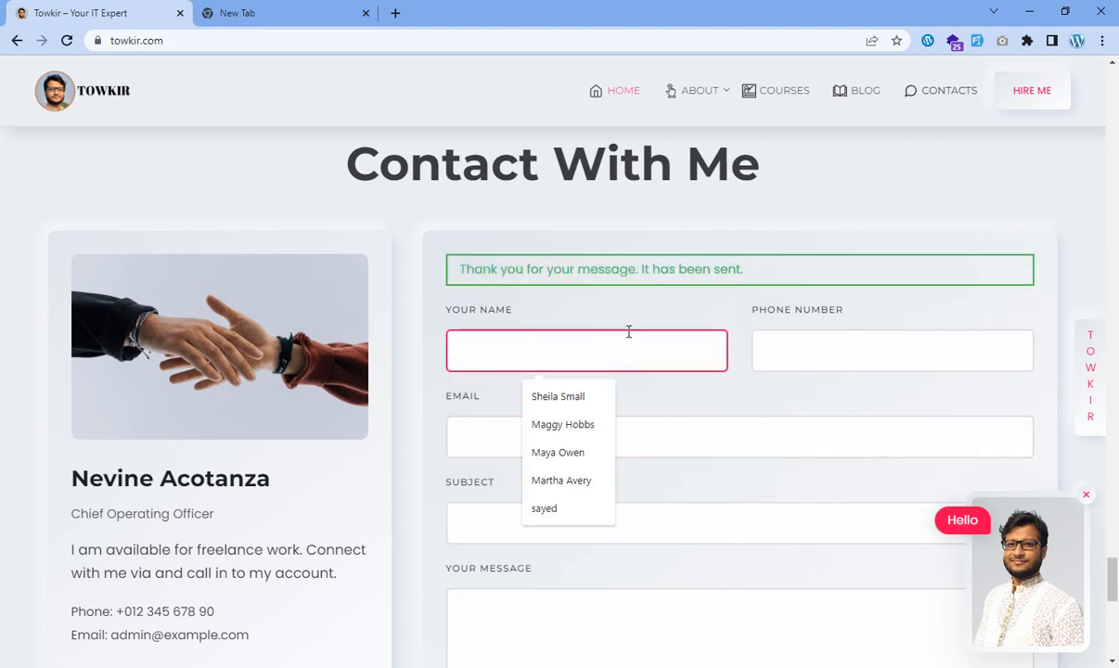
click(66, 40)
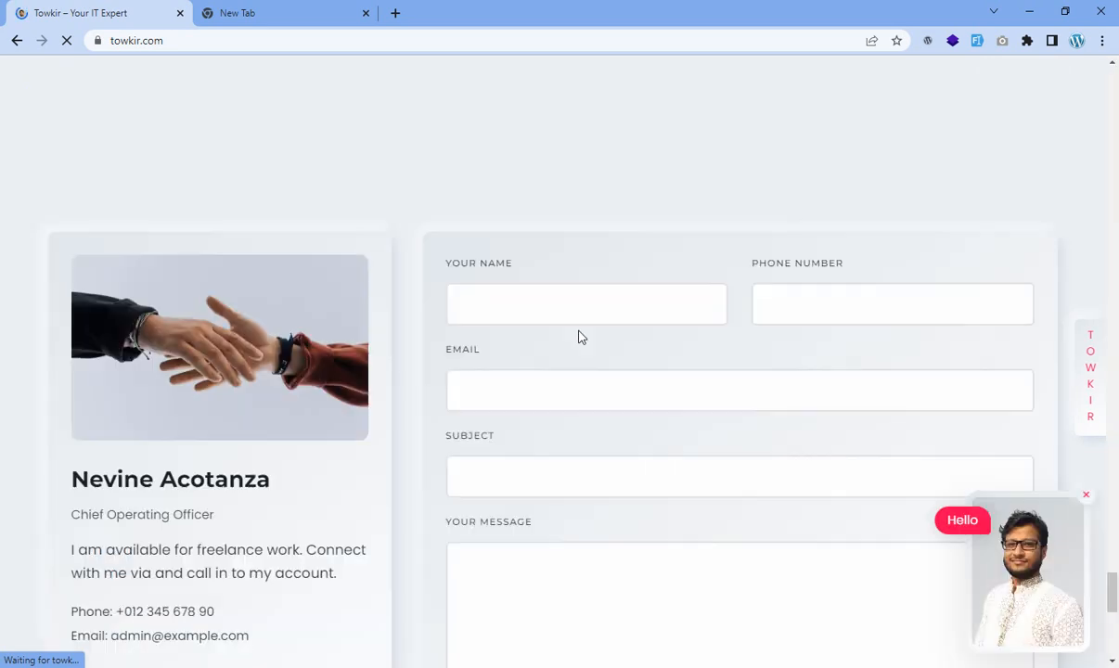
click(535, 299)
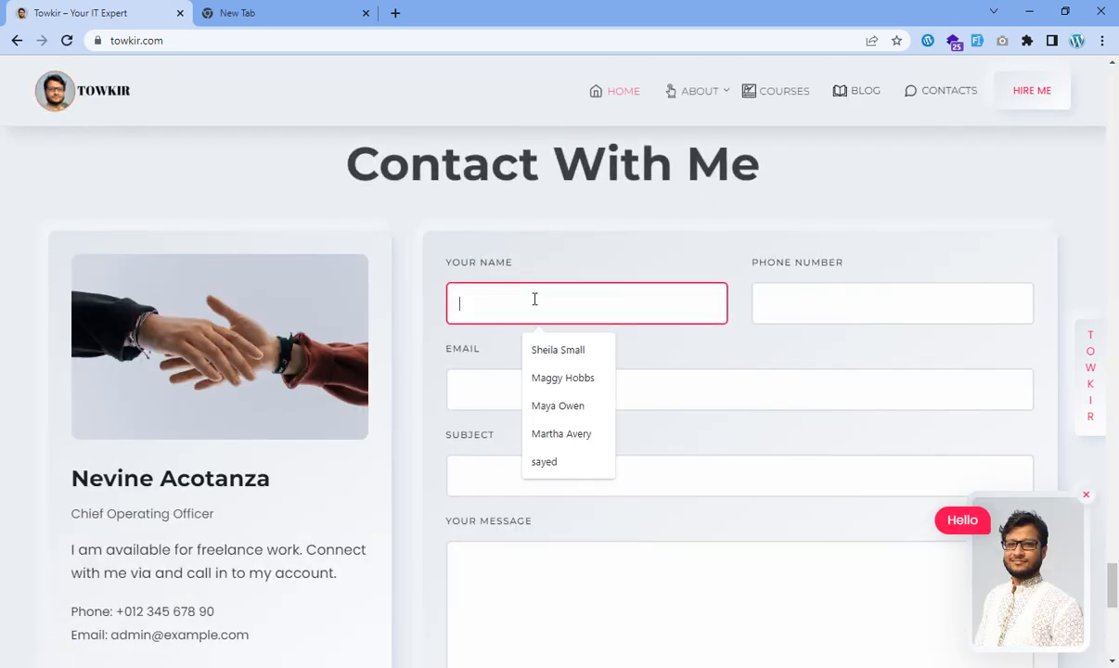
text(to)
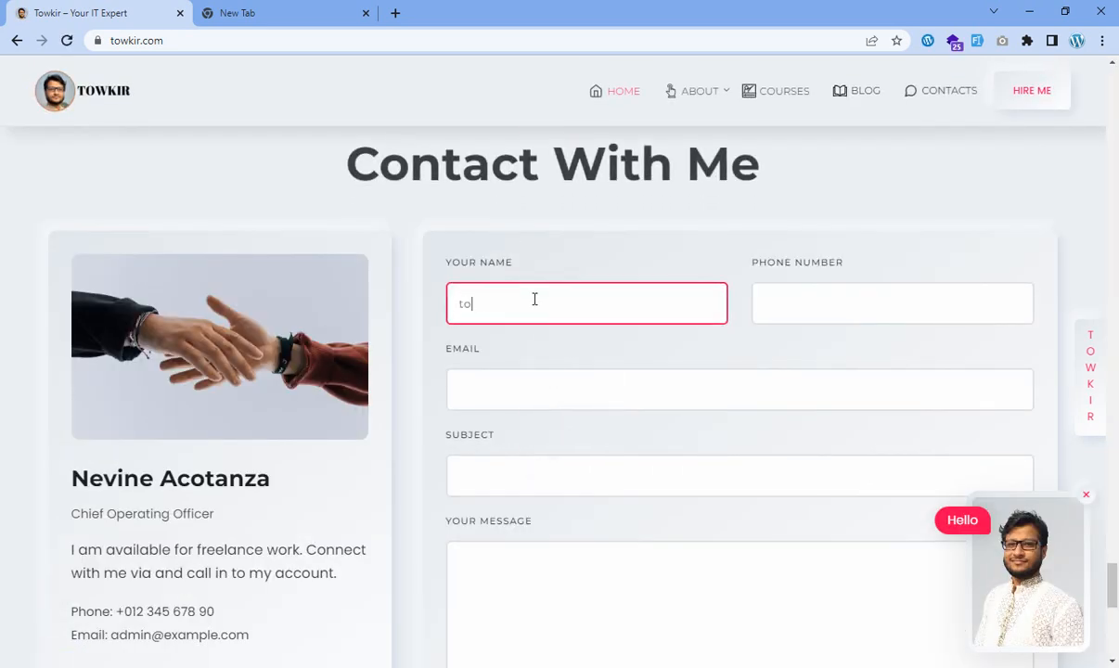
text(wki)
key(BackSpace)
key(BackSpace)
key(BackSpace)
key(BackSpace)
text(a)
text(bu)
key(BackSpace)
key(BackSpace)
key(BackSpace)
text(sayed)
Fill in the phone number and email address from saved suggestions.
key(Tab)
text(019696)
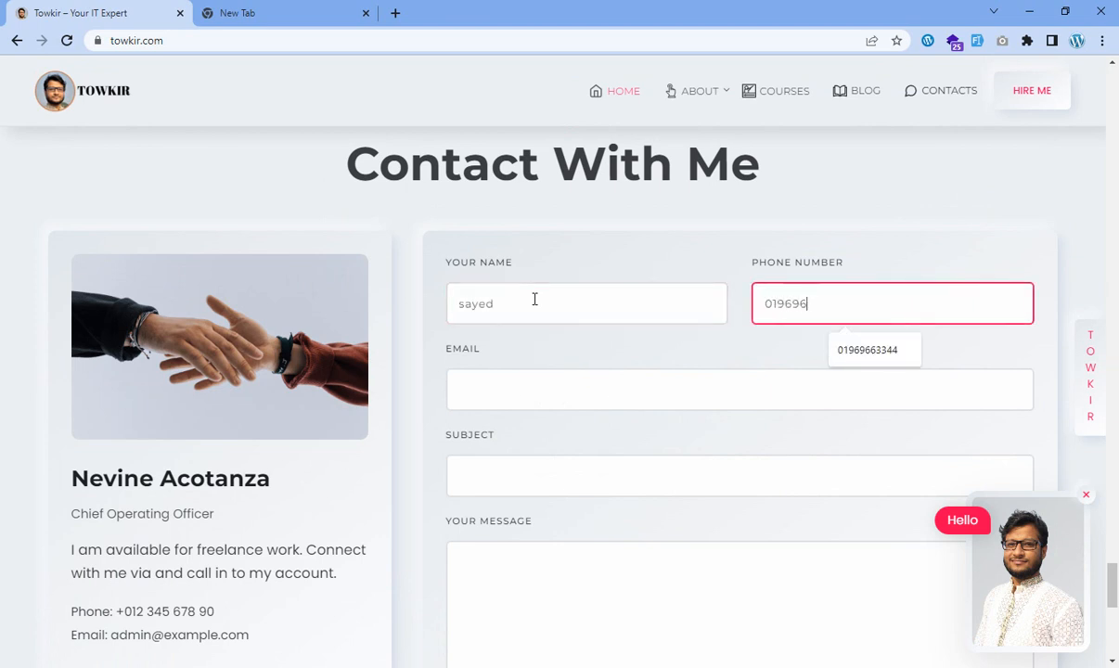
click(868, 351)
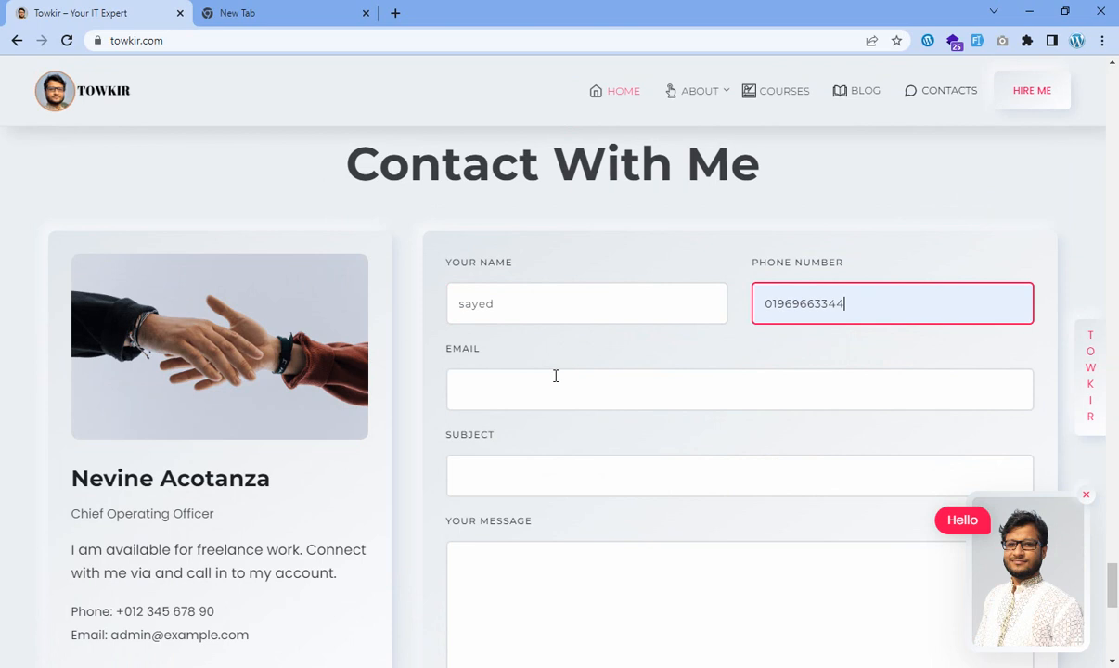
click(527, 387)
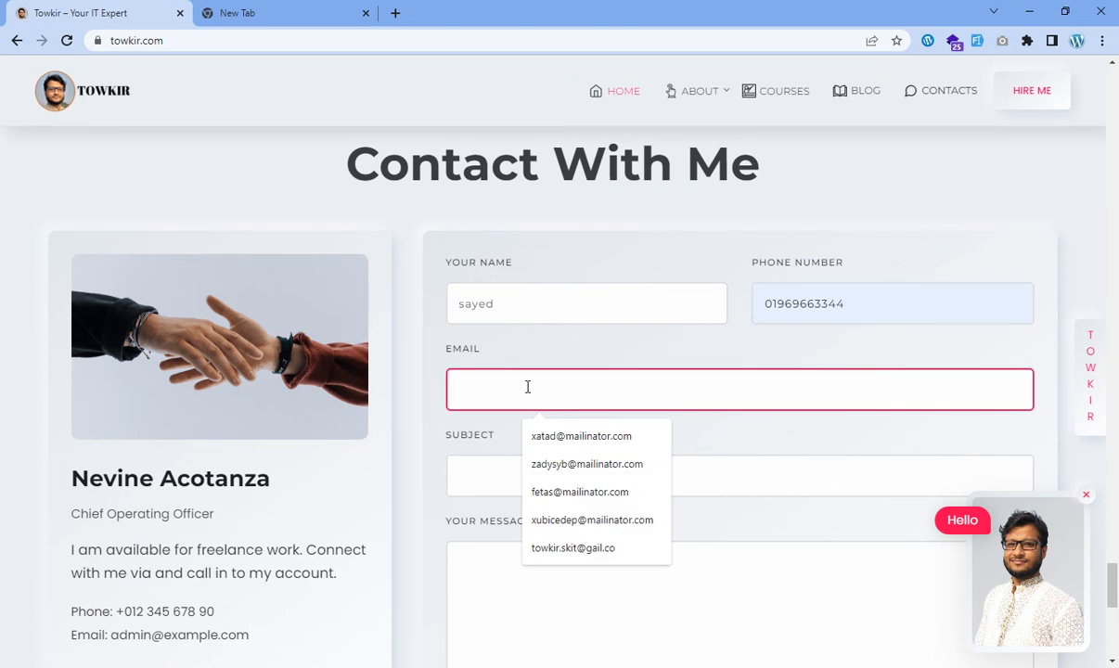
click(568, 547)
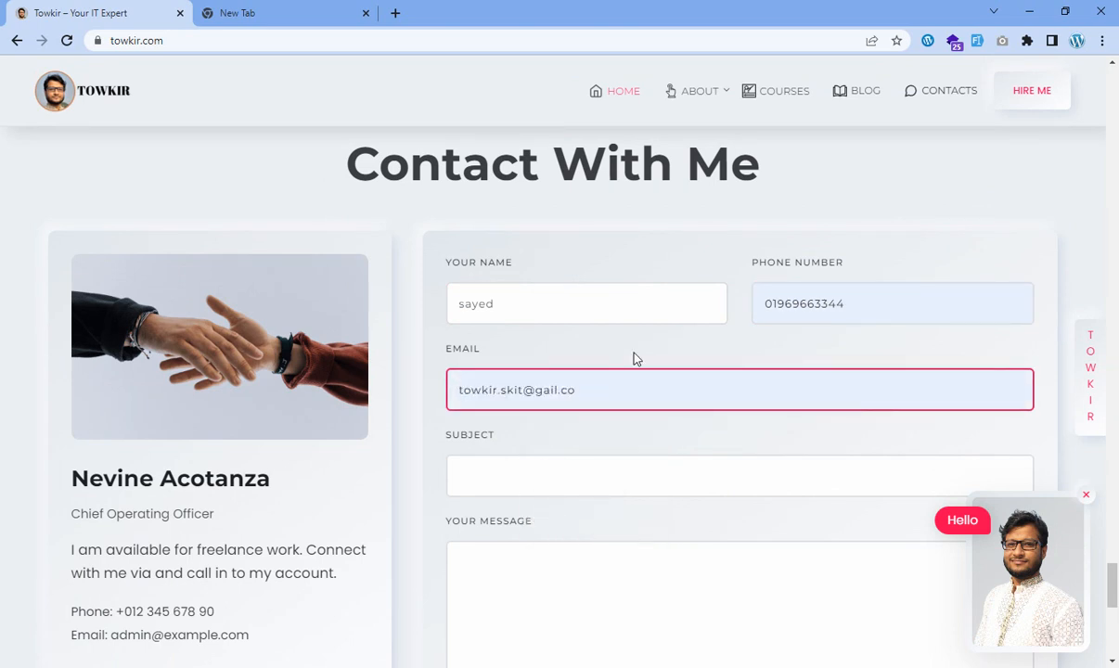
Set the subject to 'test' and the message body to 'testtttttttt'.
click(531, 471)
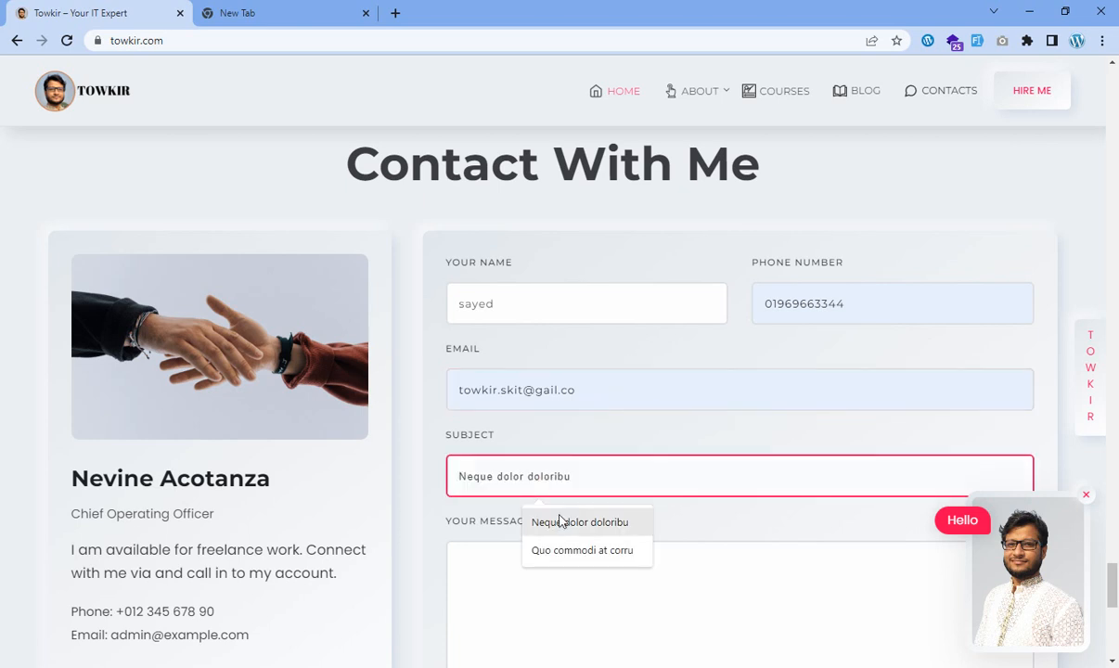
click(561, 523)
triple_click(529, 475)
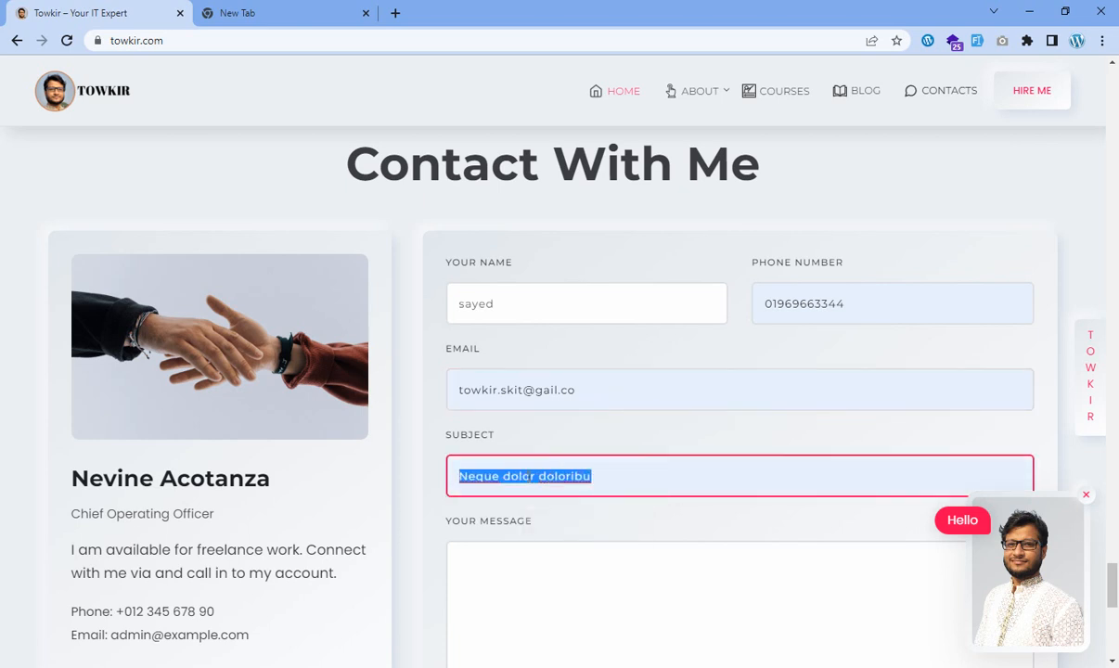
text(test)
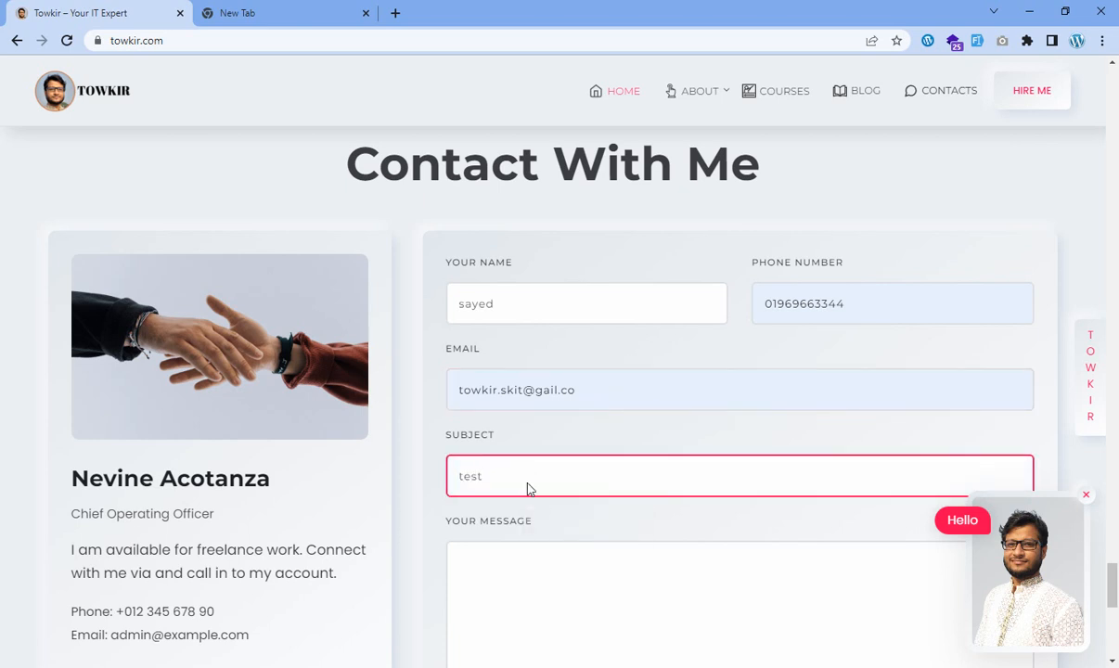
click(542, 569)
text(tes)
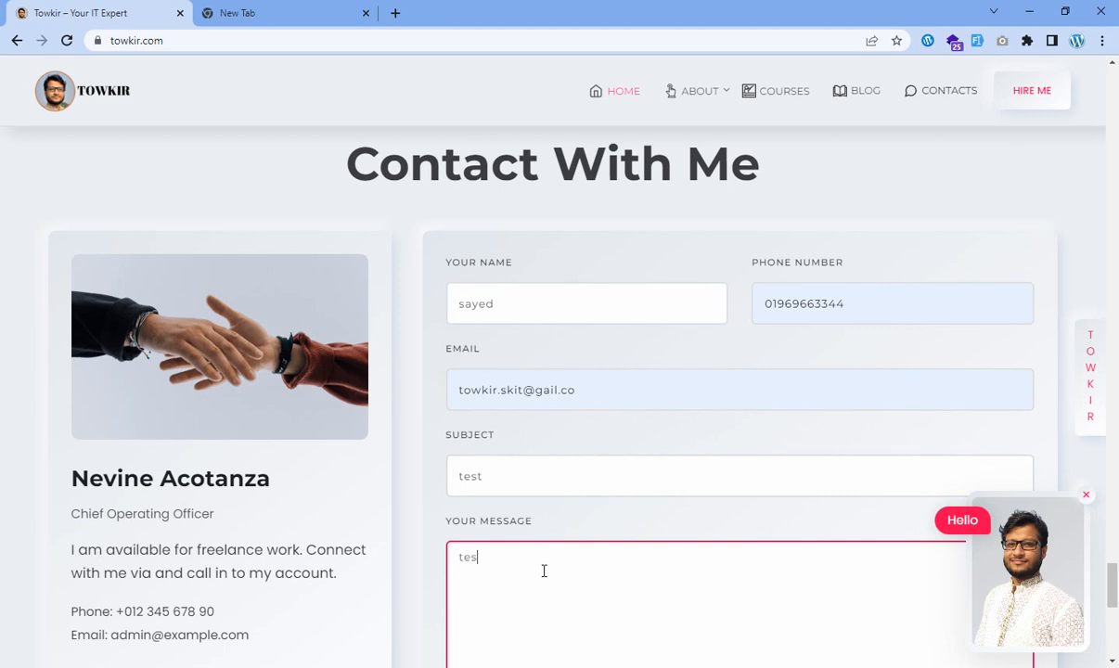
text(ts)
text(g)
key(BackSpace)
key(BackSpace)
text(ttttttt)
Send the contact form message and switch to Gmail.
scroll(544, 570, down, 3)
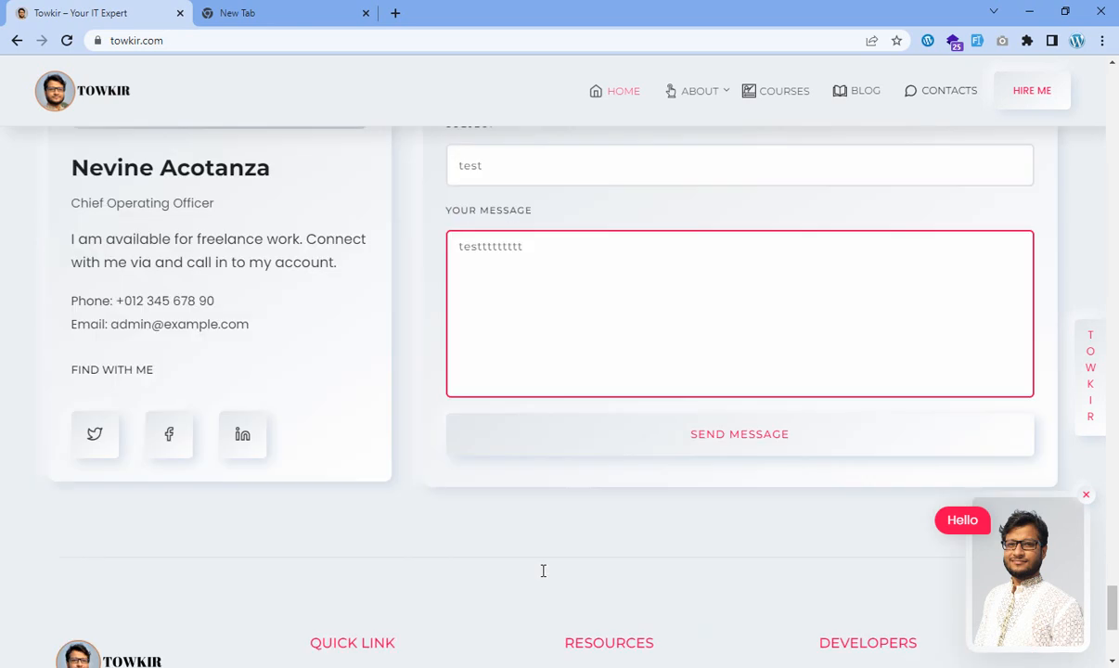
click(650, 444)
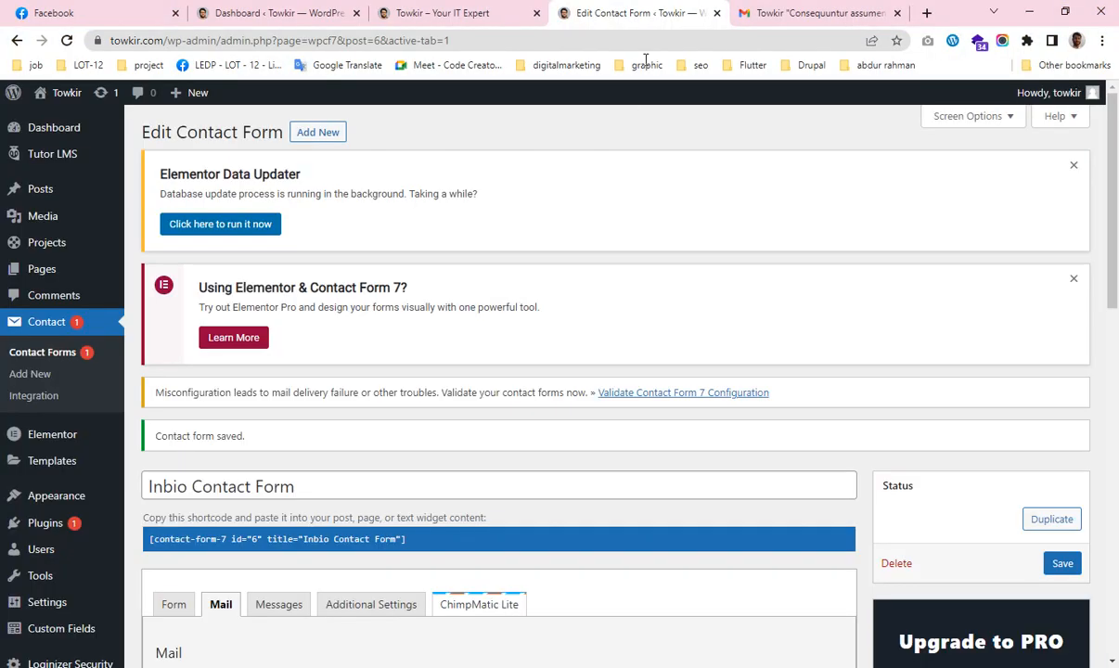
click(765, 7)
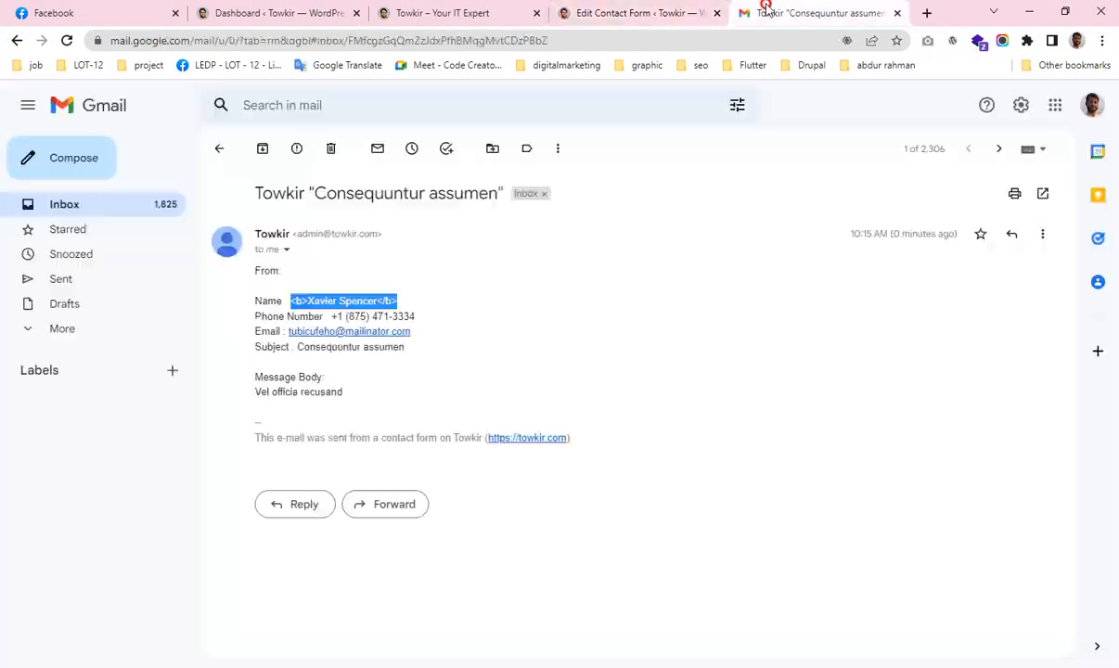
Open the Towkir 'test' email under Promotions and select its 'testtttttttt' message body.
click(130, 202)
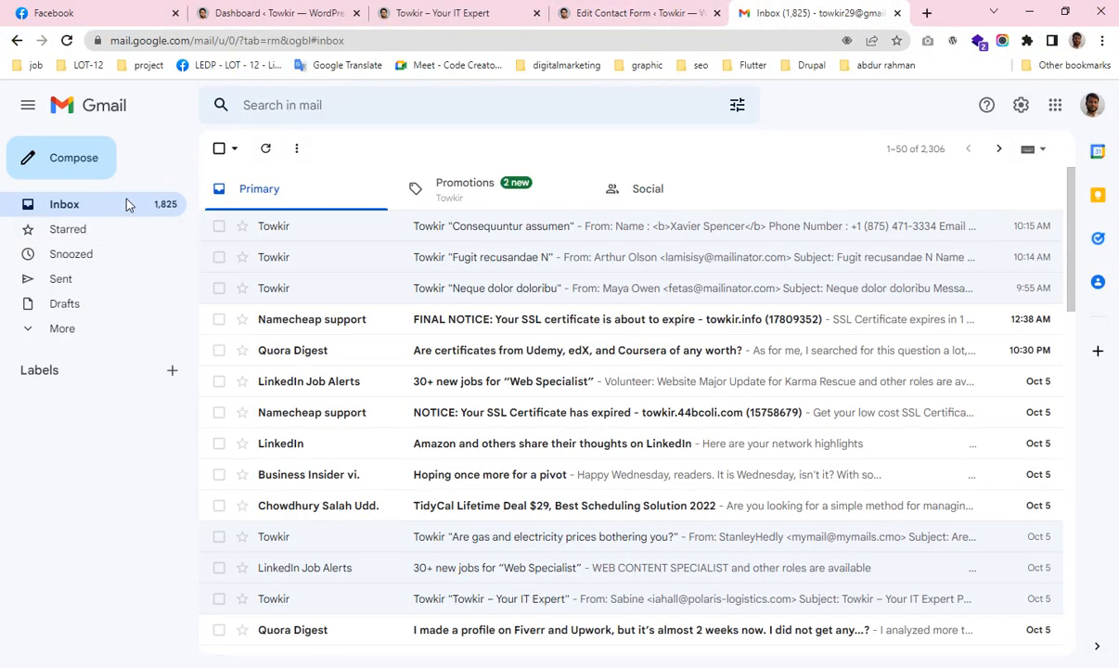
click(481, 189)
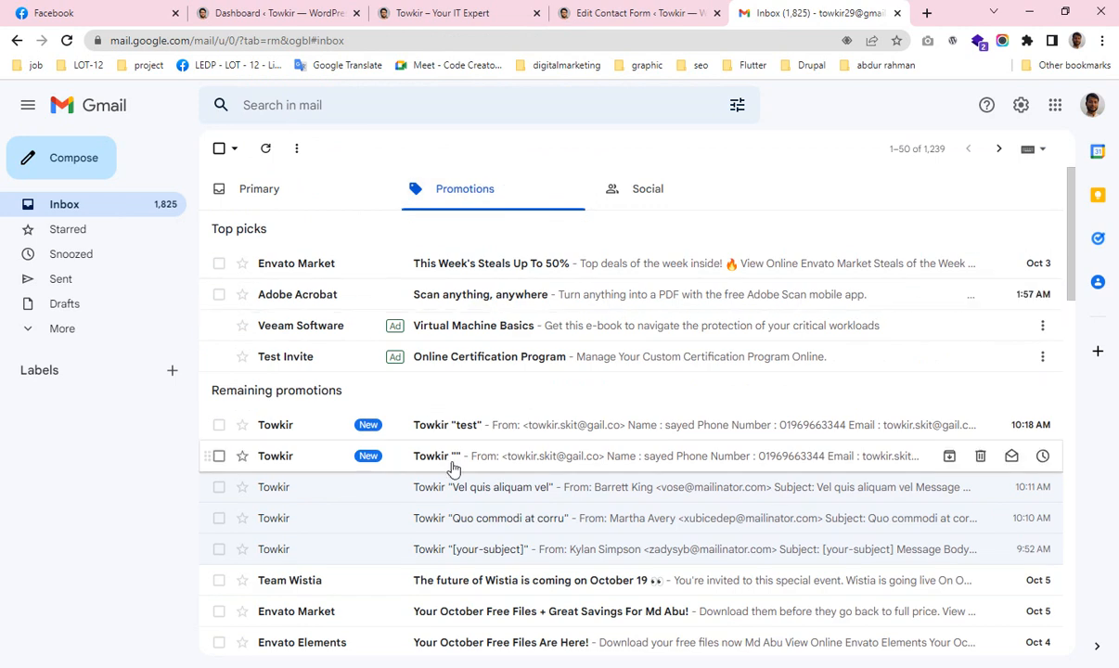
click(543, 429)
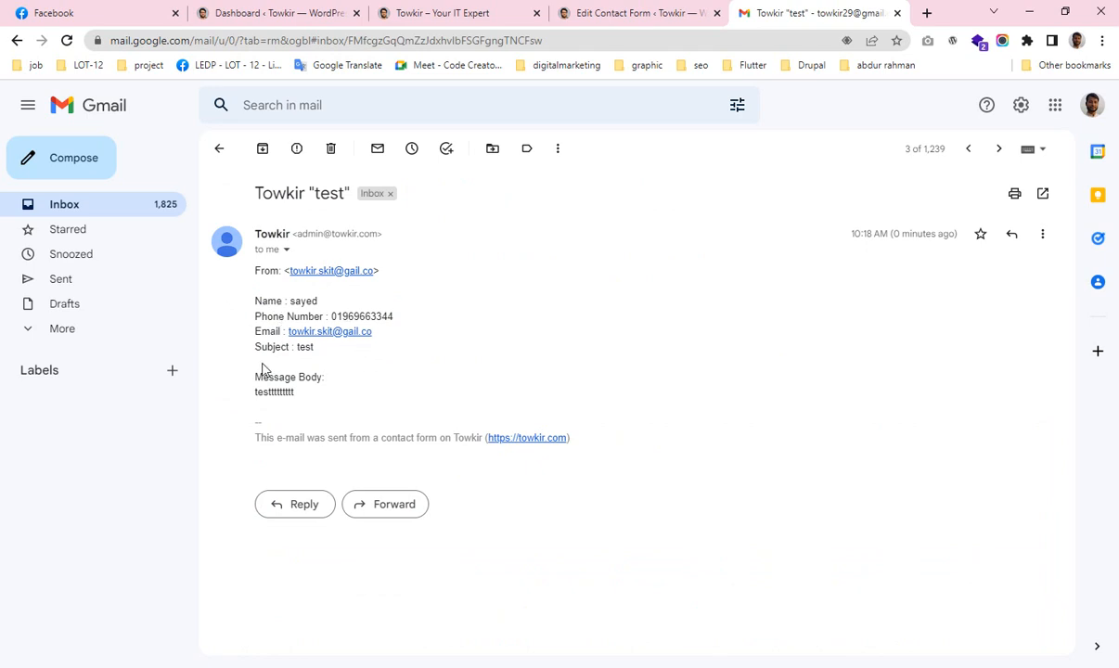
click(255, 391)
drag(255, 392, 295, 392)
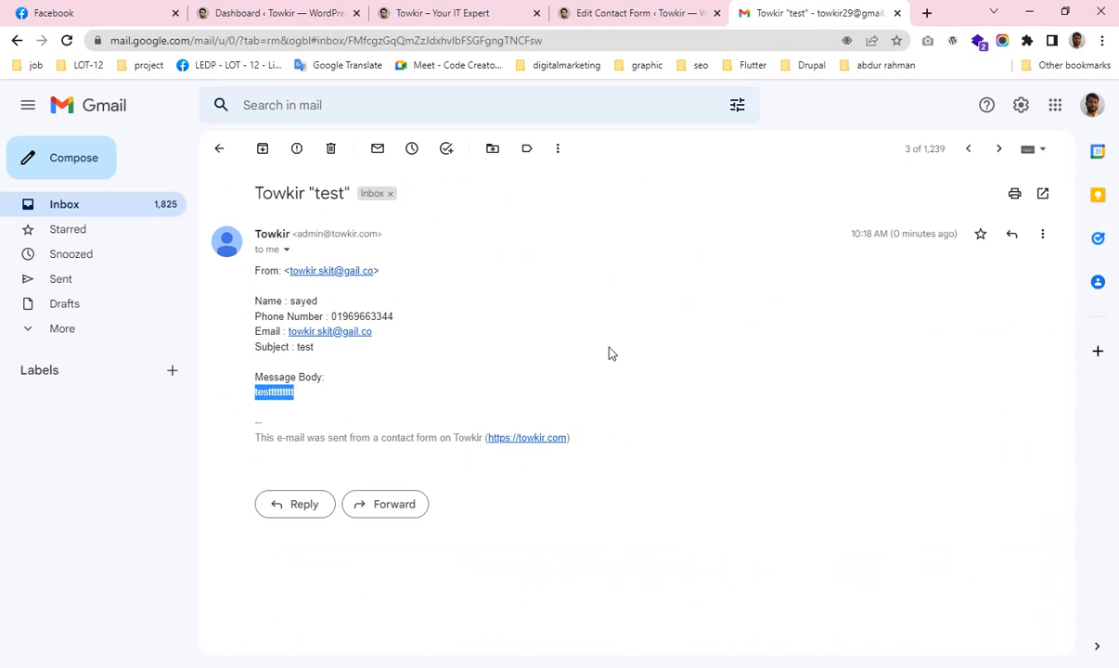